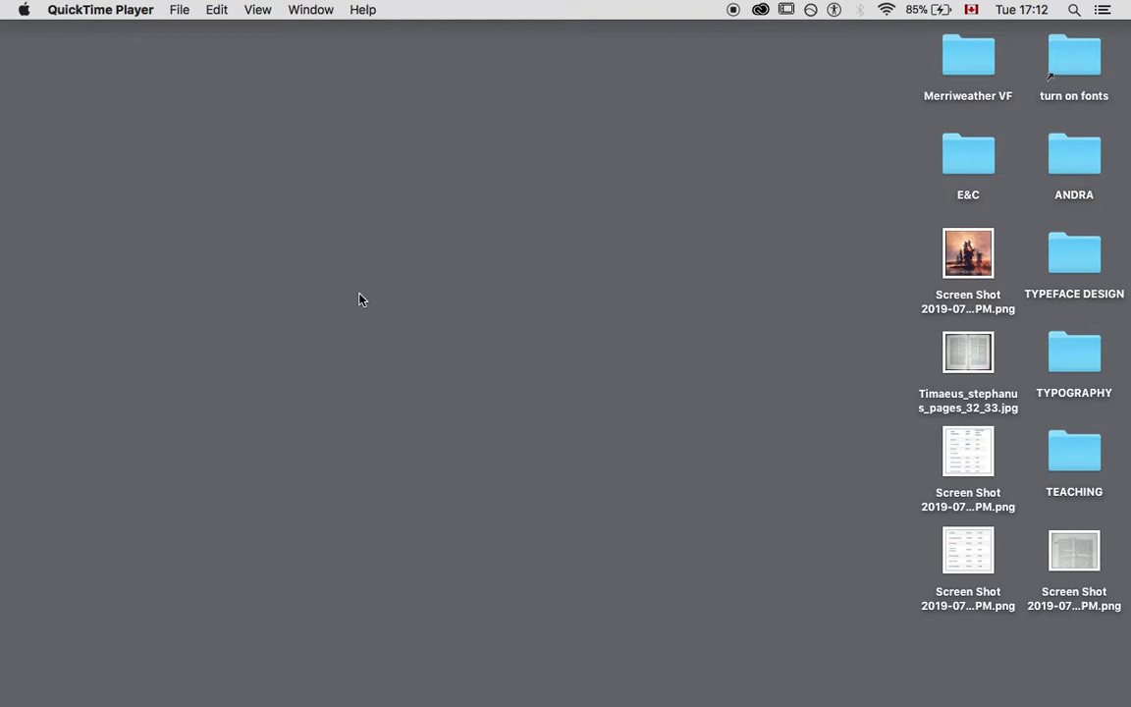
Bring up the minimized sketches ysdn3003_GlyphsSketch.jpg and SlabTypefaceSketch.JPG in Preview
{"action": "mouse_move", "coordinate": [895, 701]}
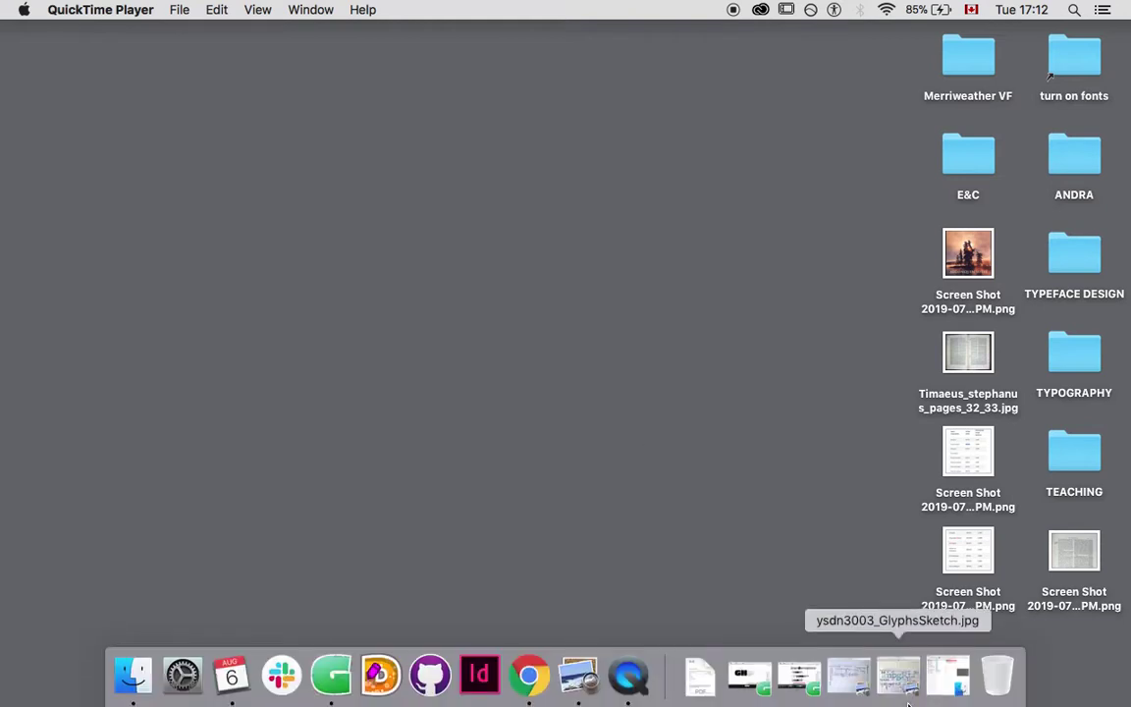
{"action": "left_click", "coordinate": [906, 700]}
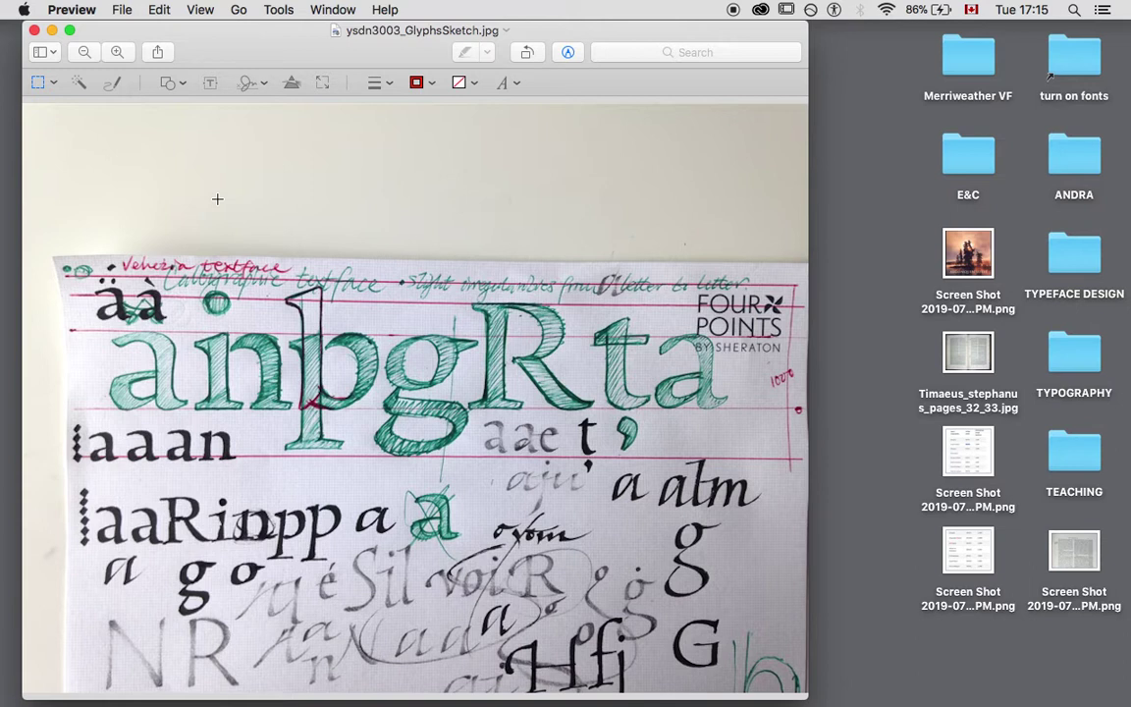
{"action": "mouse_move", "coordinate": [864, 693]}
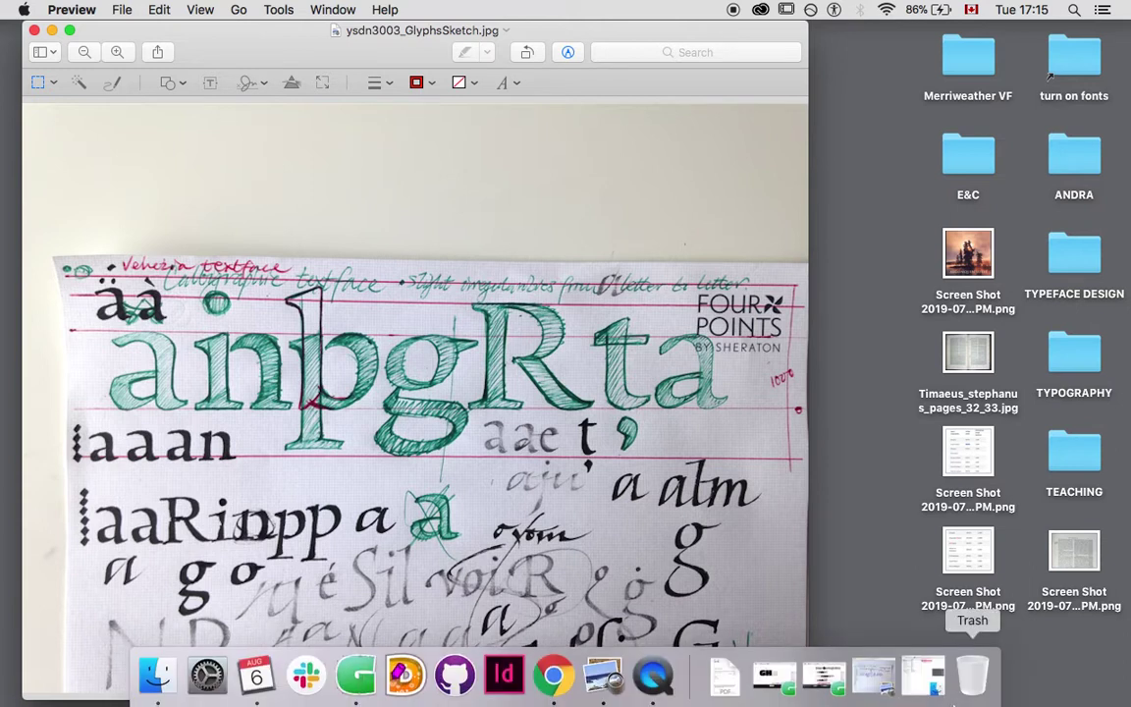
{"action": "left_click", "coordinate": [877, 683]}
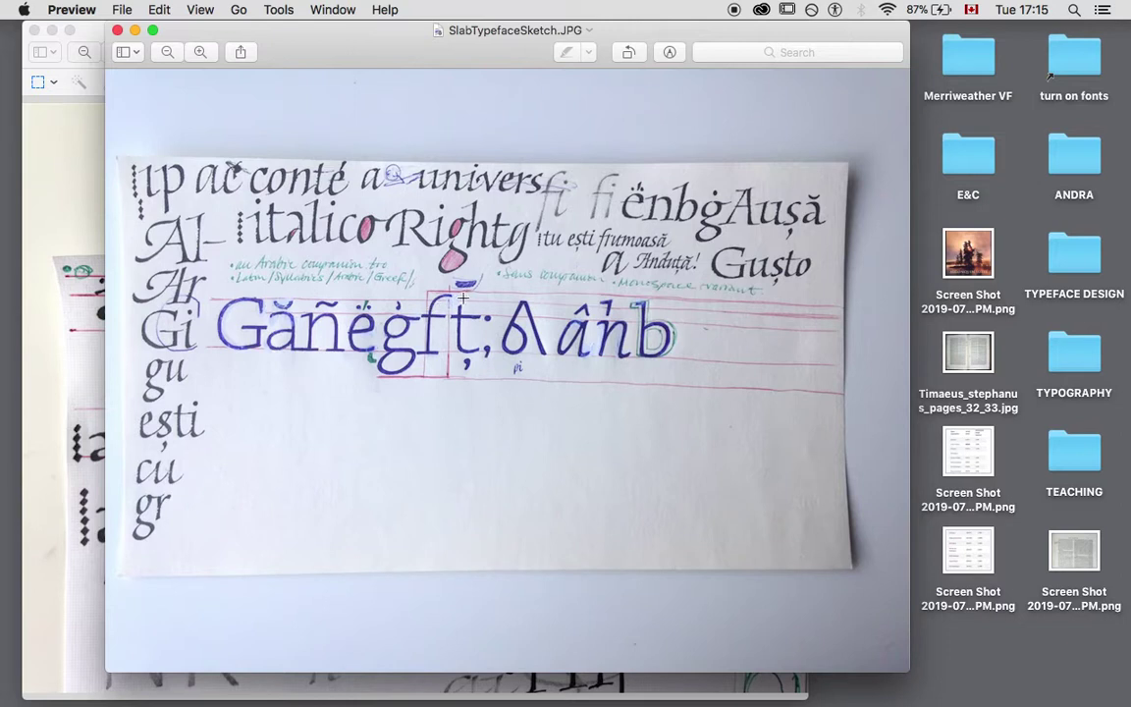
Try to enlarge the lettering in SlabTypefaceSketch.JPG by zooming in three levels
{"action": "key", "text": "super+plus"}
{"action": "key", "text": "super+plus"}
{"action": "key", "text": "super+plus"}
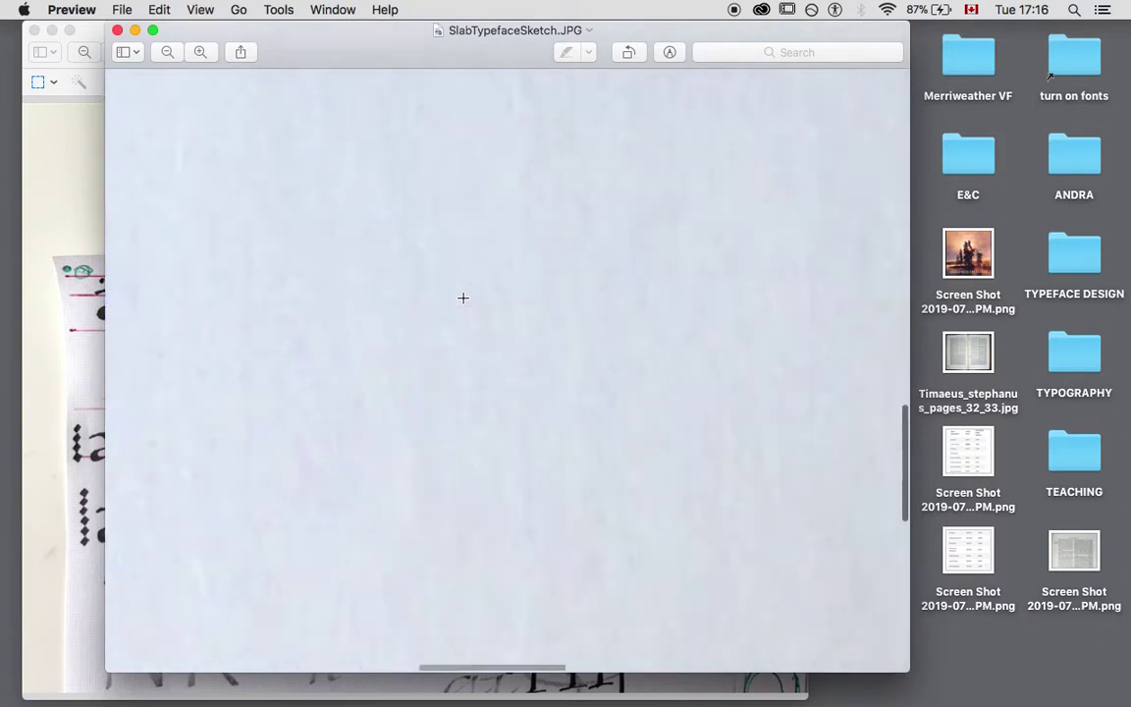
{"action": "key", "text": "super+q"}
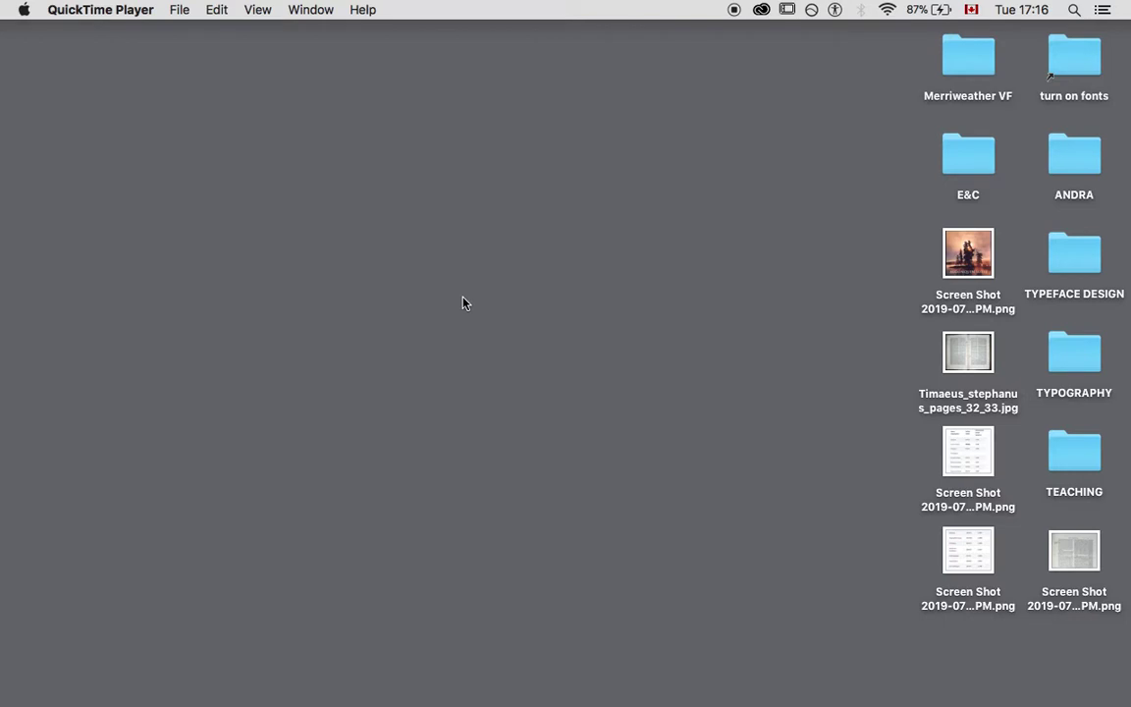
Open the desktop's TEACHING folder in Finder and browse through Sheridan and YSDN into the Typeface Design folder
{"action": "mouse_move", "coordinate": [766, 700]}
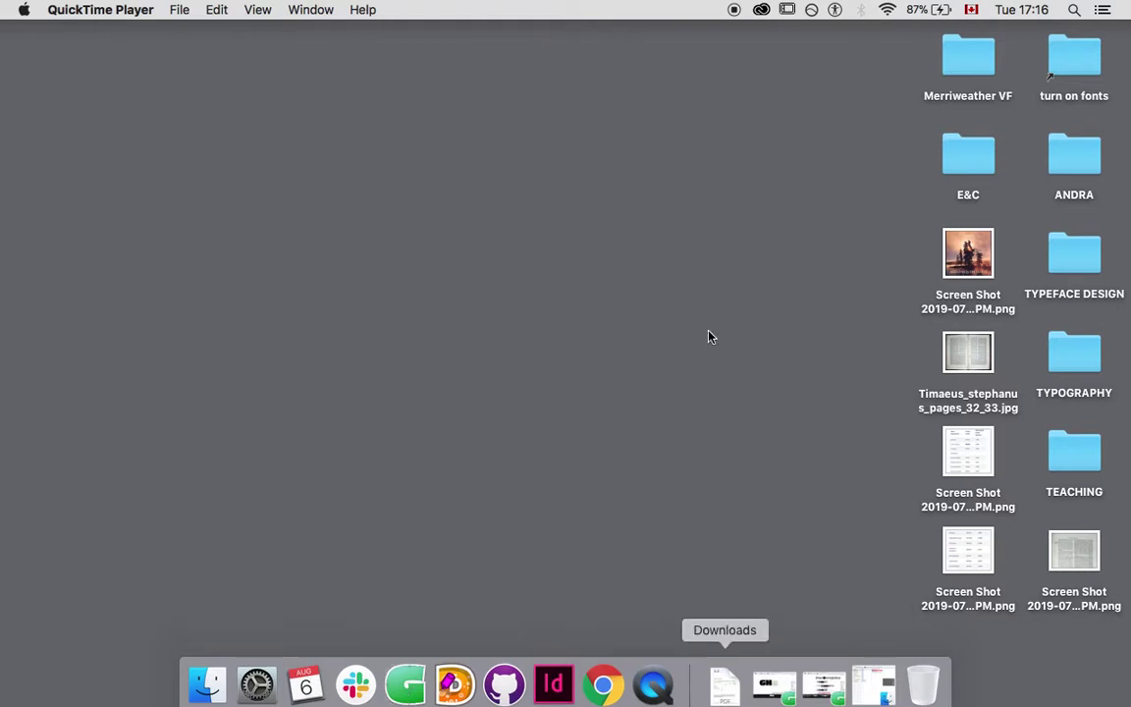
{"action": "double_click", "coordinate": [1080, 447]}
{"action": "left_click", "coordinate": [421, 109]}
{"action": "left_click", "coordinate": [570, 126]}
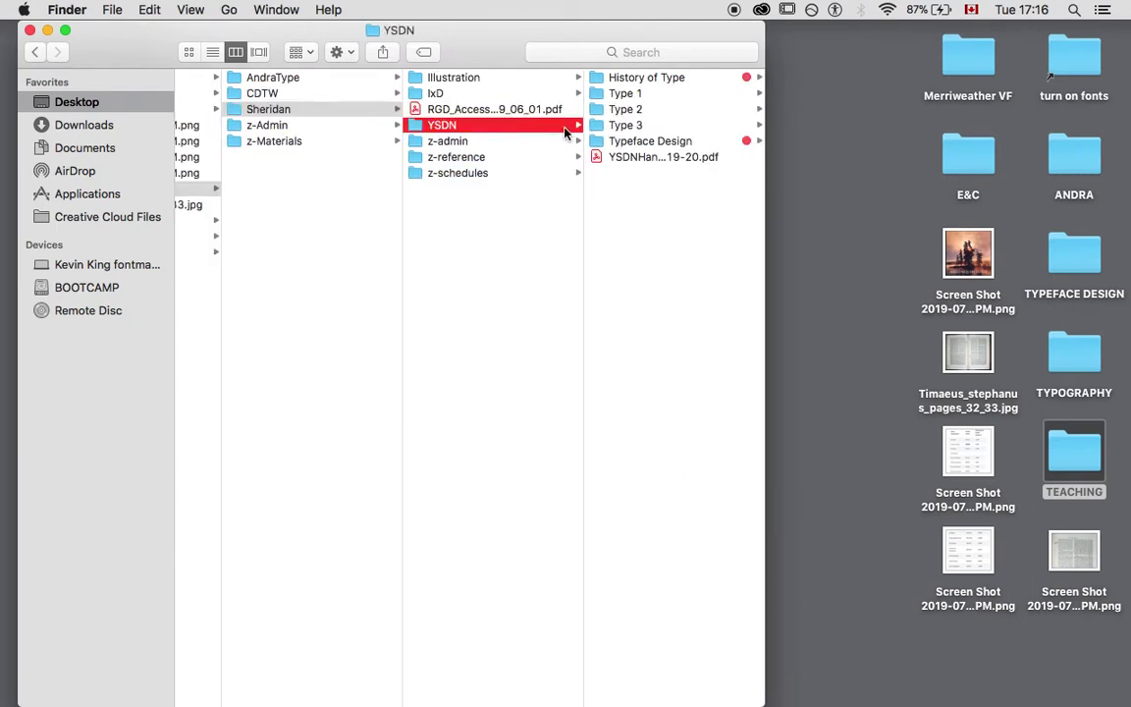
{"action": "key", "text": "Right"}
{"action": "key", "text": "Down"}
{"action": "key", "text": "Down"}
{"action": "key", "text": "Down"}
{"action": "key", "text": "Down"}
{"action": "key", "text": "Right"}
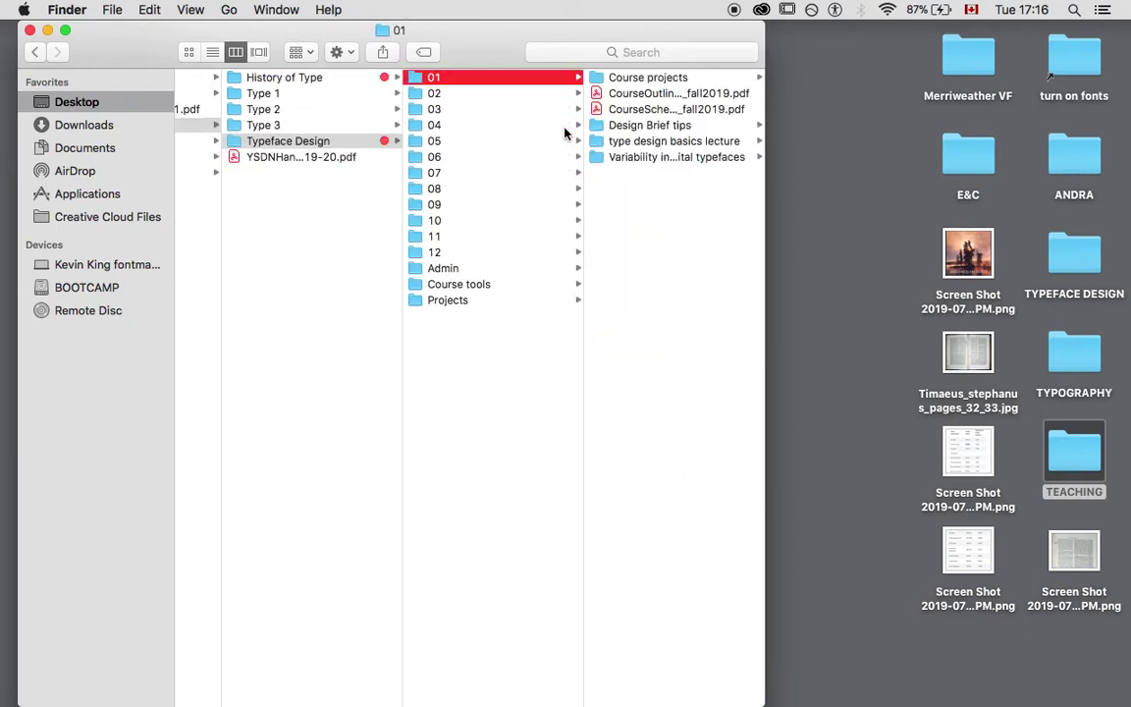
Open ysdn3003_GlyphsSketch.jpg from the 02 folder for viewing and ignore the Preview crash report
{"action": "key", "text": "Down"}
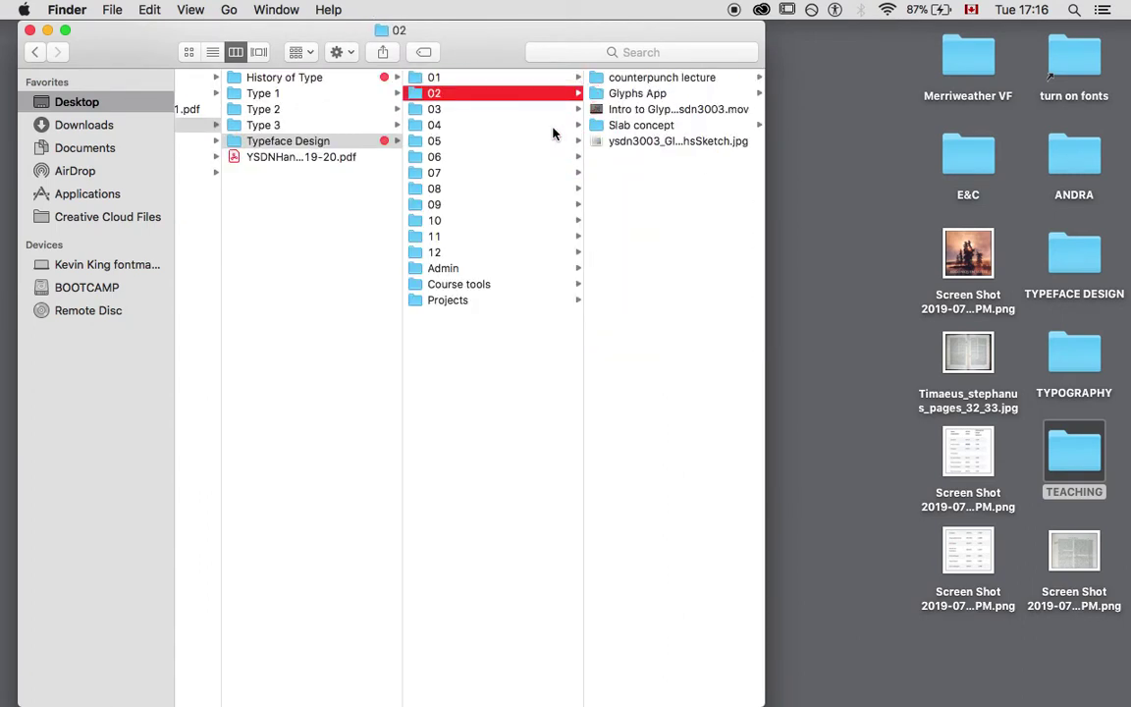
{"action": "key", "text": "Right"}
{"action": "key", "text": "Down"}
{"action": "key", "text": "Down"}
{"action": "key", "text": "Down"}
{"action": "key", "text": "Down"}
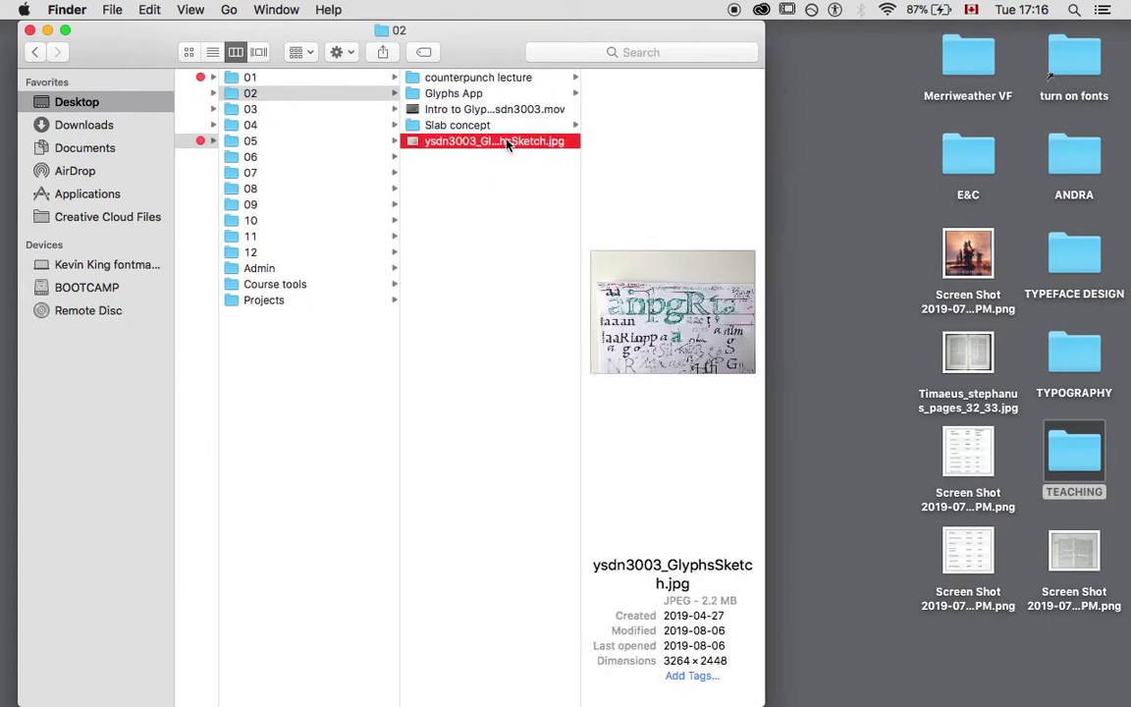
{"action": "key", "text": "space"}
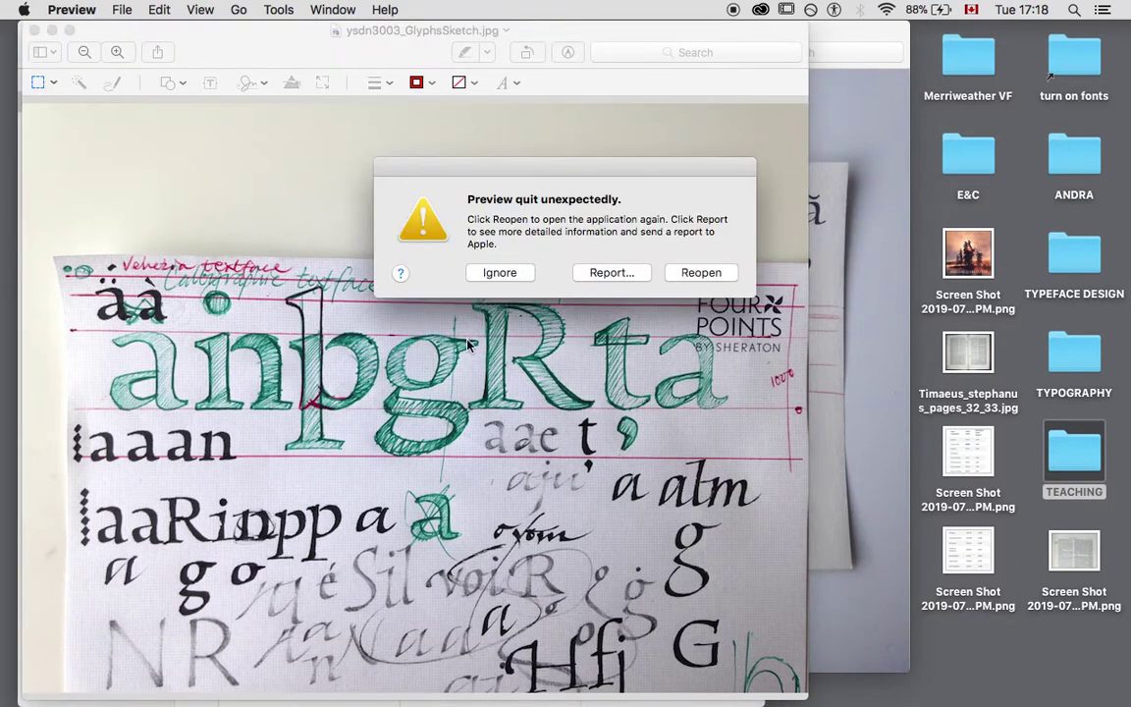
{"action": "left_click", "coordinate": [506, 273]}
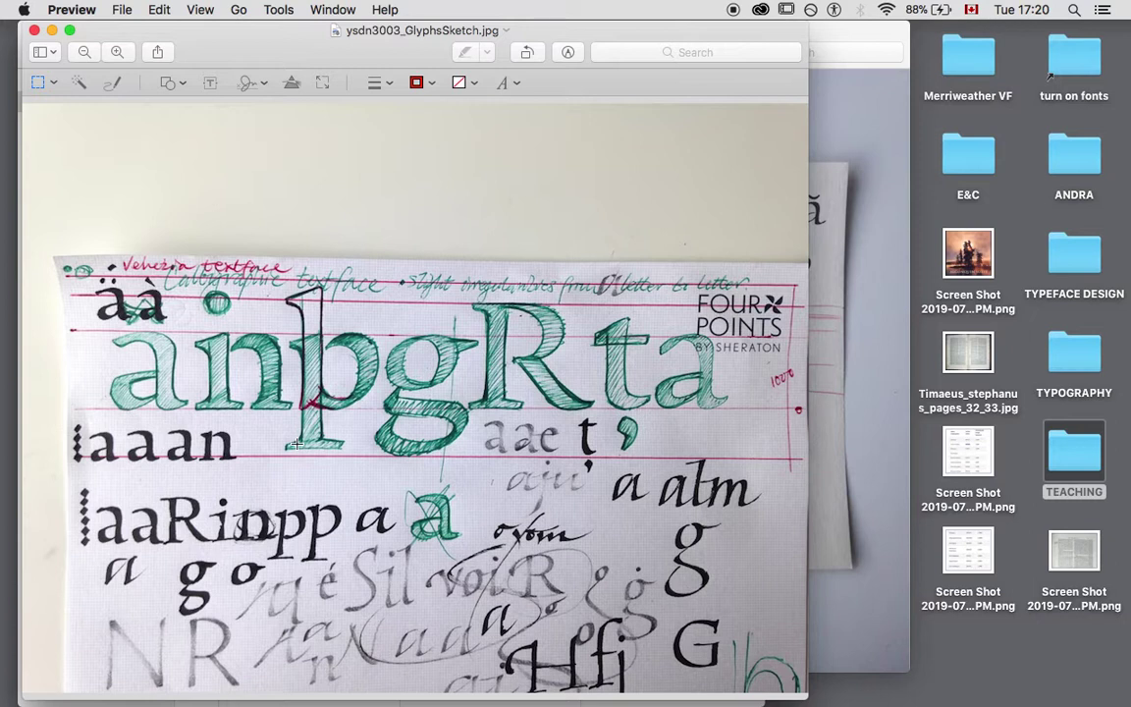
Switch to Glyphs, create a new font, and open the lowercase n for editing
{"action": "key", "text": "super+Tab"}
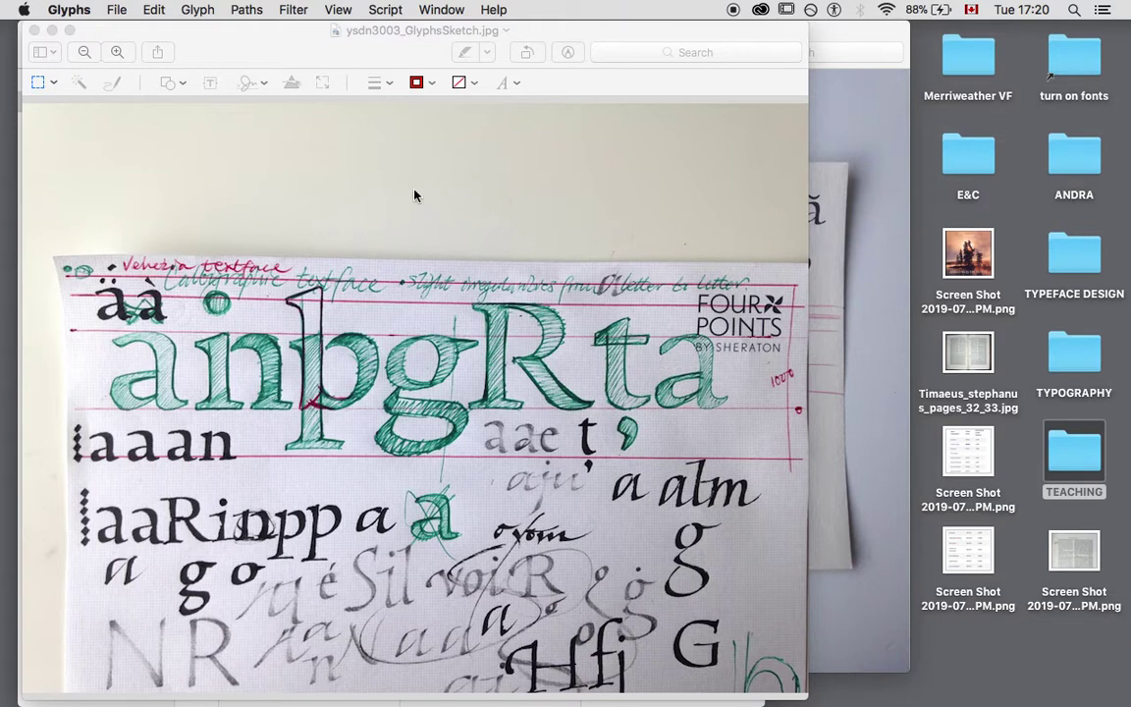
{"action": "left_click", "coordinate": [115, 8]}
{"action": "left_click", "coordinate": [126, 36]}
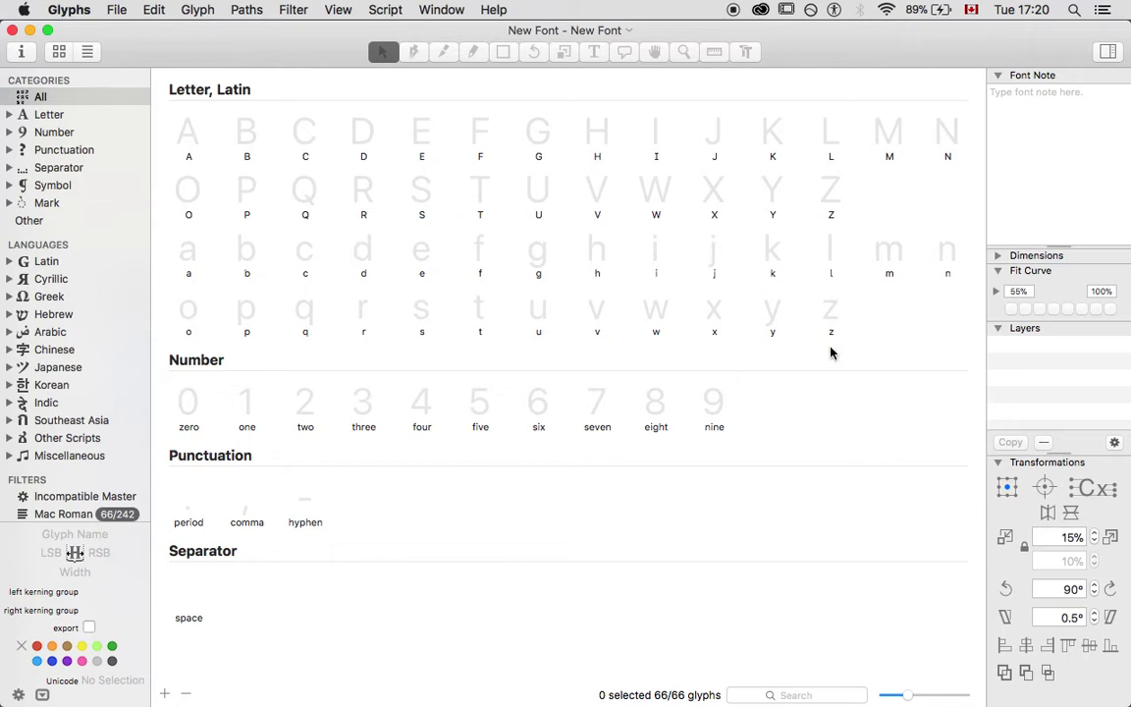
{"action": "left_click", "coordinate": [948, 257]}
{"action": "double_click", "coordinate": [948, 257]}
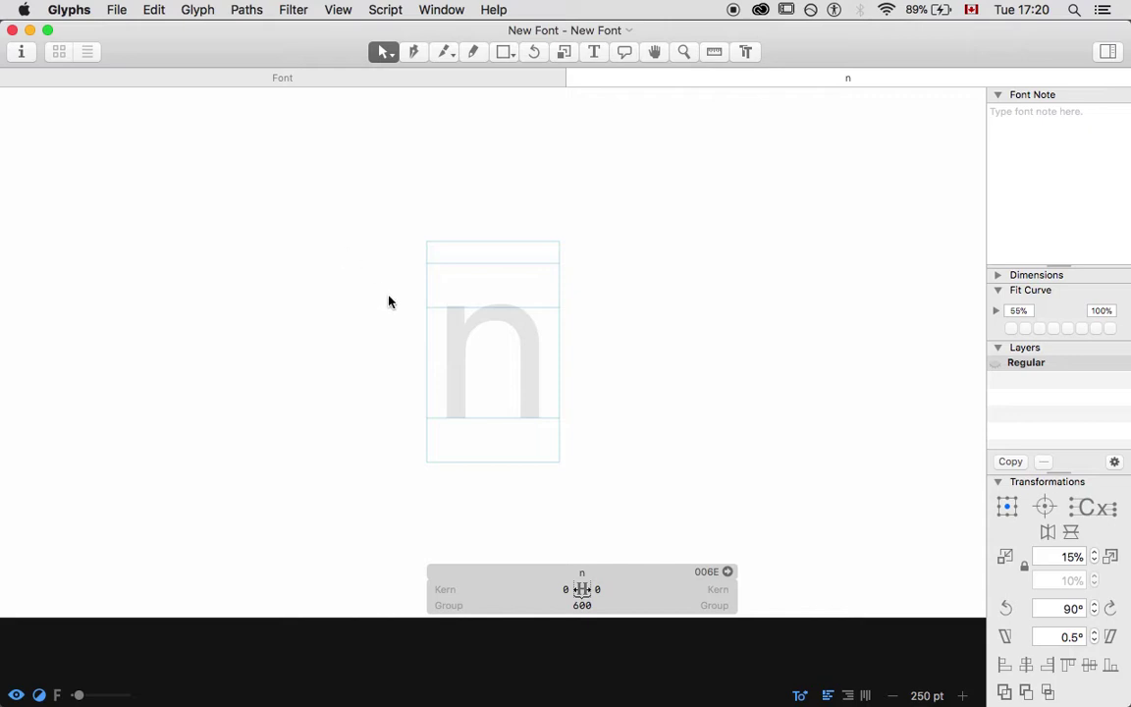
Insert m, h, u and r before the n in the edit view, remove them again, and return to the Select tool
{"action": "type", "text": "tm"}
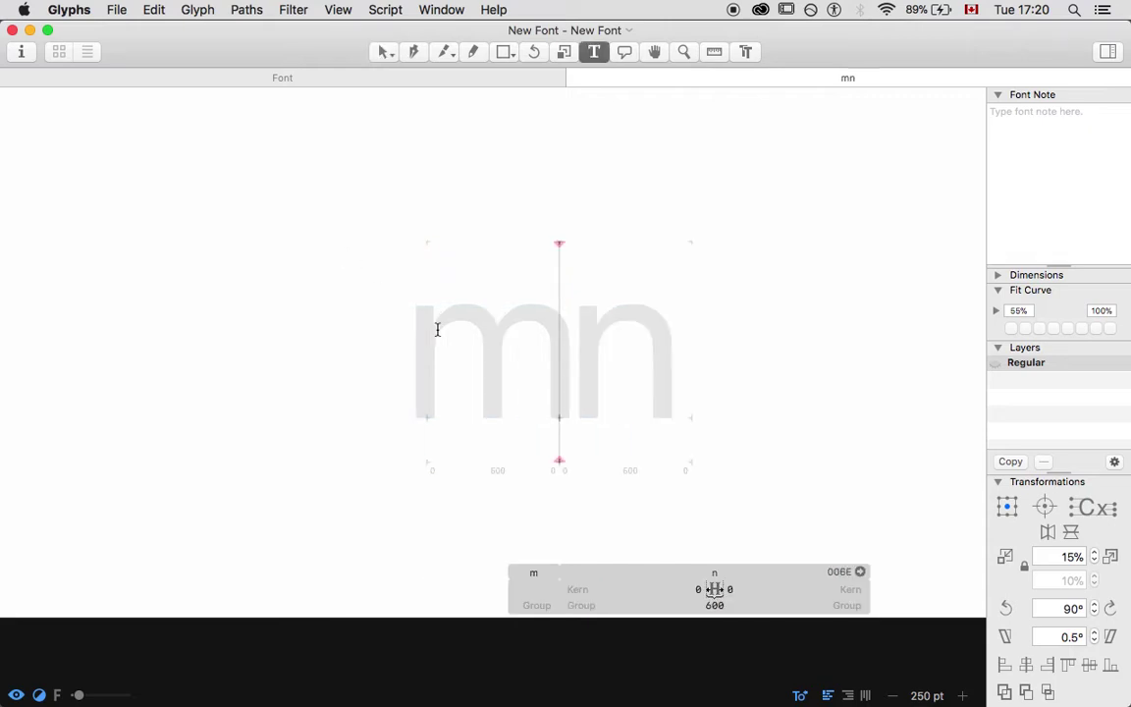
{"action": "type", "text": "hu"}
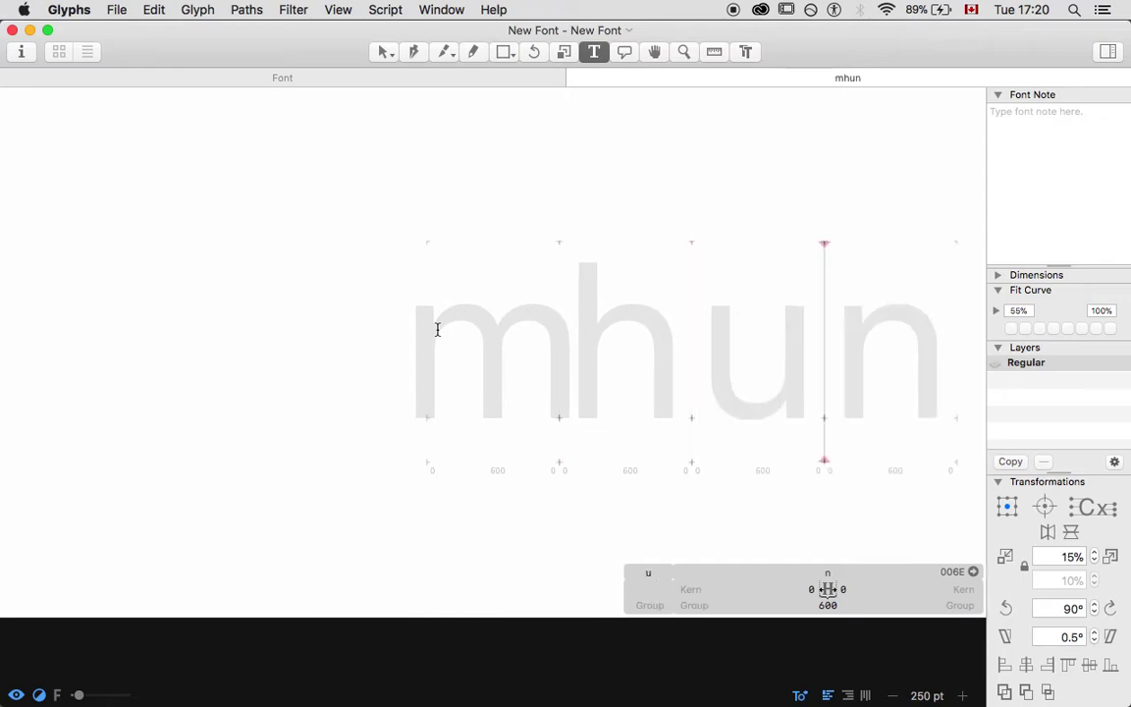
{"action": "type", "text": "r"}
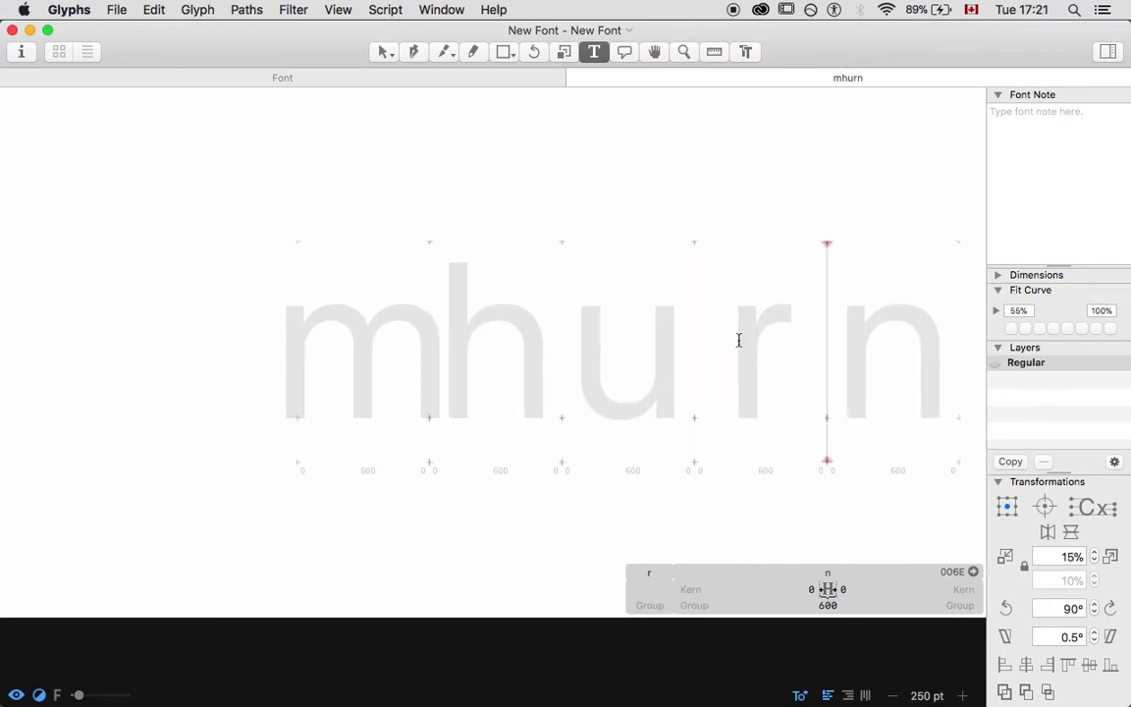
{"action": "key", "text": "BackSpace"}
{"action": "key", "text": "BackSpace"}
{"action": "key", "text": "BackSpace"}
{"action": "key", "text": "BackSpace"}
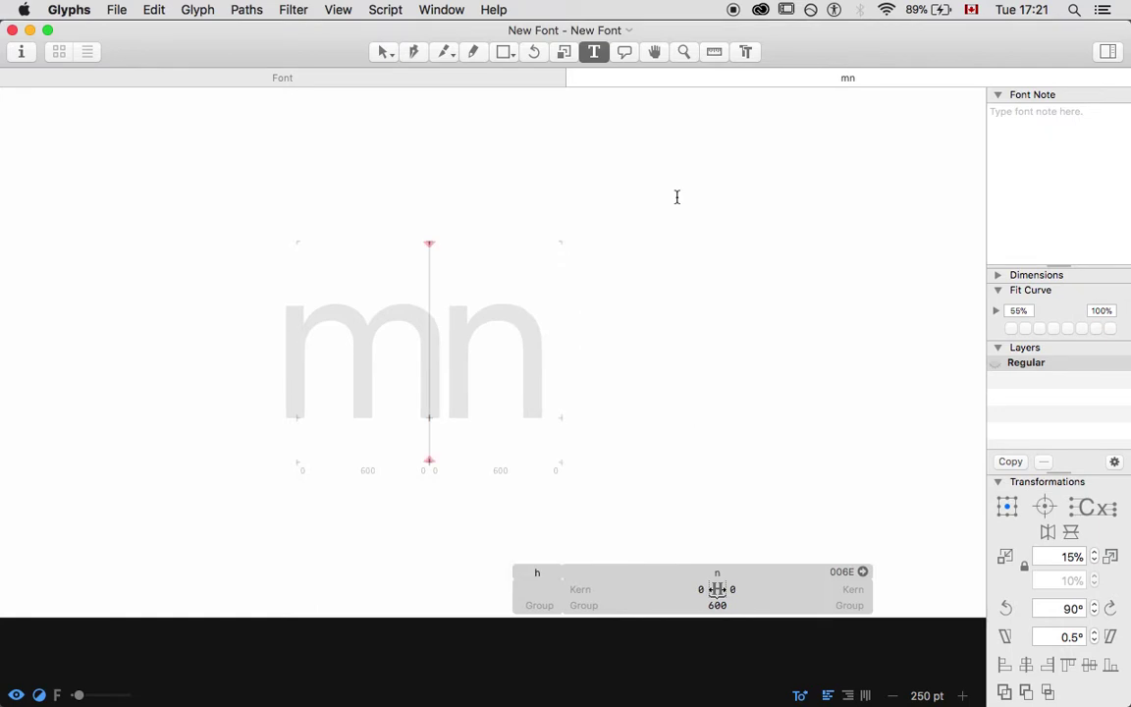
{"action": "left_click", "coordinate": [381, 52]}
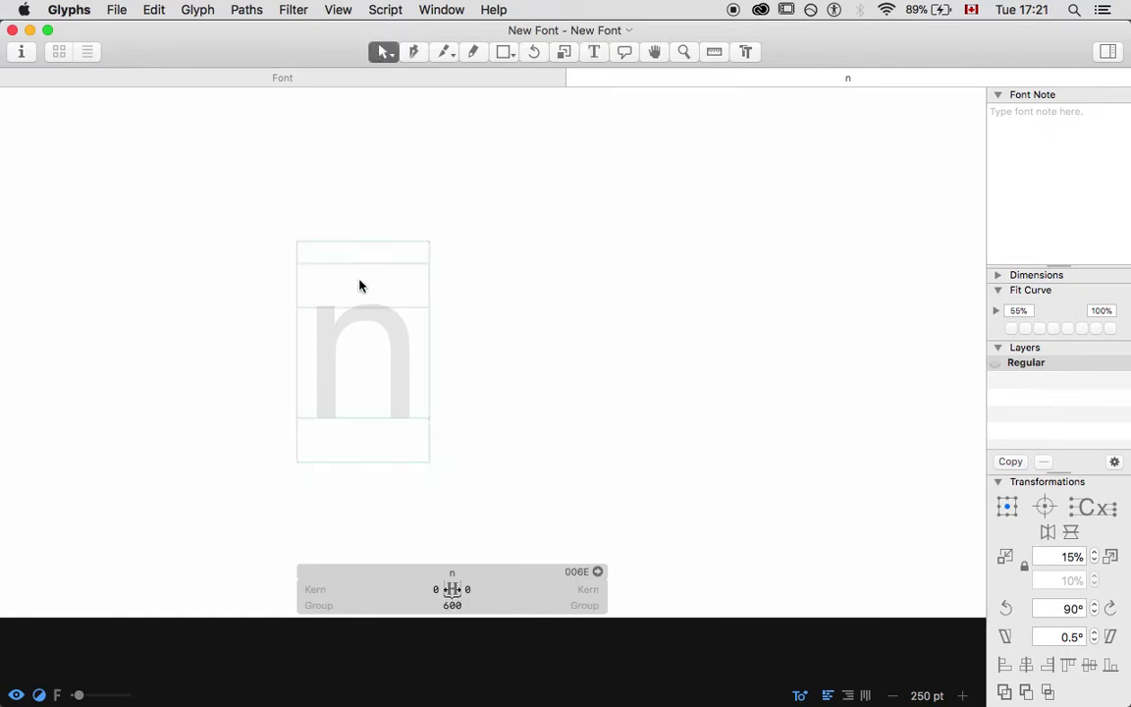
Add ysdn3003_GlyphsSketch.jpg from TEACHING/Sheridan/YSDN/Typeface Design/02 as a background image in the n glyph
{"action": "key", "text": "super+plus"}
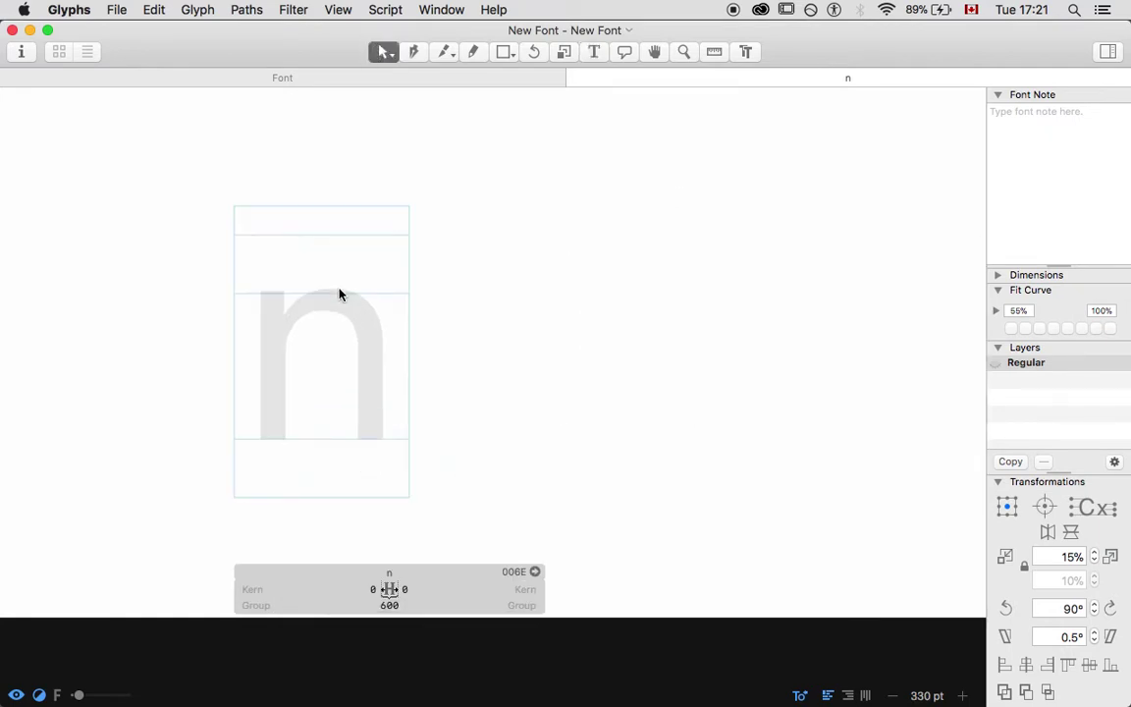
{"action": "scroll", "coordinate": [340, 295], "scroll_direction": "left", "scroll_amount": 5}
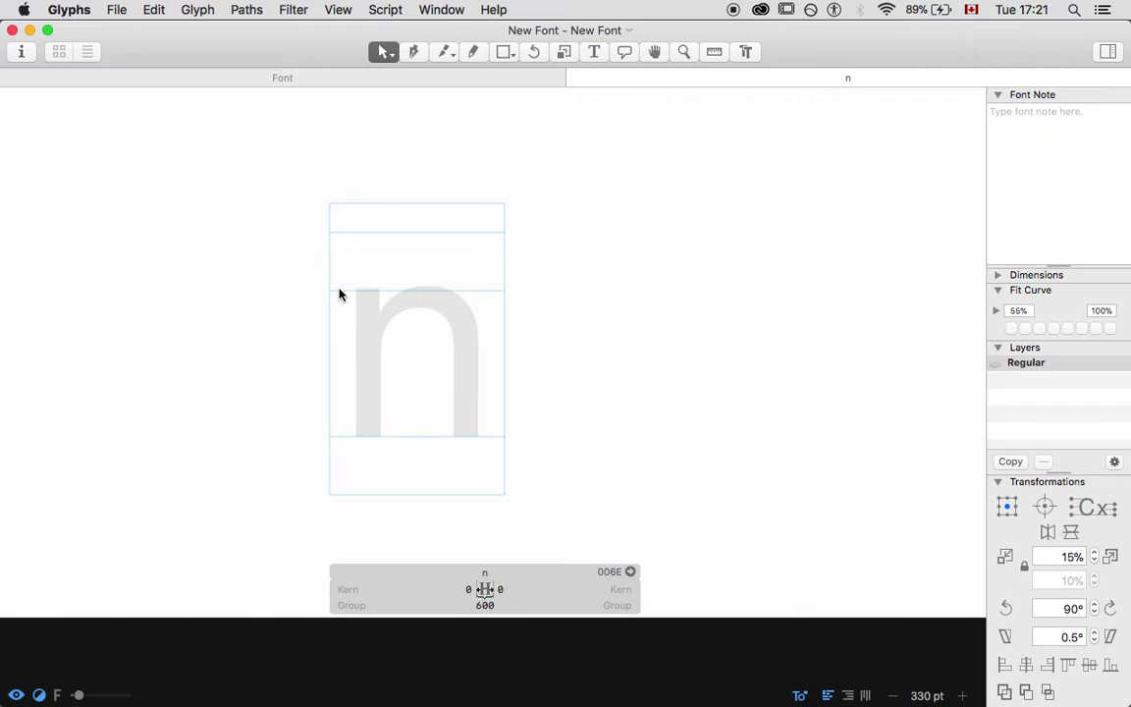
{"action": "left_click", "coordinate": [199, 10]}
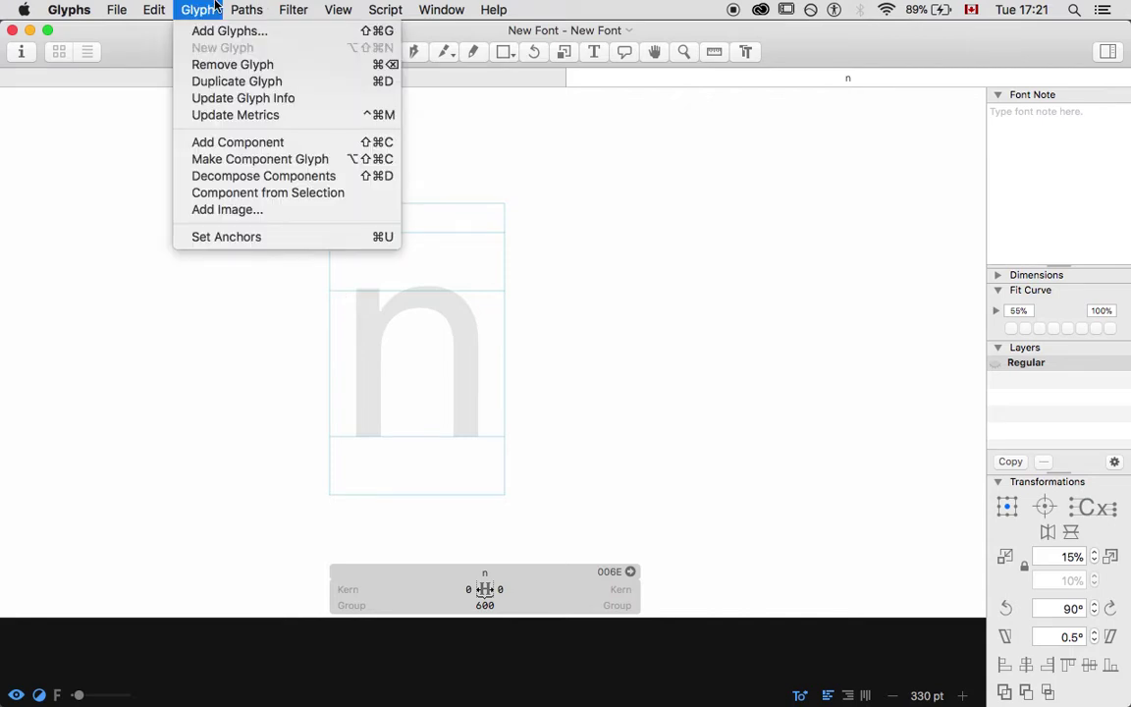
{"action": "left_click", "coordinate": [224, 211]}
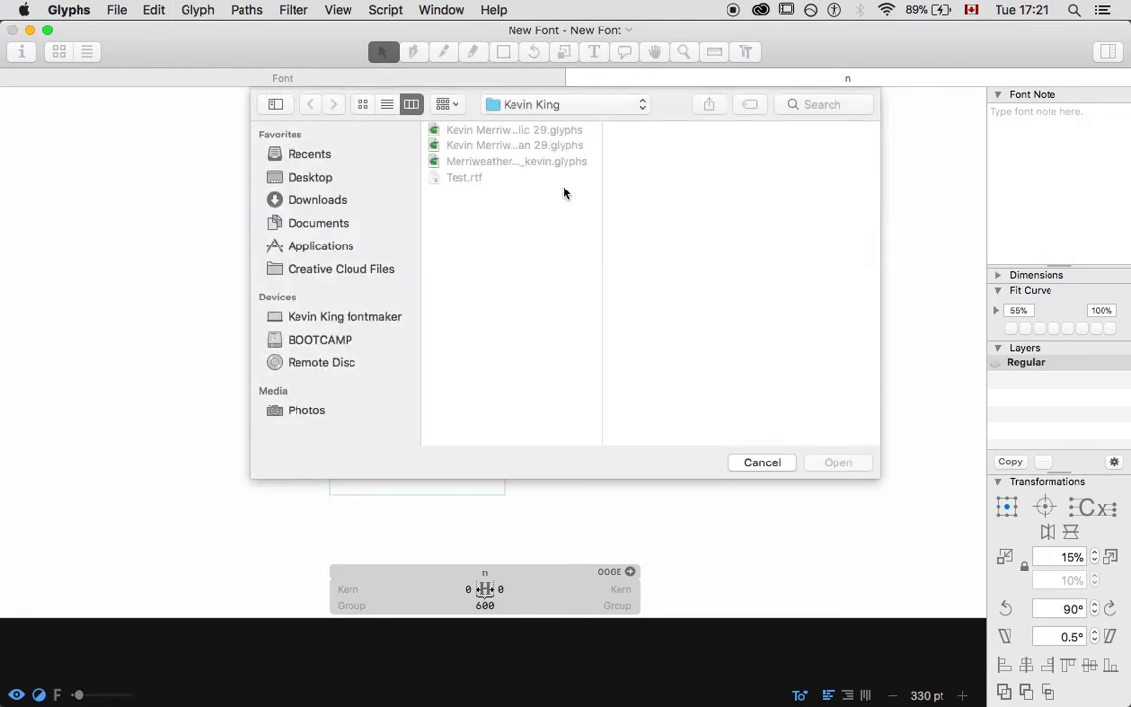
{"action": "left_click", "coordinate": [339, 178]}
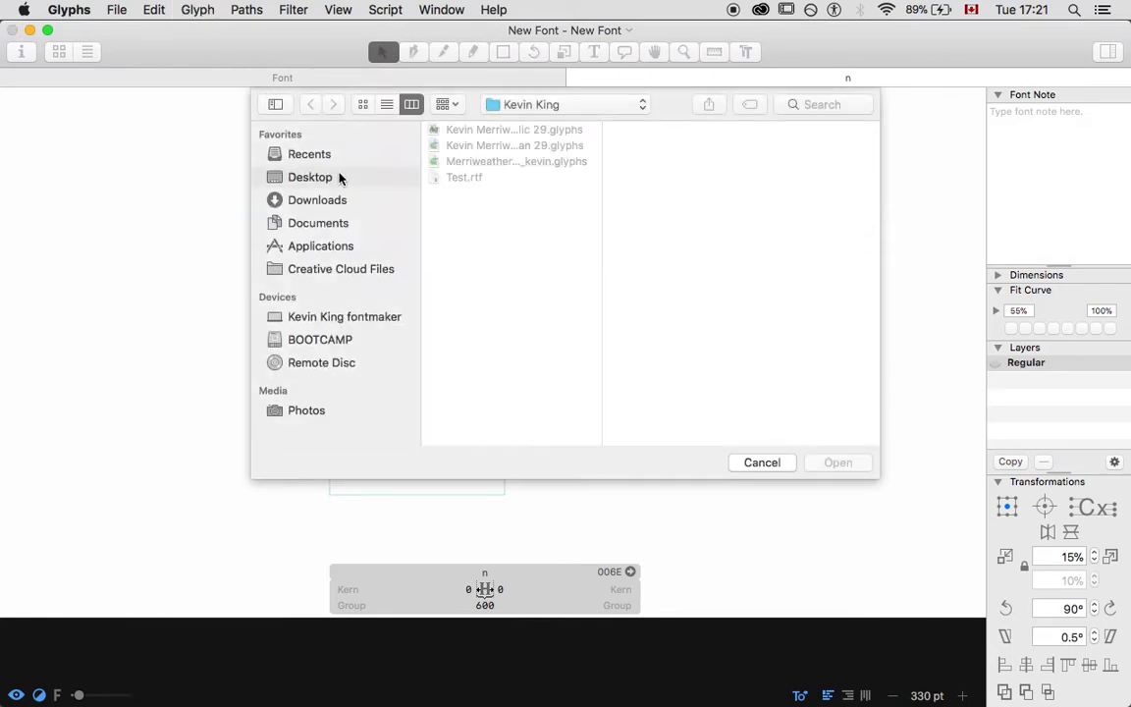
{"action": "left_click", "coordinate": [500, 240]}
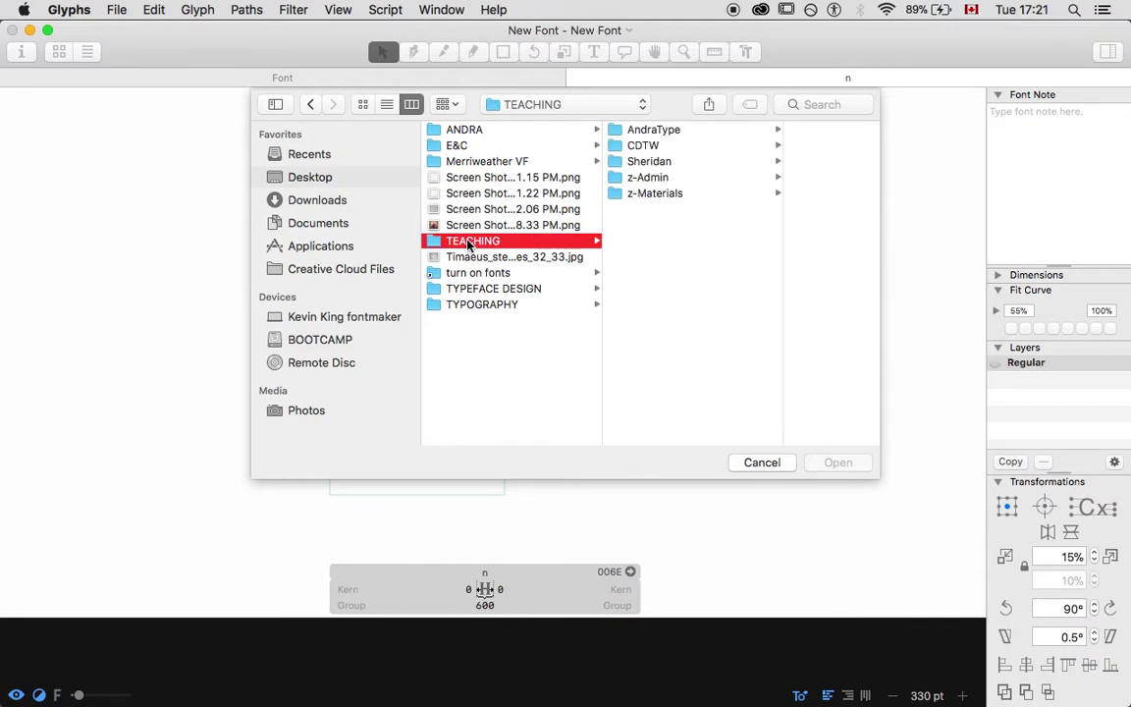
{"action": "left_click", "coordinate": [643, 163]}
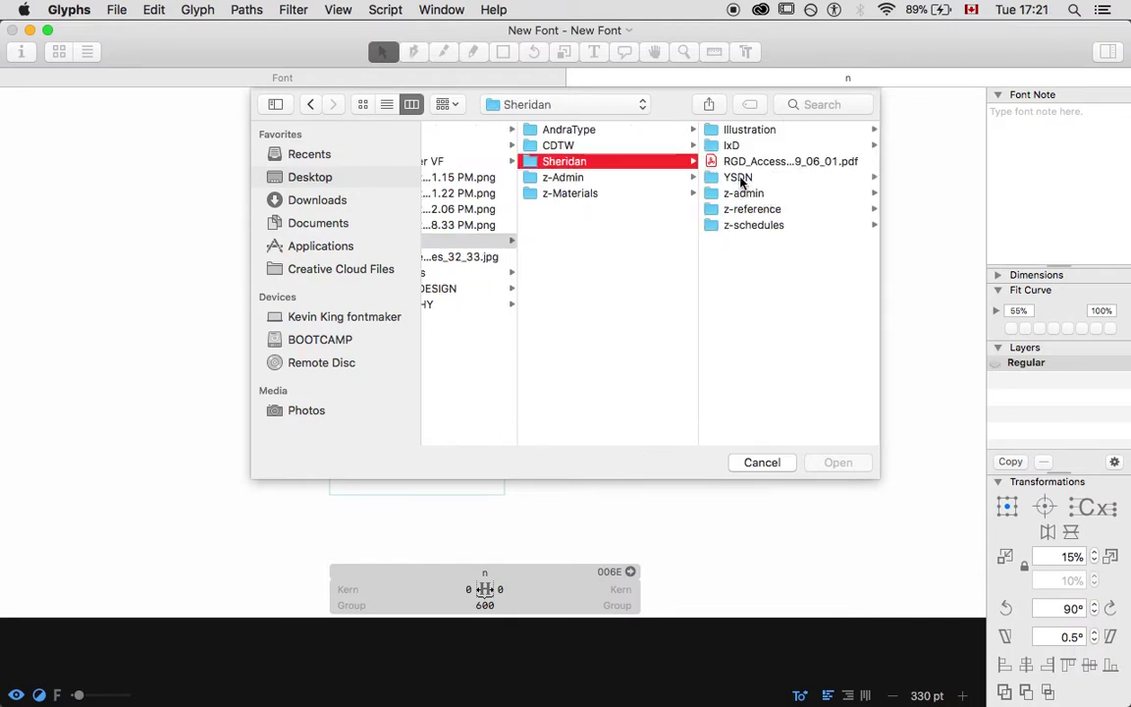
{"action": "left_click", "coordinate": [741, 180]}
{"action": "left_click", "coordinate": [746, 193]}
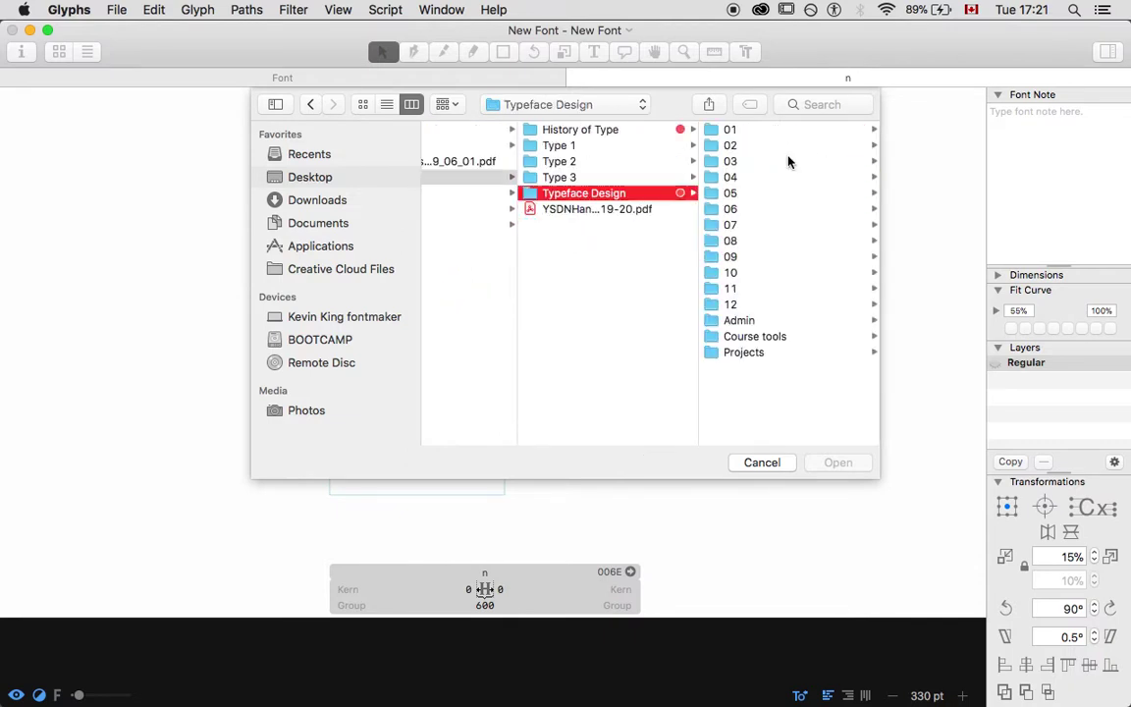
{"action": "left_click", "coordinate": [730, 147]}
{"action": "left_click", "coordinate": [715, 193]}
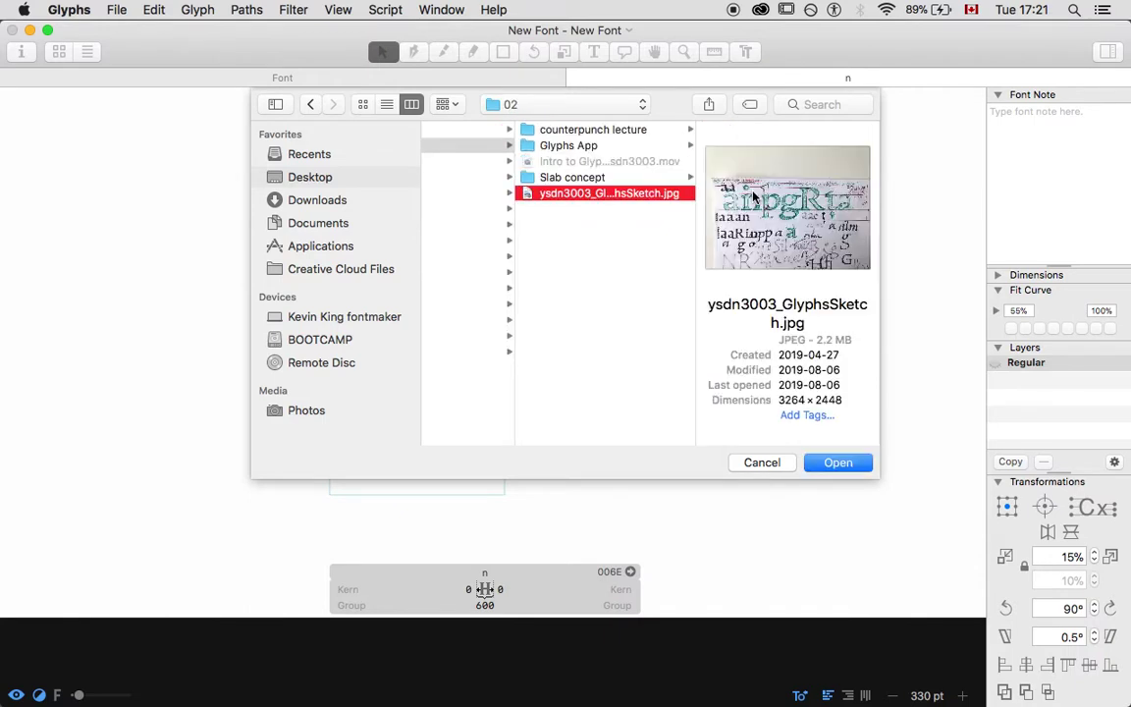
{"action": "key", "text": "Return"}
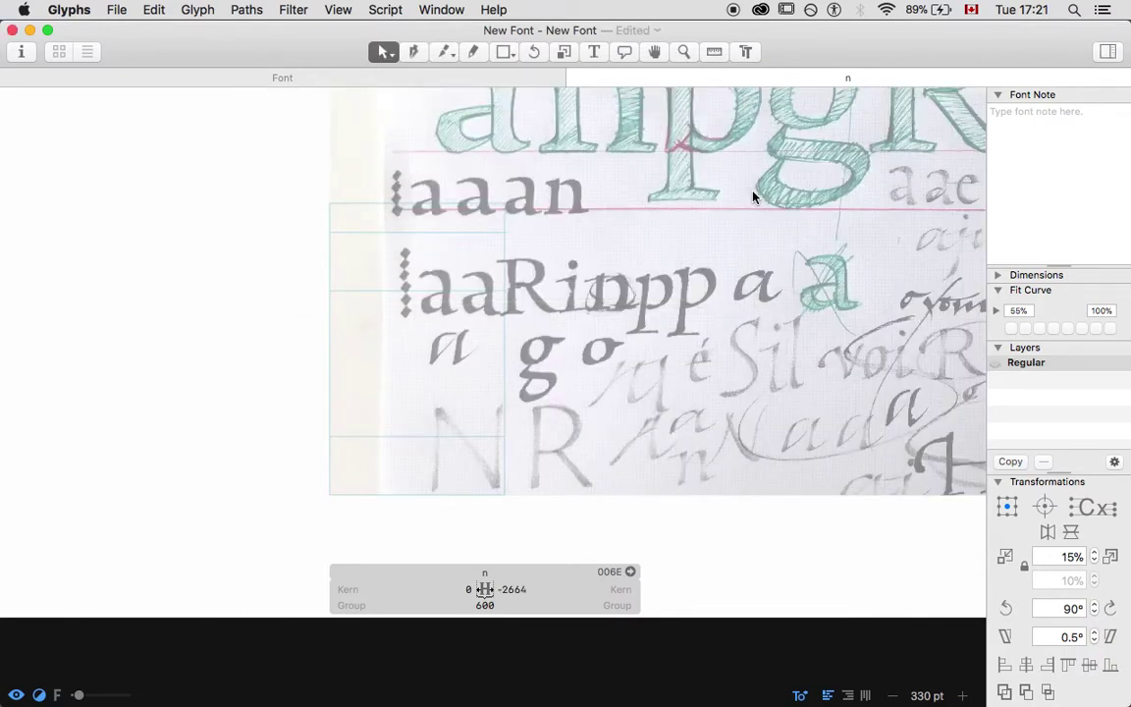
Move the placed sketch image to about X -955, Y -950 so its large green lettering lies over the n glyph
{"action": "left_click", "coordinate": [639, 185]}
{"action": "mouse_move", "coordinate": [792, 128]}
{"action": "left_mouse_down"}
{"action": "mouse_move", "coordinate": [749, 135]}
{"action": "mouse_move", "coordinate": [493, 280]}
{"action": "mouse_move", "coordinate": [442, 243]}
{"action": "mouse_move", "coordinate": [547, 313]}
{"action": "left_mouse_up"}
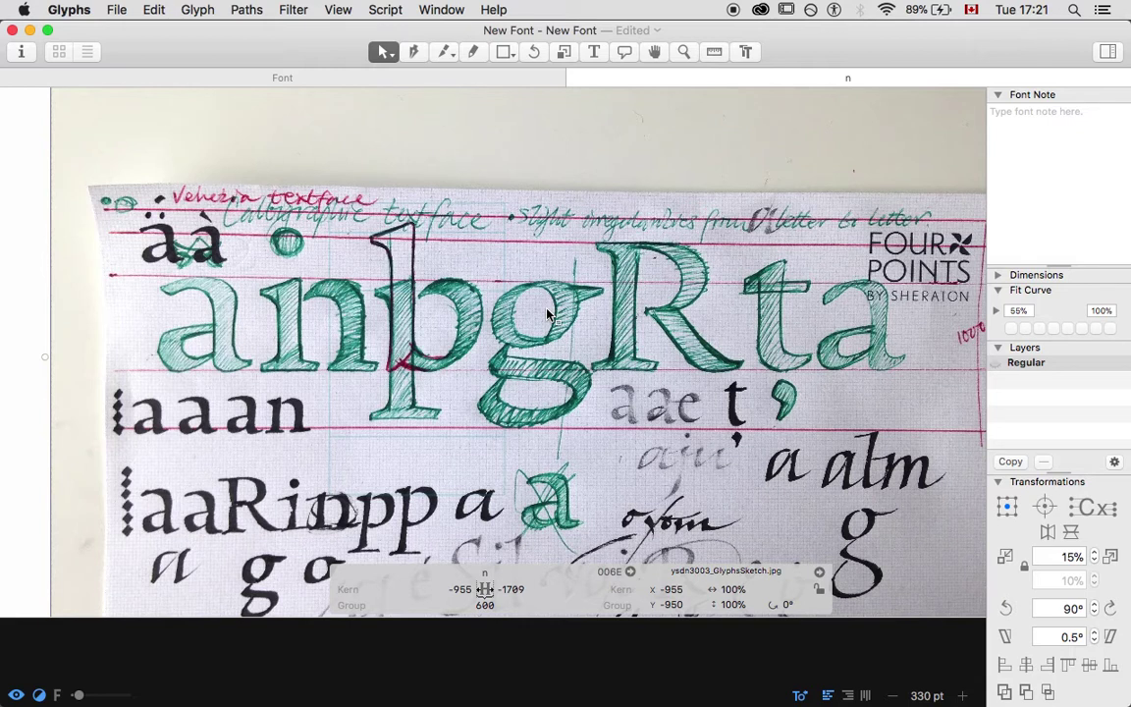
Insert an m before the n in the edit view and make the m the active glyph
{"action": "type", "text": "t"}
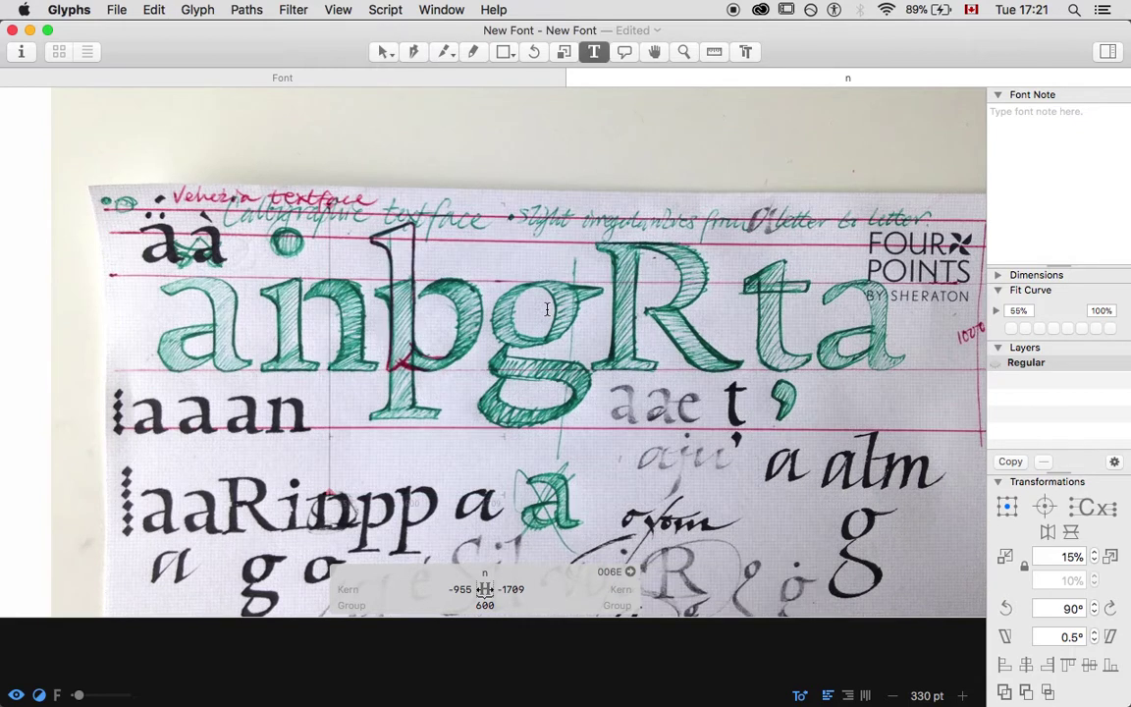
{"action": "type", "text": "m"}
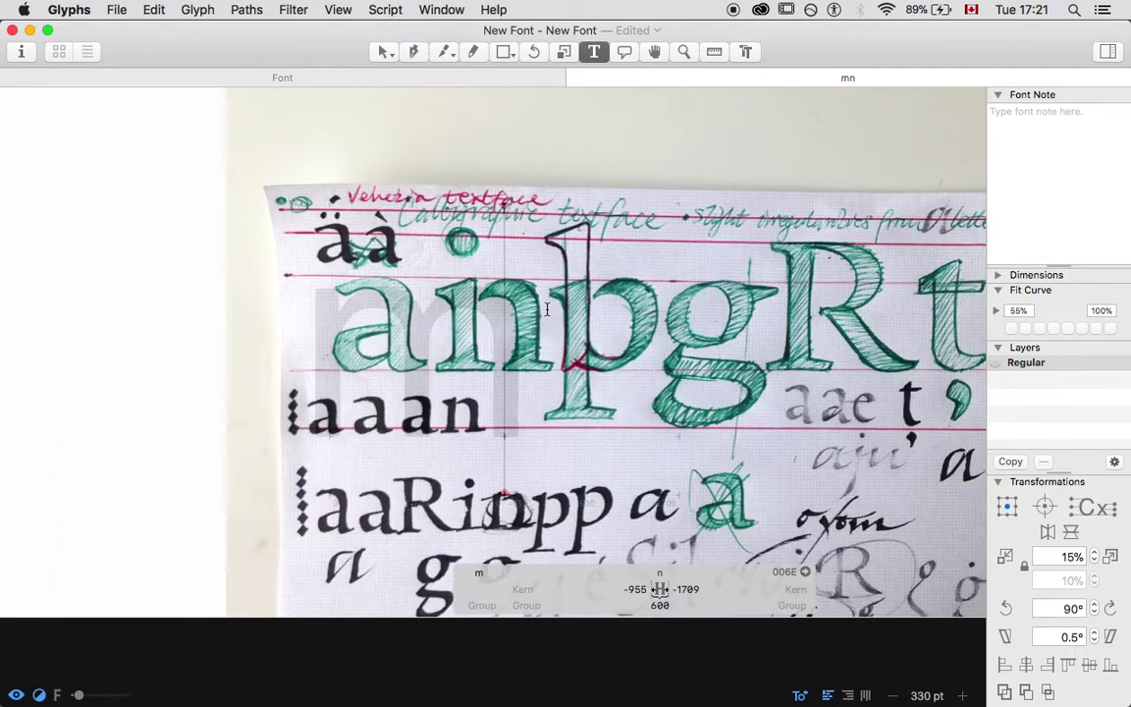
{"action": "left_click", "coordinate": [383, 51]}
{"action": "left_click", "coordinate": [430, 345]}
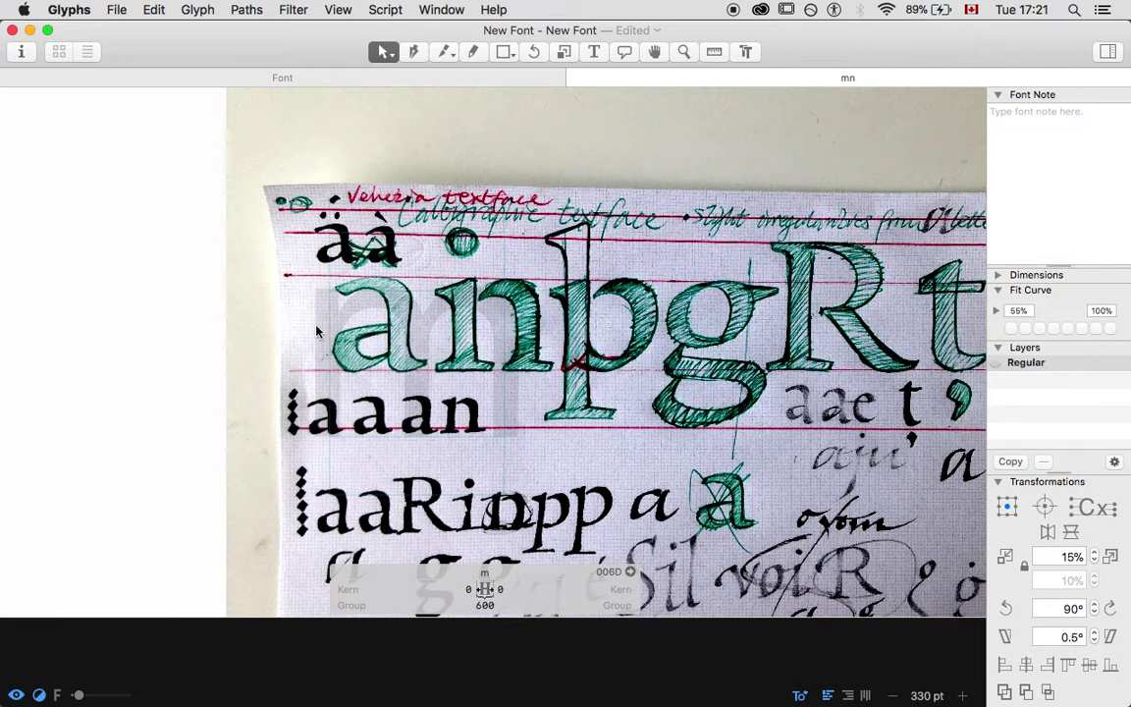
Insert three o glyphs before the m in the edit view and make the first o the active glyph
{"action": "left_click", "coordinate": [549, 291]}
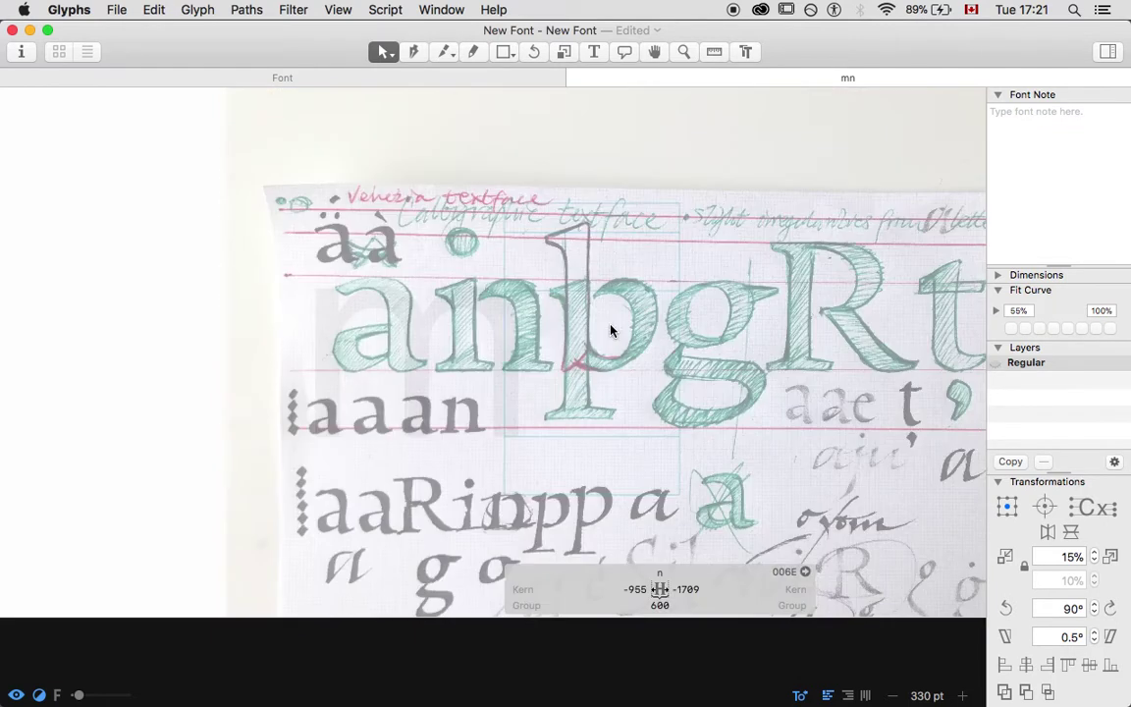
{"action": "left_click", "coordinate": [478, 346]}
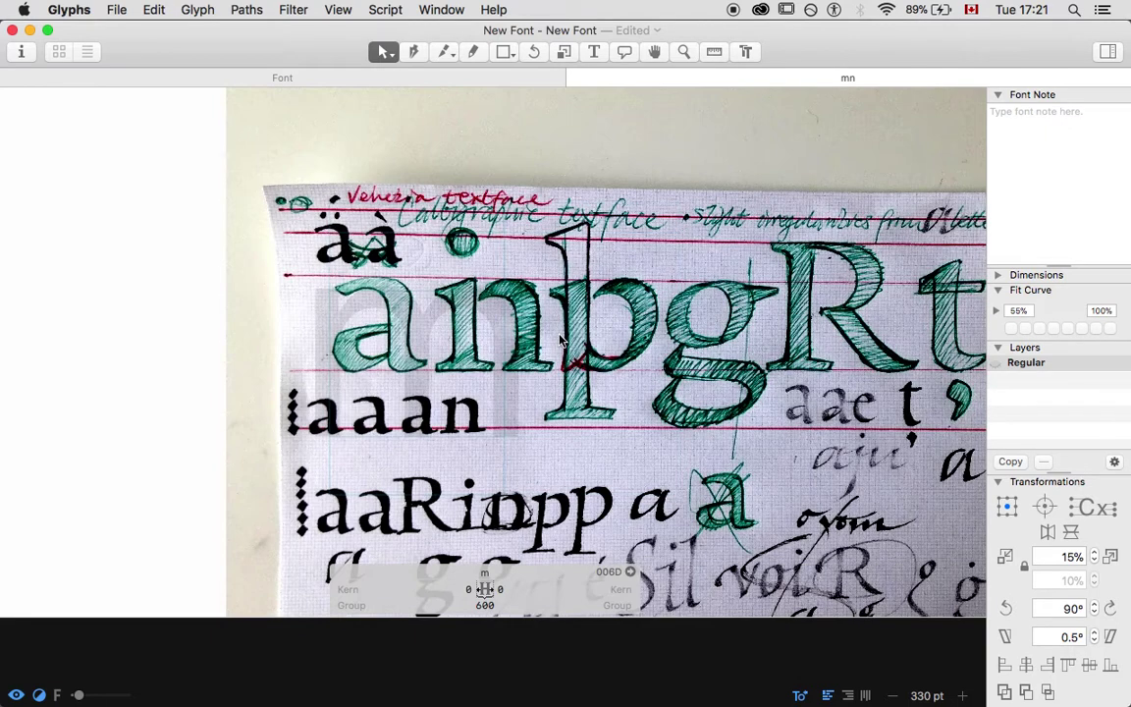
{"action": "type", "text": "t"}
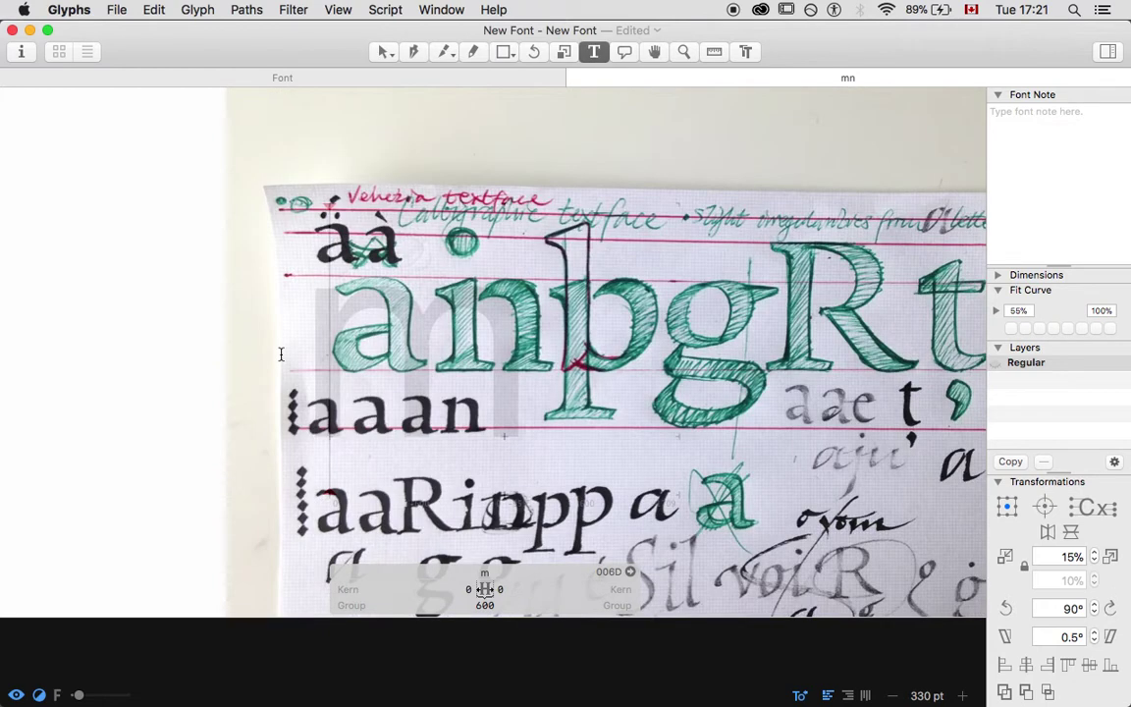
{"action": "type", "text": "ooo"}
{"action": "key", "text": "Escape"}
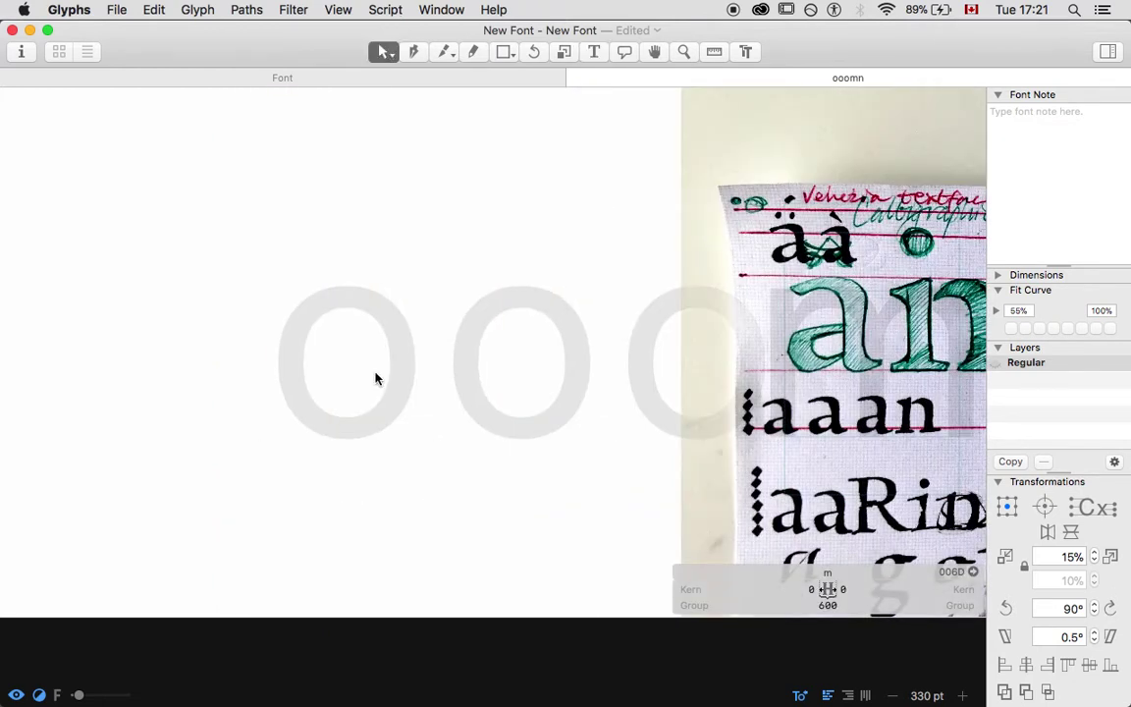
{"action": "left_click", "coordinate": [375, 379]}
{"action": "scroll", "coordinate": [407, 351], "scroll_direction": "right", "scroll_amount": 5}
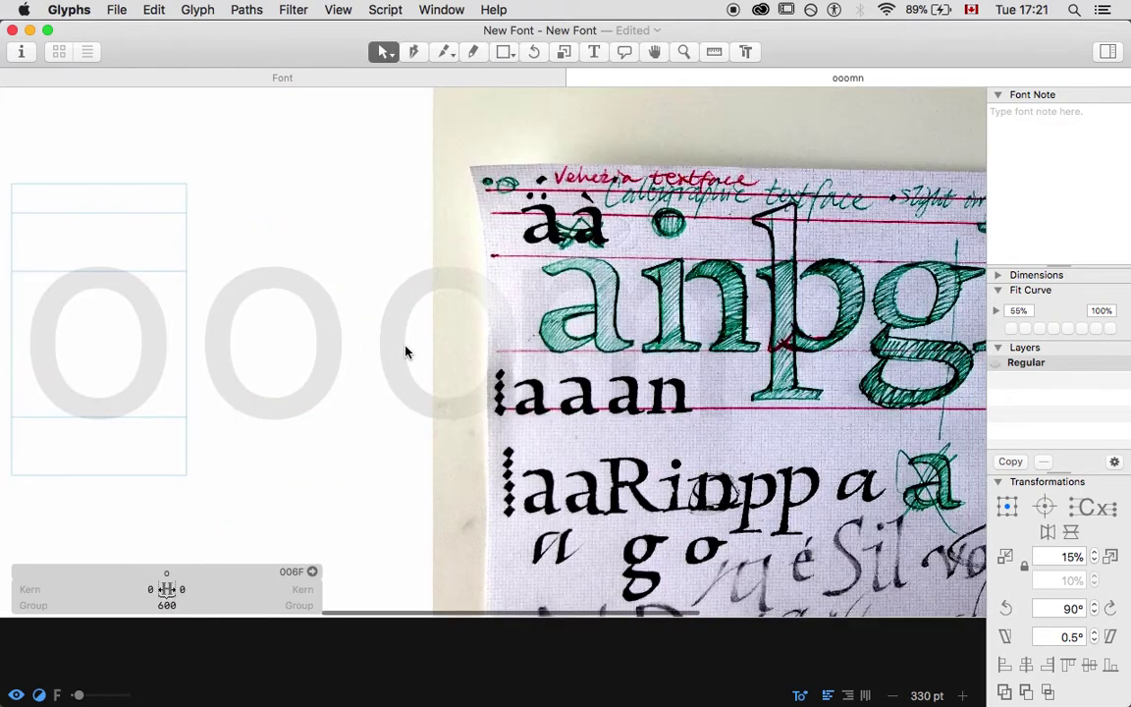
{"action": "scroll", "coordinate": [407, 352], "scroll_direction": "left", "scroll_amount": 3}
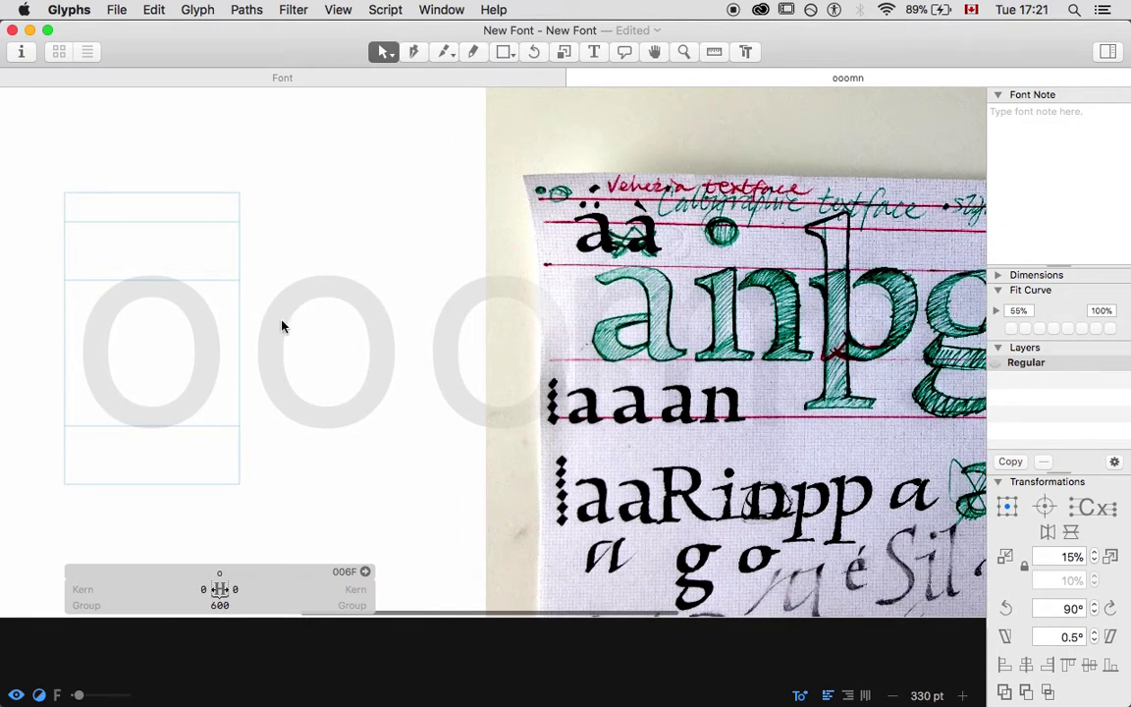
Remove ooom from before the n in the edit view and select the sketch image in the n glyph
{"action": "left_click", "coordinate": [728, 342]}
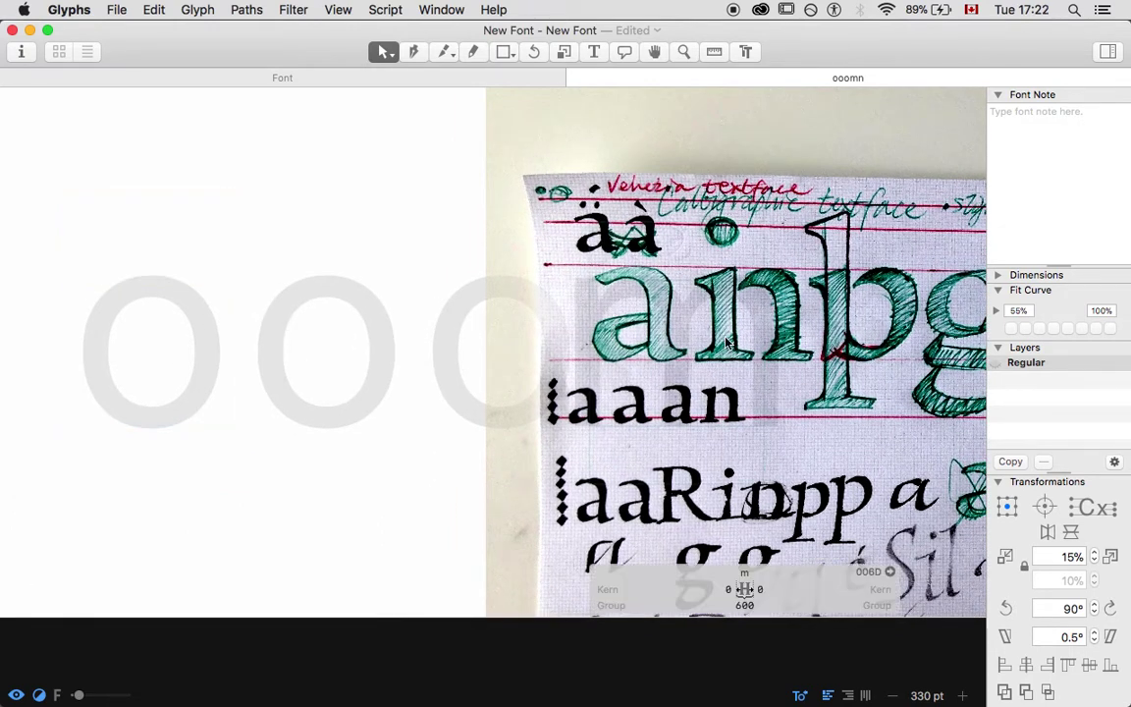
{"action": "left_click", "coordinate": [820, 356]}
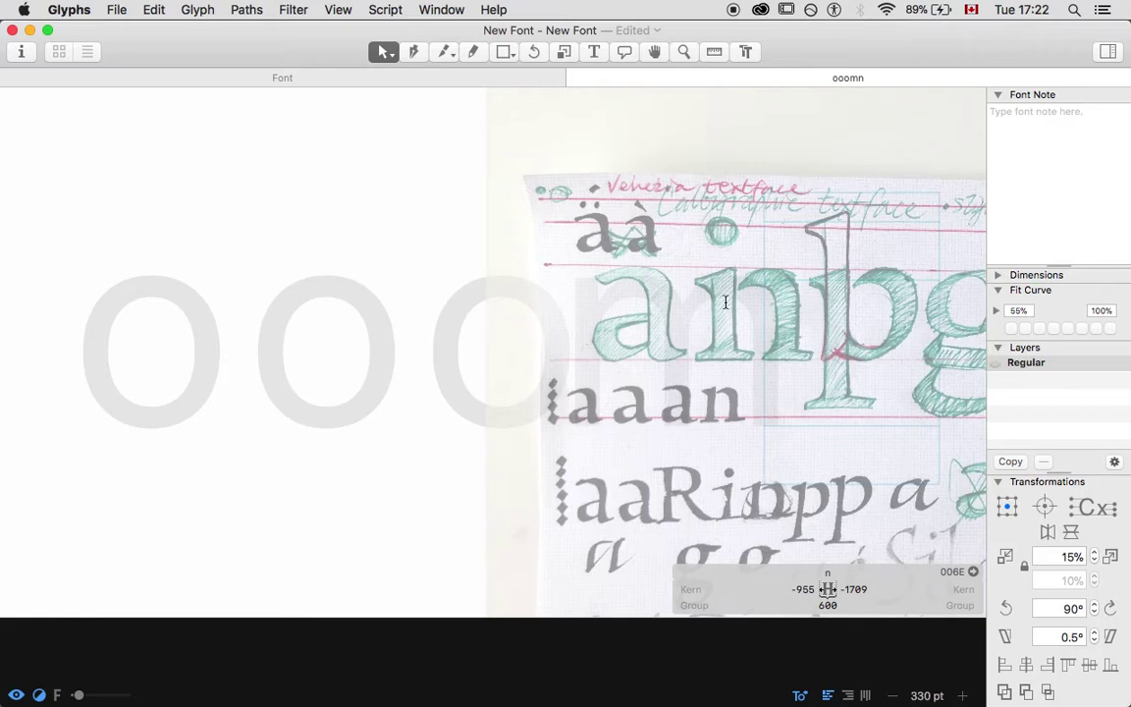
{"action": "key", "text": "t"}
{"action": "key", "text": "shift+Left"}
{"action": "key", "text": "shift+Left"}
{"action": "key", "text": "shift+Left"}
{"action": "key", "text": "shift+Left"}
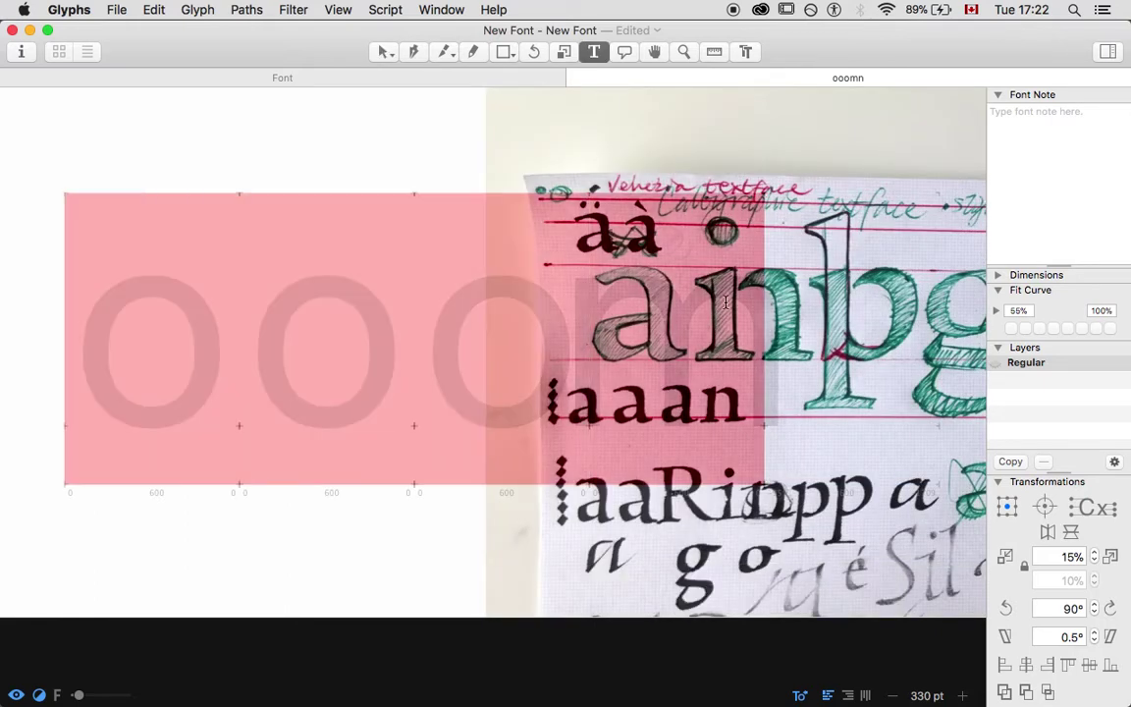
{"action": "key", "text": "BackSpace"}
{"action": "key", "text": "Escape"}
{"action": "scroll", "coordinate": [306, 288], "scroll_direction": "left", "scroll_amount": 3}
{"action": "left_click", "coordinate": [318, 305]}
{"action": "scroll", "coordinate": [319, 306], "scroll_direction": "left", "scroll_amount": 3}
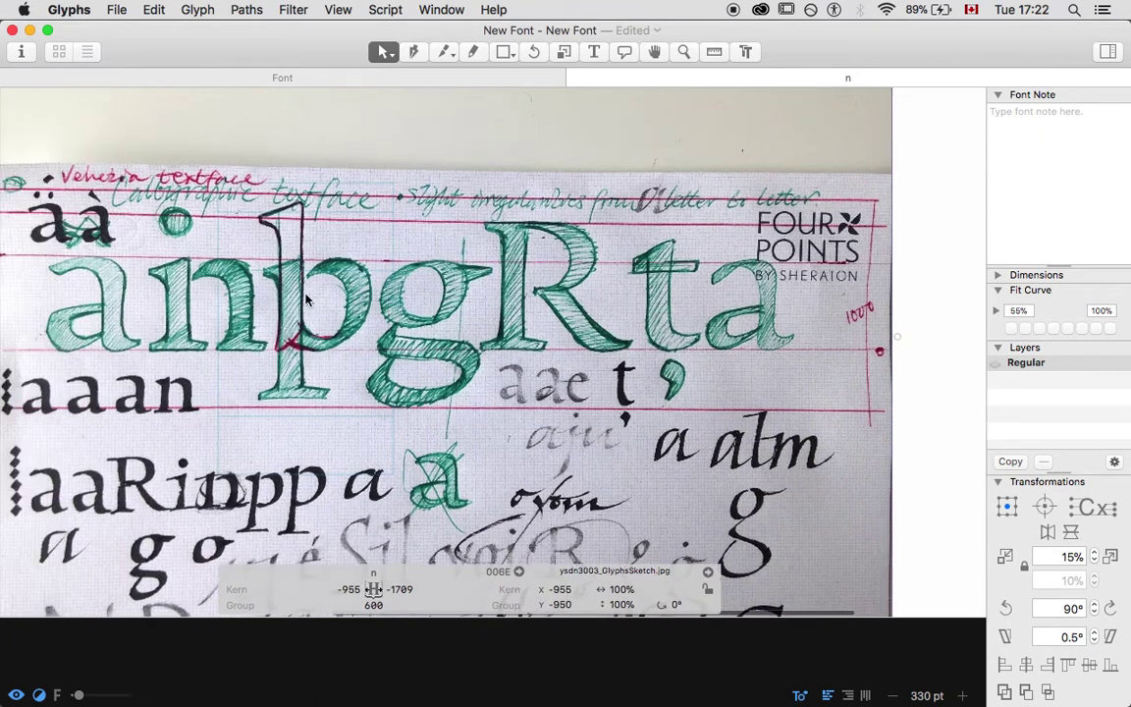
Nudge the sketch image down to Y -1052
{"action": "key", "text": "shift+Down"}
{"action": "key", "text": "shift+Down"}
{"action": "key", "text": "shift+Down"}
{"action": "key", "text": "shift+Down"}
{"action": "key", "text": "shift+Down"}
{"action": "key", "text": "shift+Down"}
{"action": "key", "text": "shift+Down"}
{"action": "key", "text": "shift+Down"}
{"action": "key", "text": "shift+Down"}
{"action": "key", "text": "shift+Down"}
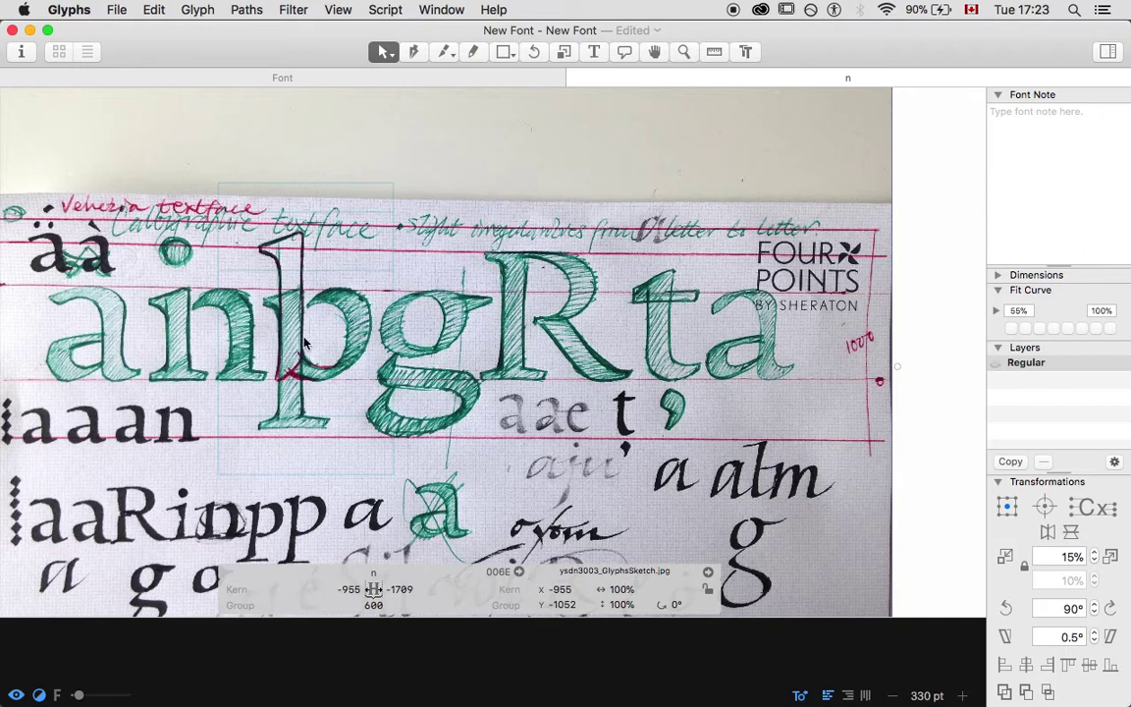
Scale the sketch image to 400% in width and height and move it to about X -3690, Y -4292
{"action": "left_click", "coordinate": [625, 590]}
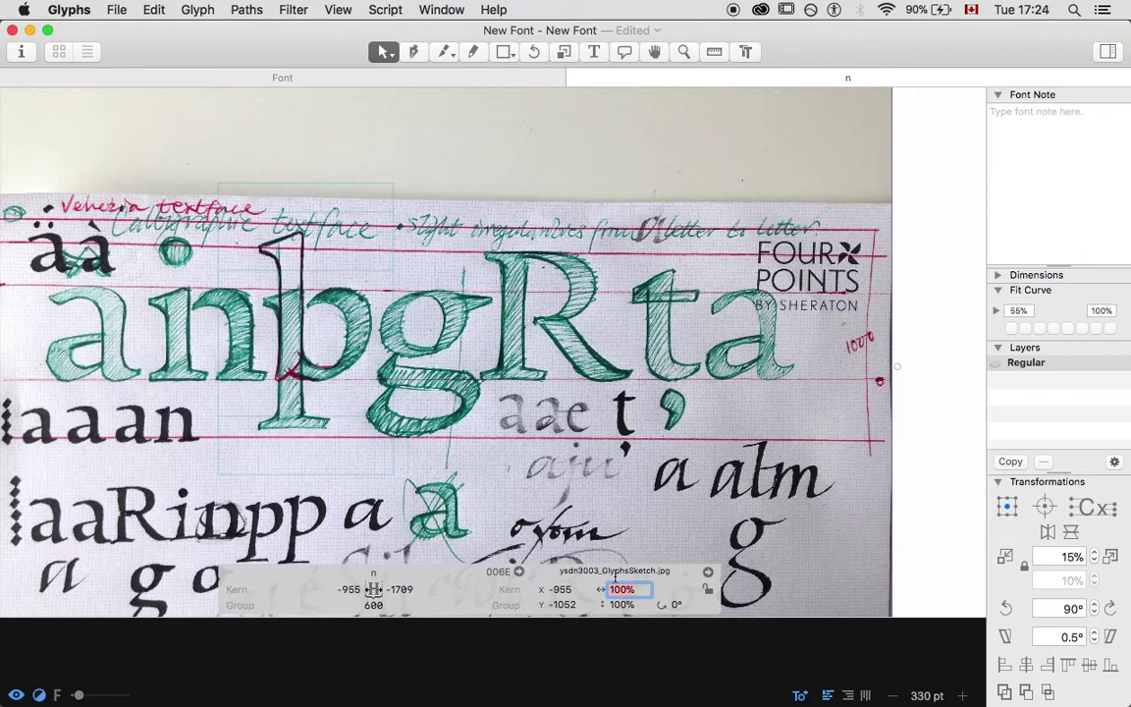
{"action": "type", "text": "400"}
{"action": "key", "text": "Tab"}
{"action": "type", "text": "400"}
{"action": "key", "text": "Return"}
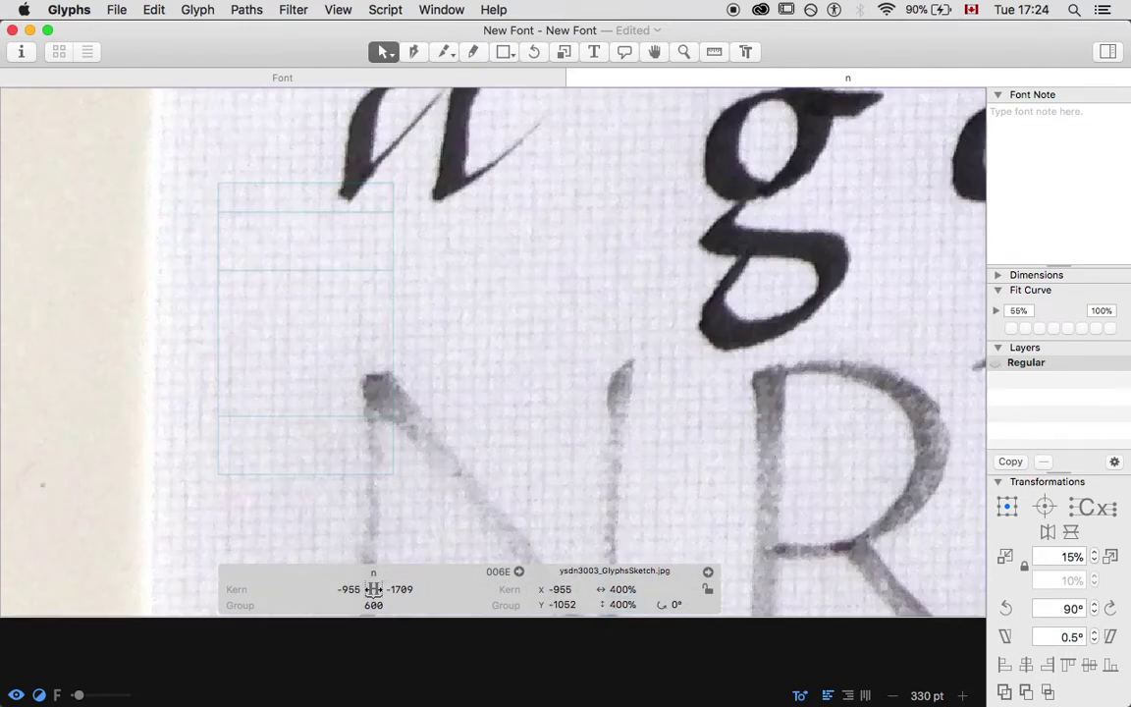
{"action": "key", "text": "super+minus"}
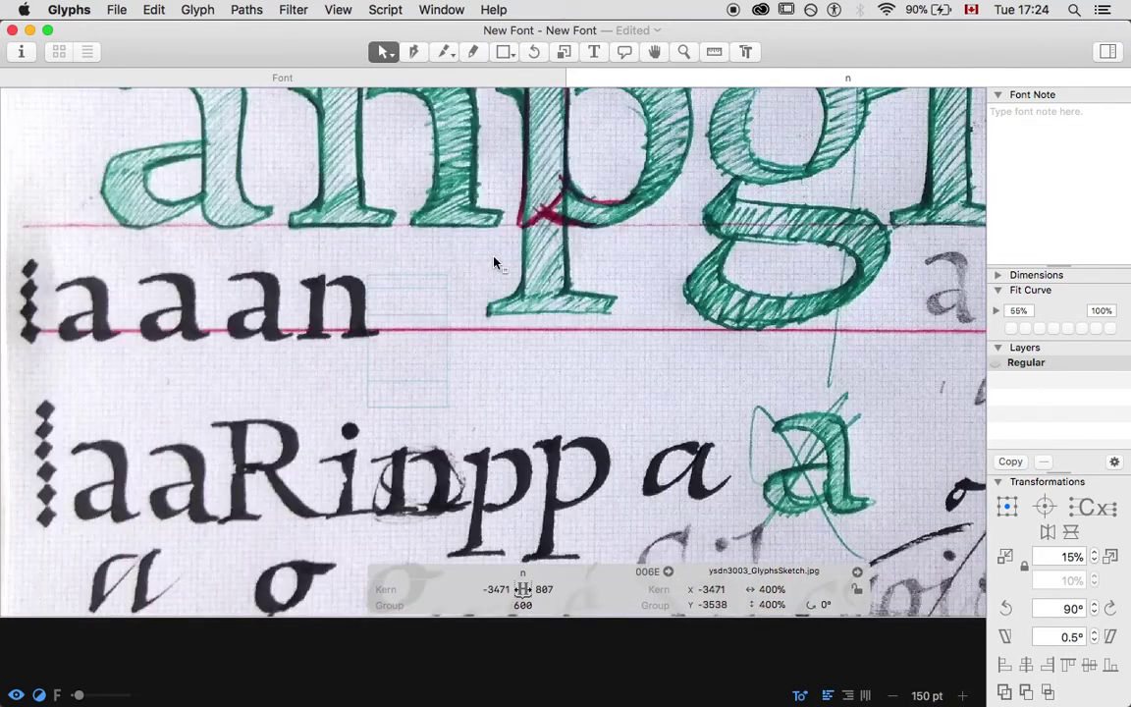
{"action": "left_click_drag", "start_coordinate": [494, 263], "coordinate": [467, 361]}
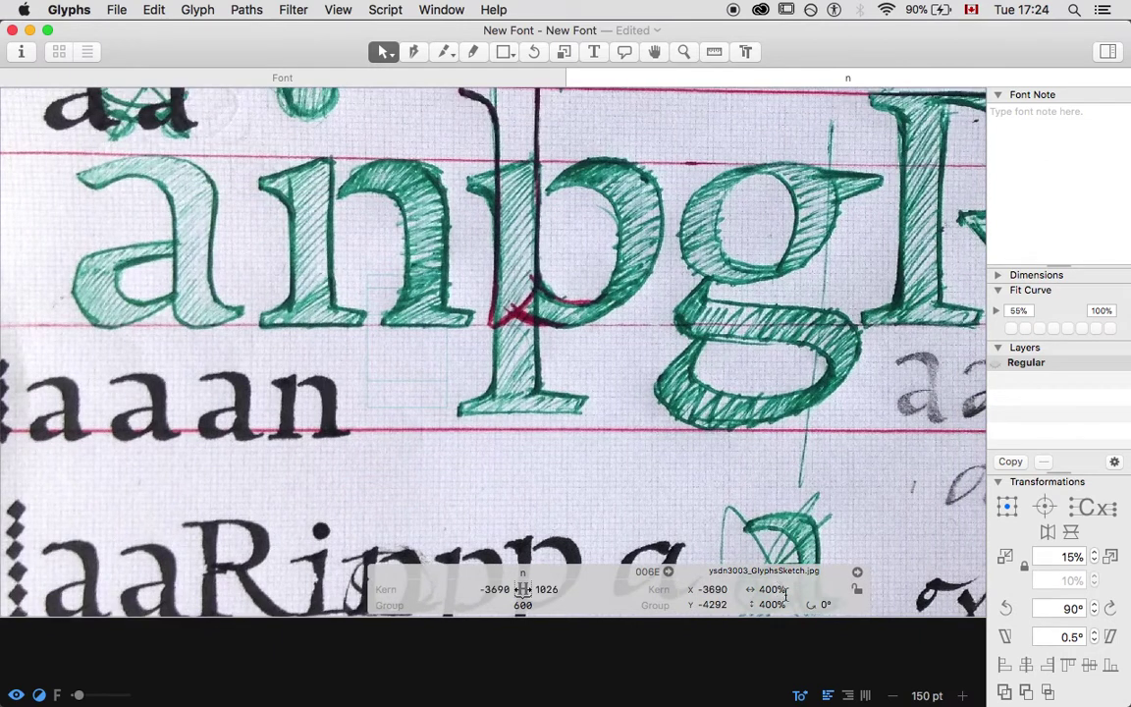
Set the sketch image's horizontal and vertical scale to 200%
{"action": "double_click", "coordinate": [775, 589]}
{"action": "type", "text": "200"}
{"action": "key", "text": "Tab"}
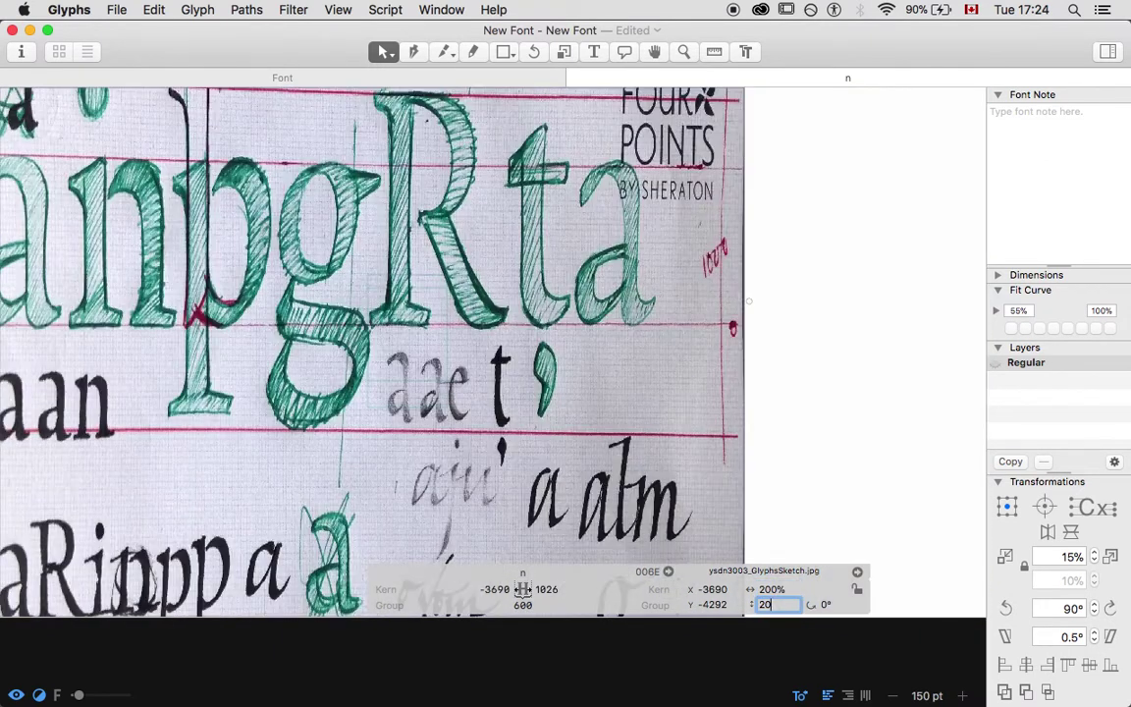
{"action": "type", "text": "200"}
{"action": "key", "text": "Return"}
Move the sketch image to about X -1819, Y -2461 so the green lettering lies over the n glyph's box
{"action": "mouse_move", "coordinate": [305, 530]}
{"action": "left_mouse_down"}
{"action": "mouse_move", "coordinate": [332, 515]}
{"action": "mouse_move", "coordinate": [477, 345]}
{"action": "mouse_move", "coordinate": [496, 302]}
{"action": "mouse_move", "coordinate": [553, 293]}
{"action": "left_mouse_up"}
{"action": "key", "text": "shift+Up"}
{"action": "key", "text": "shift+Up"}
{"action": "key", "text": "shift+Up"}
{"action": "key", "text": "shift+Up"}
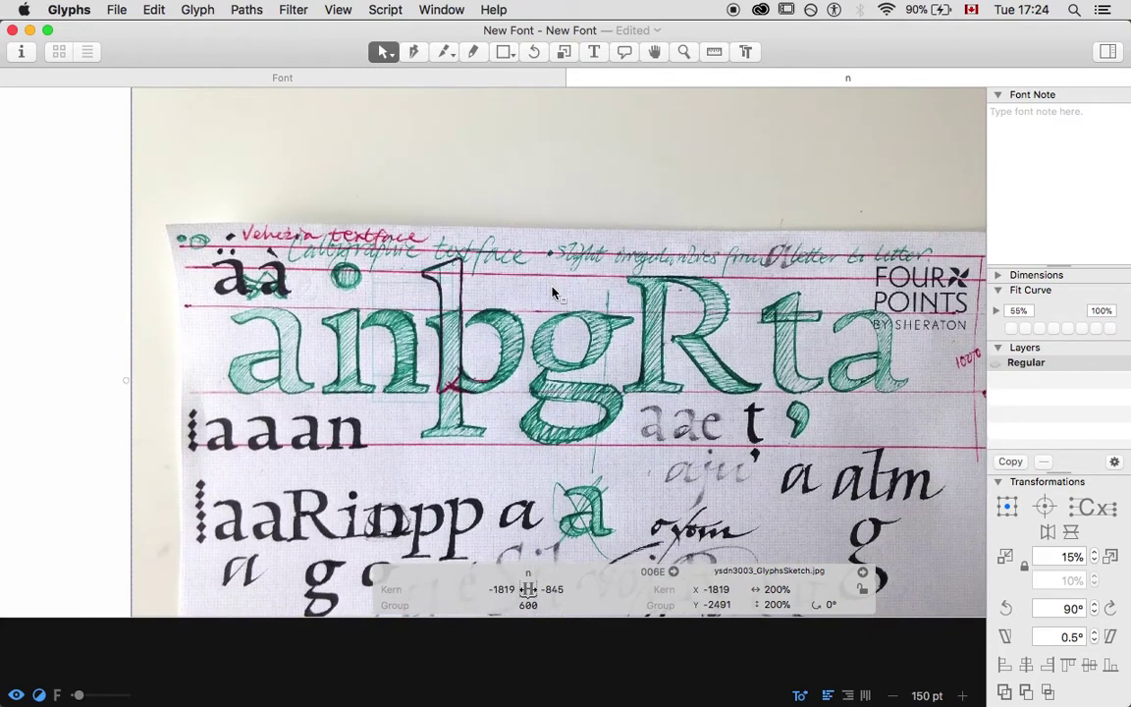
Set the sketch image's horizontal and vertical scale to 140%
{"action": "double_click", "coordinate": [775, 589]}
{"action": "type", "text": "140"}
{"action": "key", "text": "Tab"}
{"action": "type", "text": "140"}
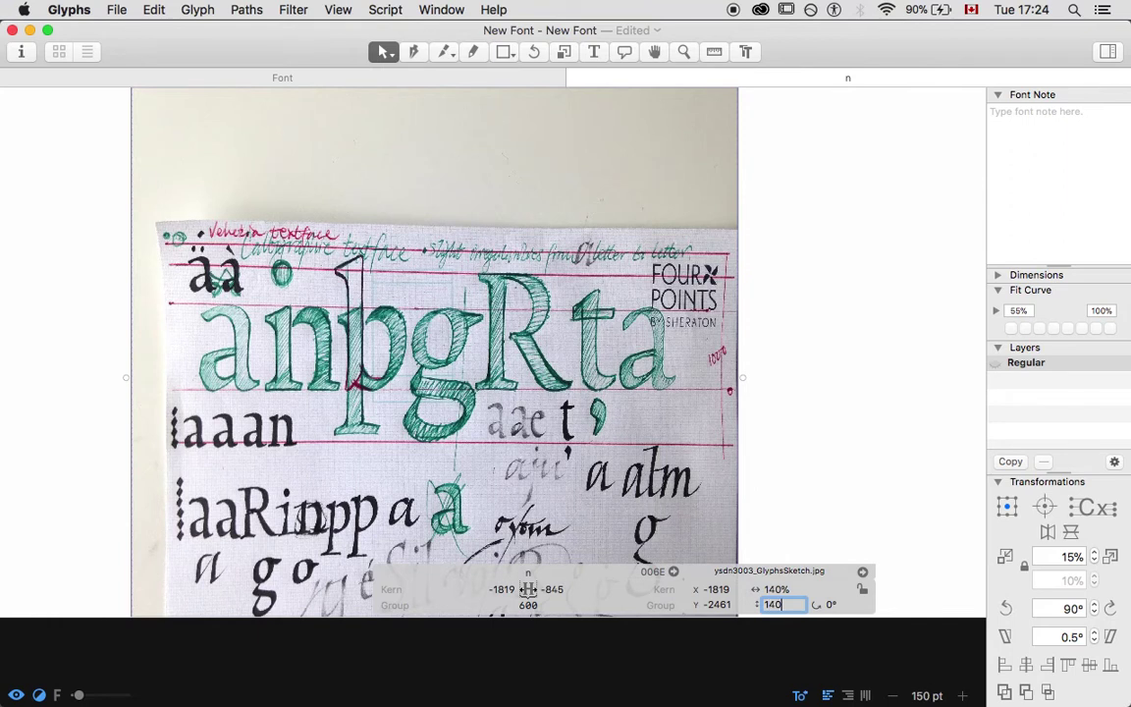
{"action": "key", "text": "Return"}
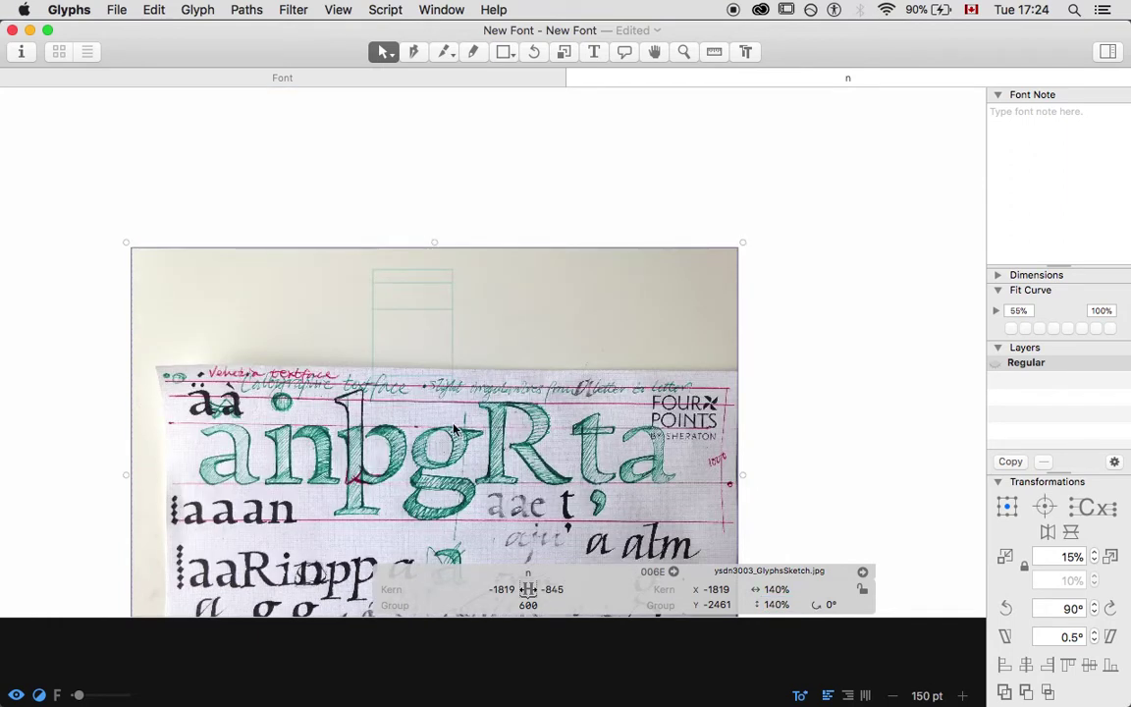
Move the sketch image to about X -1765, Y -1579, with the green lettering over the n glyph's box
{"action": "left_click_drag", "start_coordinate": [451, 378], "coordinate": [460, 305]}
{"action": "scroll", "coordinate": [413, 266], "scroll_direction": "down", "scroll_amount": 3}
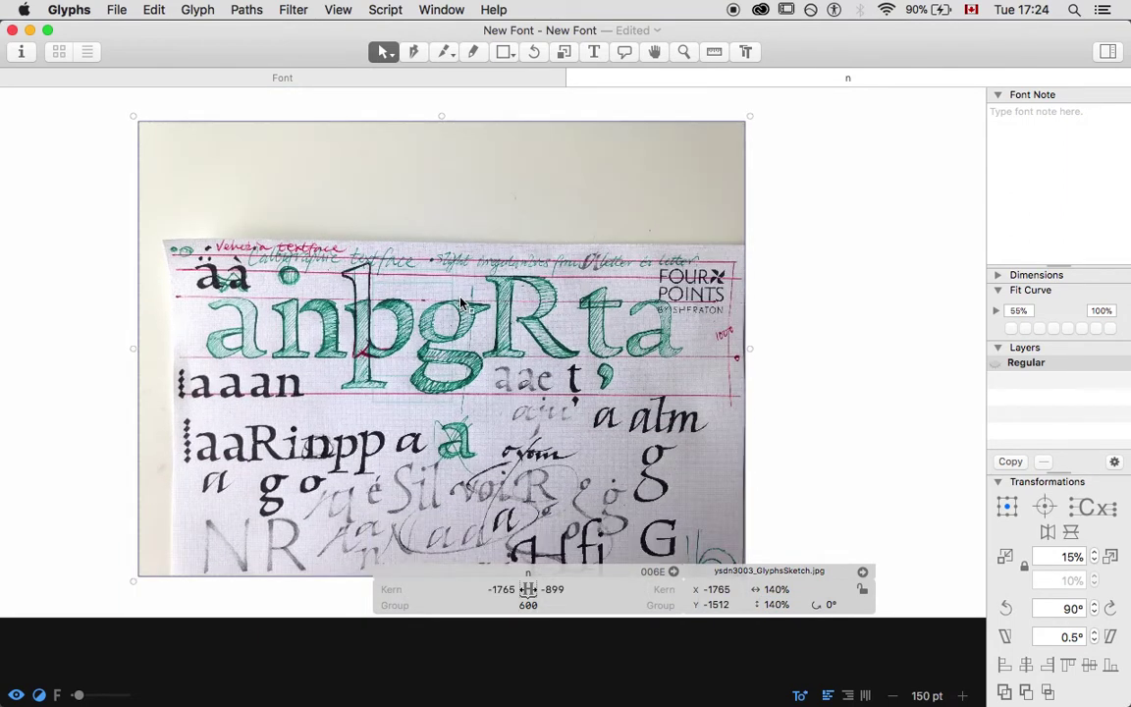
{"action": "scroll", "coordinate": [413, 266], "scroll_direction": "up", "scroll_amount": 5}
{"action": "mouse_move", "coordinate": [401, 282]}
{"action": "left_mouse_down"}
{"action": "mouse_move", "coordinate": [399, 270]}
{"action": "mouse_move", "coordinate": [398, 302]}
{"action": "left_mouse_up"}
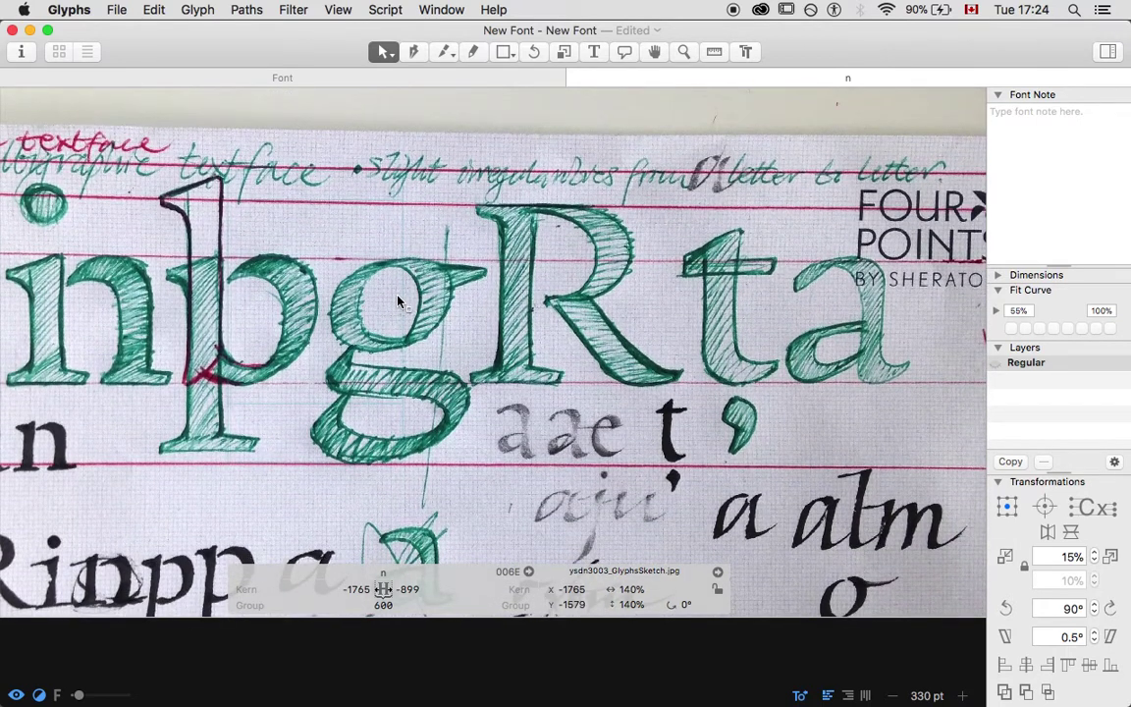
Set the sketch image's horizontal and vertical scale to 135%
{"action": "left_click", "coordinate": [634, 590]}
{"action": "type", "text": "135"}
{"action": "key", "text": "Tab"}
{"action": "type", "text": "135"}
{"action": "key", "text": "Return"}
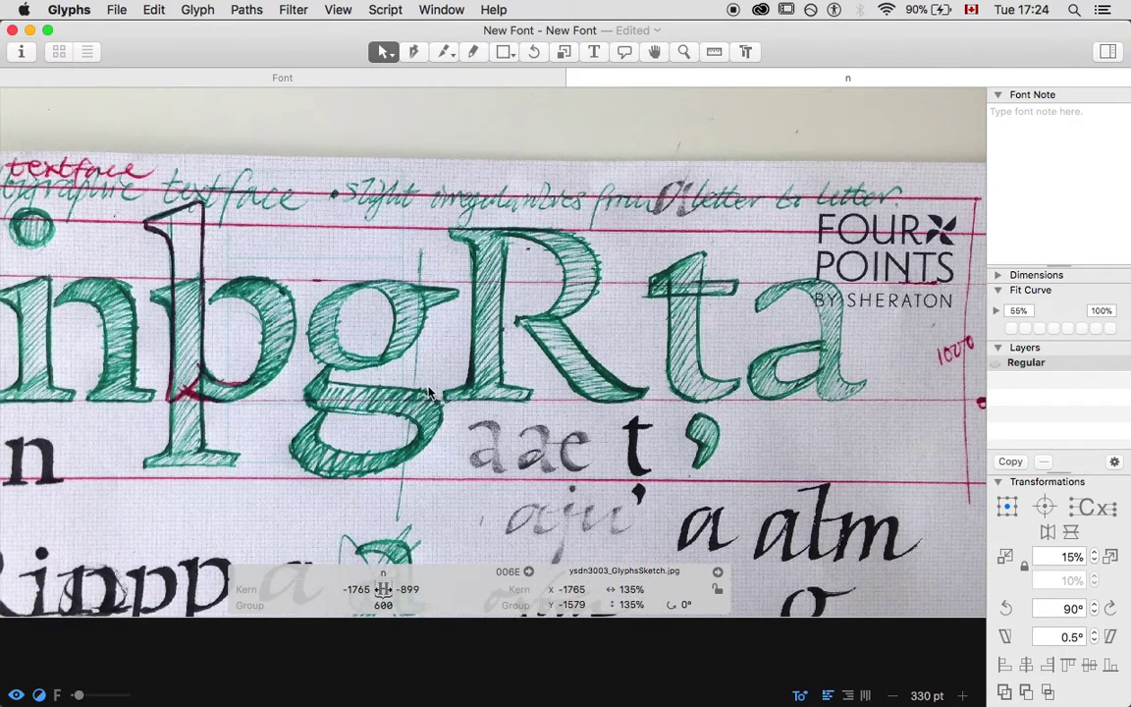
Nudge the sketch image to X -1445, Y -1516
{"action": "key", "text": "shift+Up"}
{"action": "key", "text": "shift+Up"}
{"action": "key", "text": "shift+Up"}
{"action": "key", "text": "shift+Up"}
{"action": "key", "text": "shift+Up"}
{"action": "key", "text": "shift+Up"}
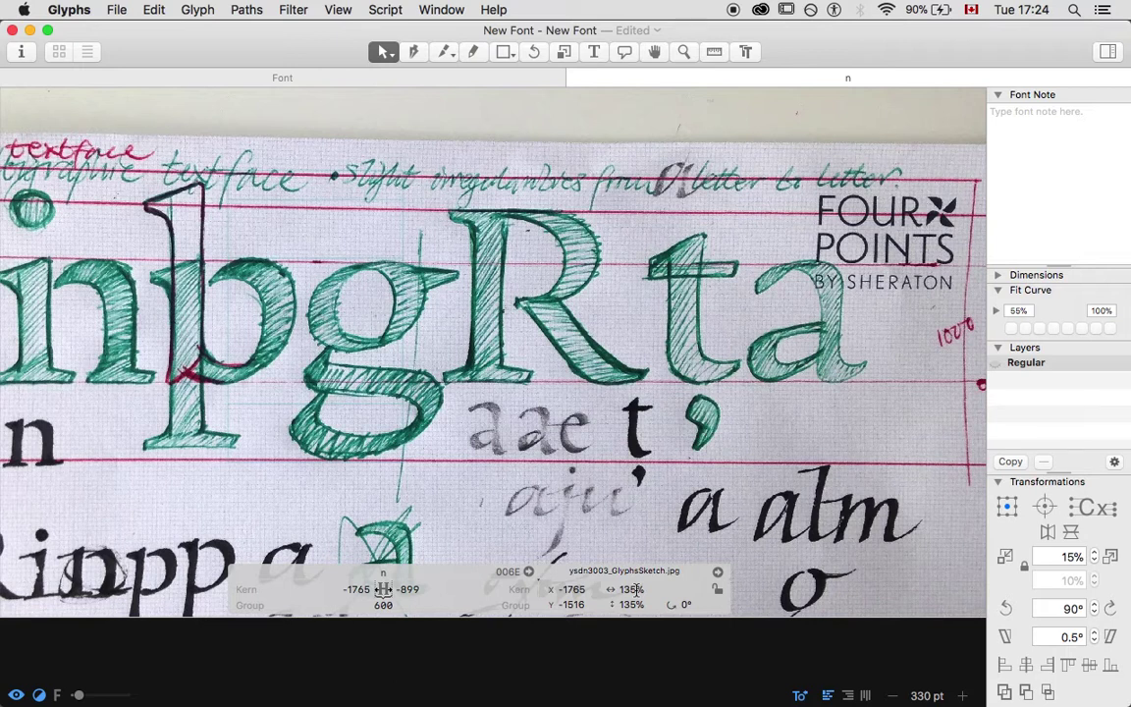
{"action": "key", "text": "shift+Right"}
{"action": "key", "text": "shift+Right"}
{"action": "key", "text": "shift+Right"}
{"action": "key", "text": "shift+Right"}
{"action": "key", "text": "shift+Right"}
{"action": "key", "text": "shift+Right"}
{"action": "key", "text": "shift+Right"}
{"action": "key", "text": "shift+Right"}
{"action": "key", "text": "shift+Right"}
{"action": "key", "text": "shift+Right"}
{"action": "key", "text": "shift+Right"}
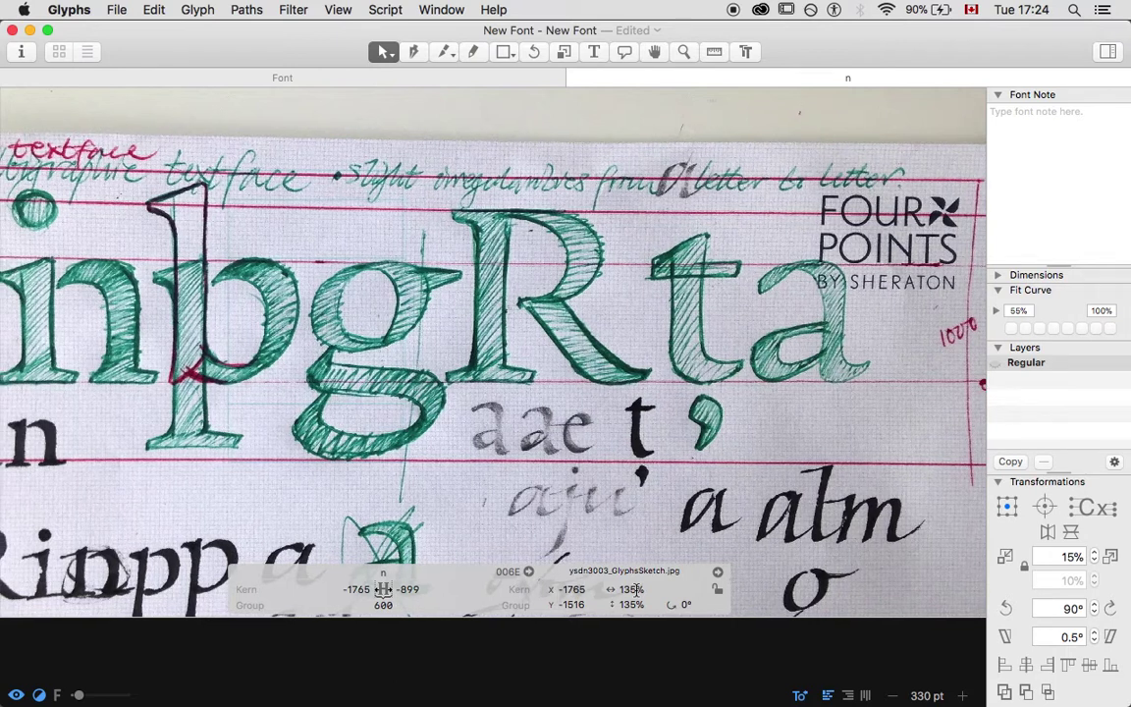
{"action": "key", "text": "shift+Right"}
{"action": "key", "text": "shift+Right"}
{"action": "key", "text": "shift+Right"}
{"action": "key", "text": "shift+Right"}
{"action": "key", "text": "shift+Right"}
{"action": "key", "text": "shift+Right"}
{"action": "key", "text": "shift+Right"}
{"action": "key", "text": "shift+Right"}
{"action": "key", "text": "shift+Right"}
{"action": "key", "text": "shift+Right"}
{"action": "key", "text": "shift+Right"}
{"action": "key", "text": "shift+Right"}
{"action": "key", "text": "shift+Right"}
{"action": "key", "text": "shift+Right"}
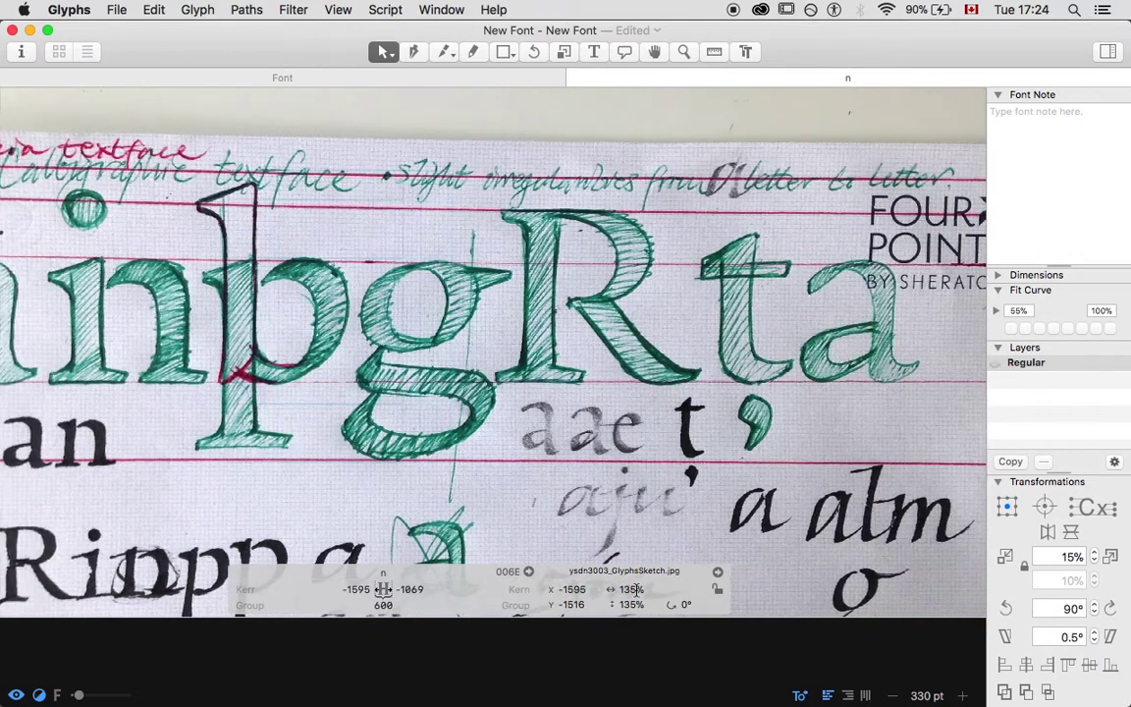
{"action": "key", "text": "shift+Right"}
{"action": "key", "text": "shift+Right"}
{"action": "key", "text": "shift+Right"}
{"action": "key", "text": "shift+Right"}
{"action": "key", "text": "shift+Right"}
{"action": "key", "text": "shift+Right"}
{"action": "key", "text": "shift+Right"}
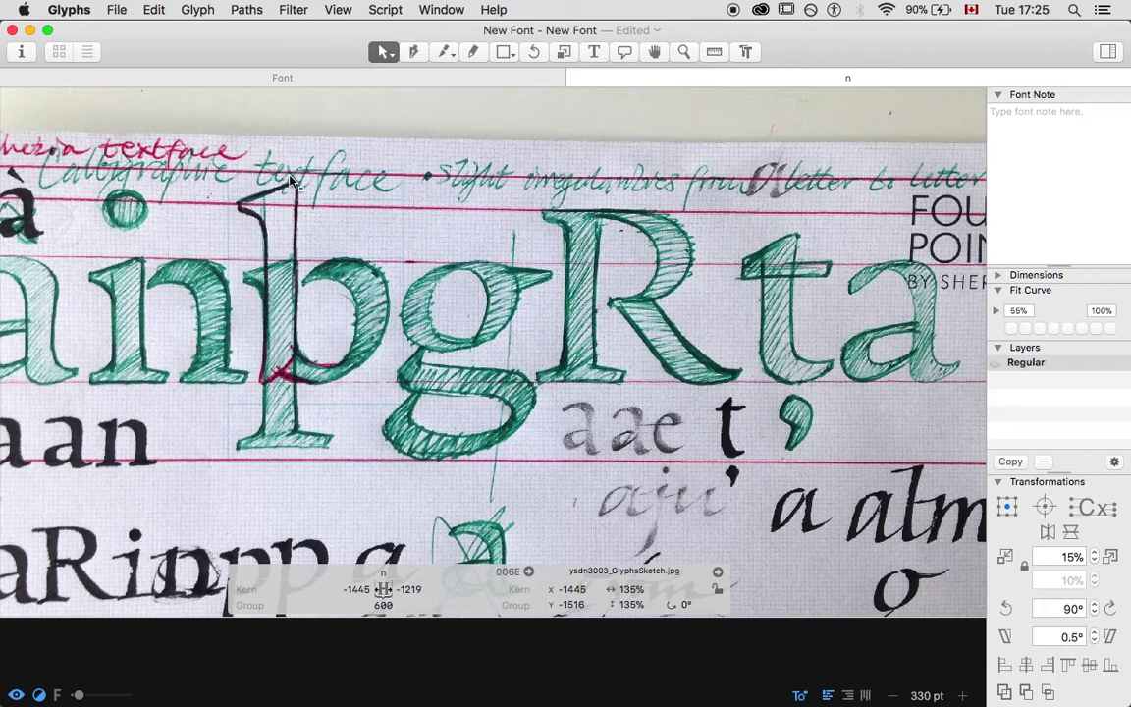
Set the sketch image's horizontal and vertical scale to 138%
{"action": "double_click", "coordinate": [630, 590]}
{"action": "type", "text": "138"}
{"action": "key", "text": "Return"}
{"action": "type", "text": "138"}
{"action": "key", "text": "Return"}
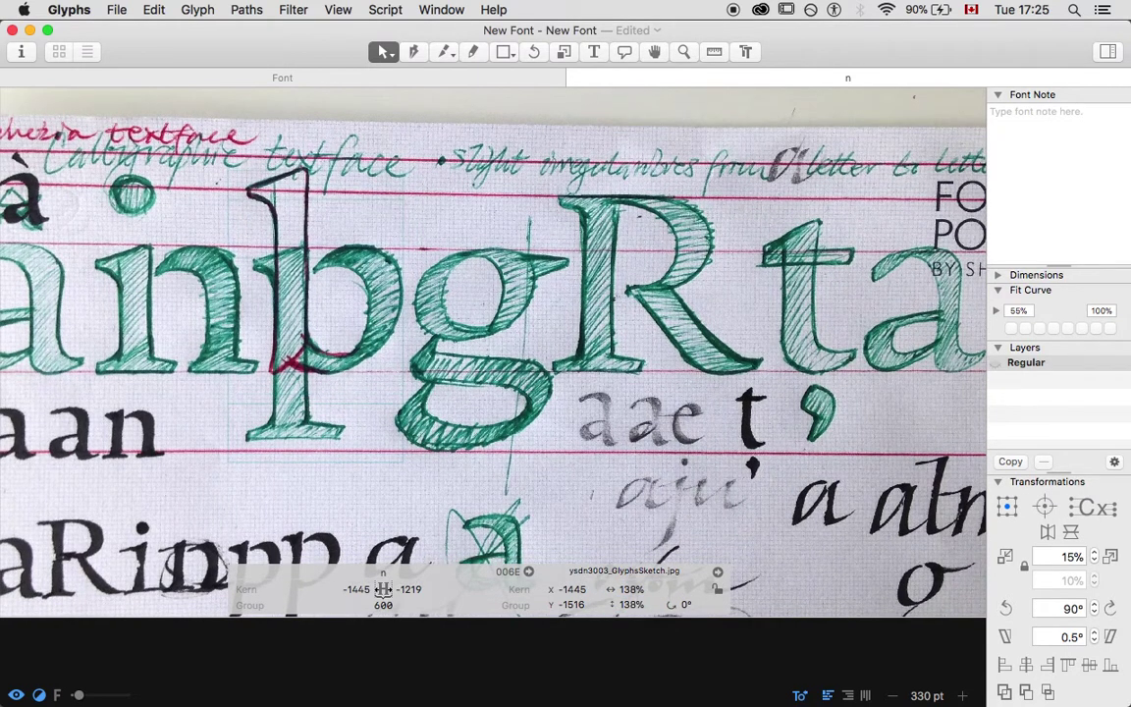
Nudge the sketch image vertically to Y -1624 so the red baseline under the green lettering meets the n glyph's baseline
{"action": "key", "text": "shift+Down"}
{"action": "key", "text": "shift+Down"}
{"action": "key", "text": "shift+Down"}
{"action": "key", "text": "shift+Down"}
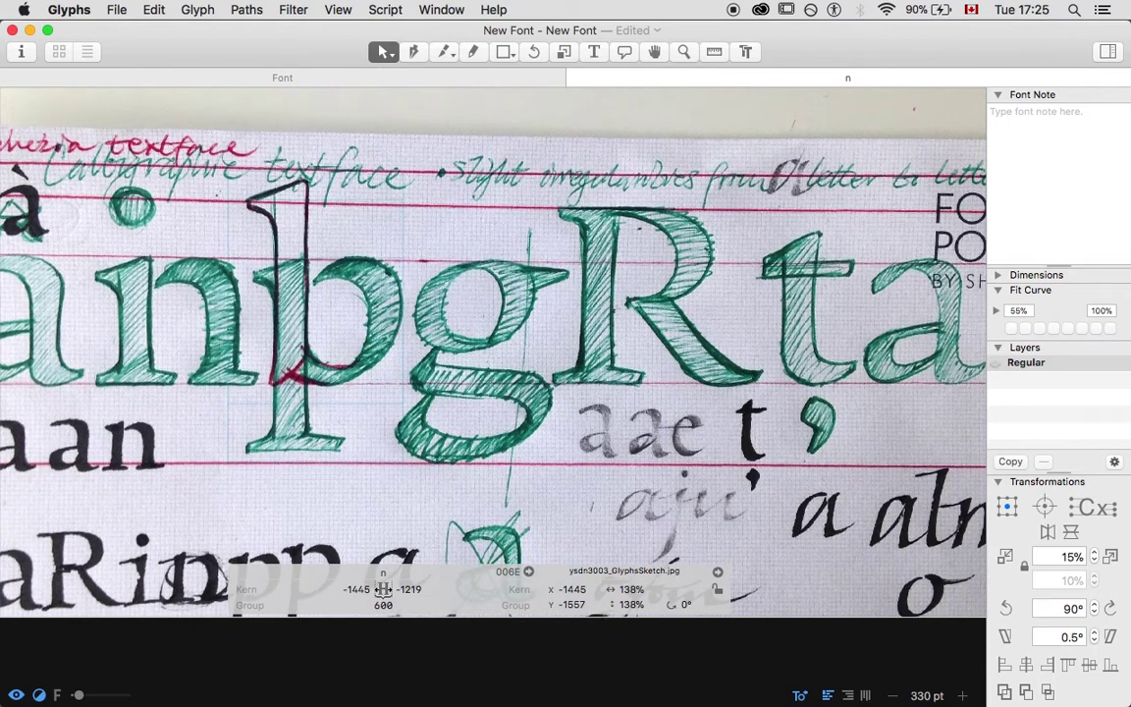
{"action": "key", "text": "Up"}
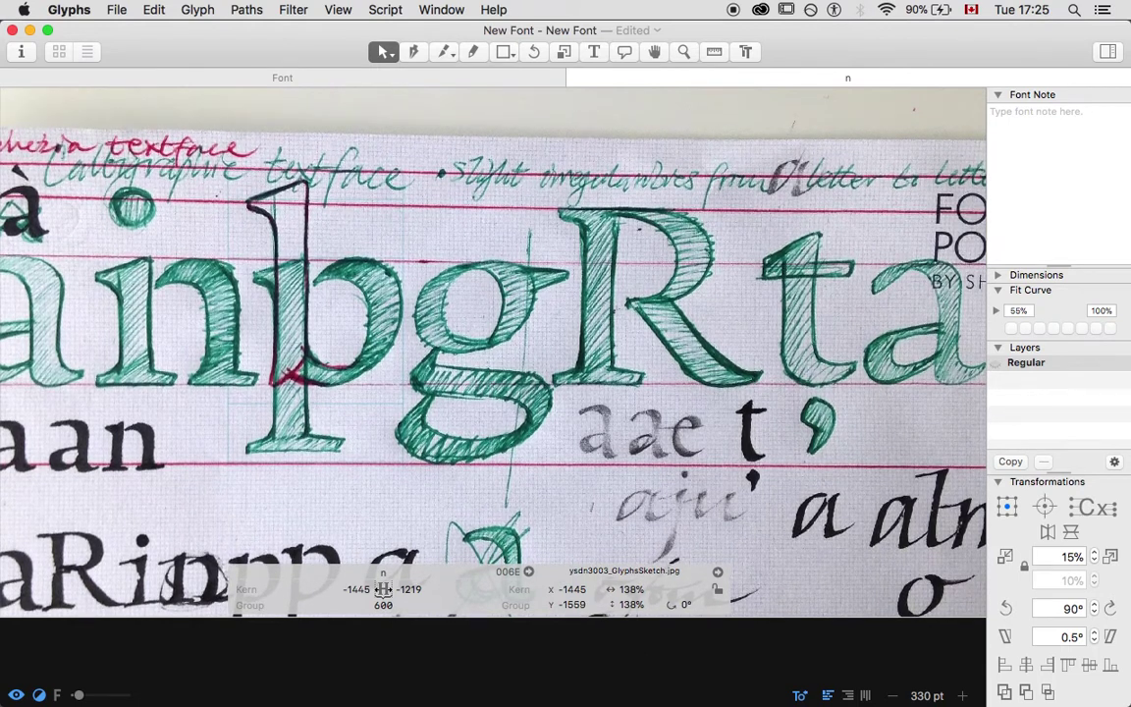
{"action": "key", "text": "Down"}
{"action": "key", "text": "Down"}
{"action": "key", "text": "Down"}
{"action": "key", "text": "Down"}
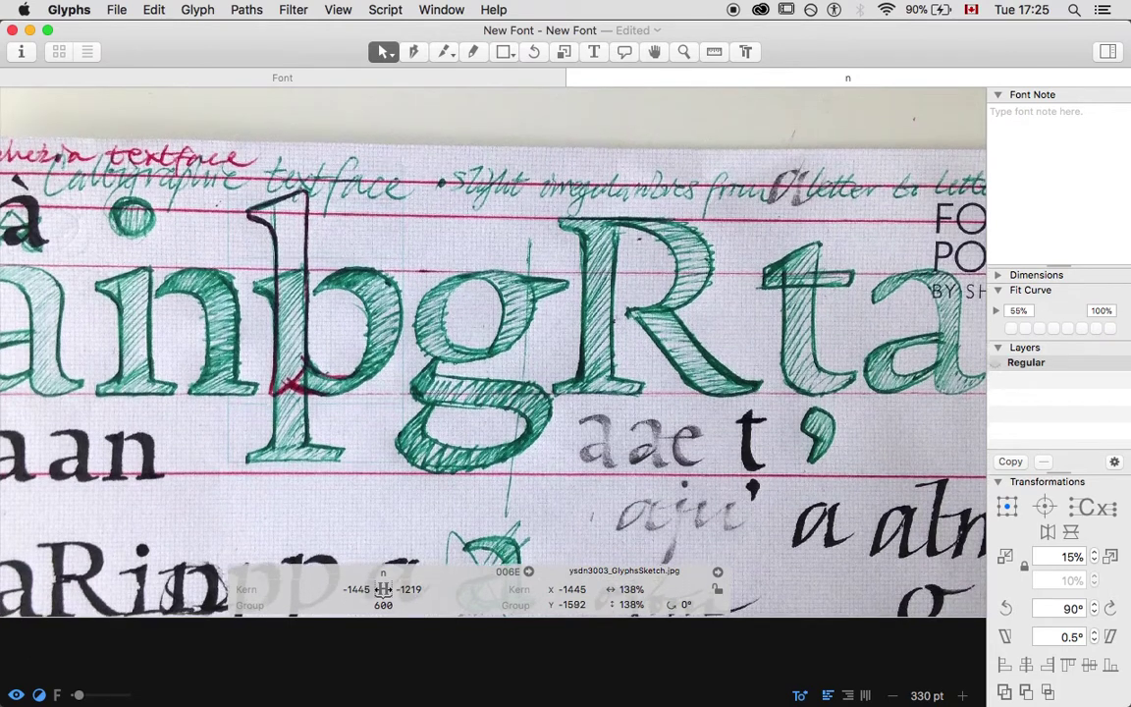
{"action": "key", "text": "shift+Down"}
{"action": "key", "text": "shift+Down"}
{"action": "key", "text": "shift+Down"}
{"action": "key", "text": "shift+Up"}
{"action": "key", "text": "shift+Up"}
{"action": "key", "text": "shift+Up"}
{"action": "key", "text": "shift+Up"}
{"action": "key", "text": "shift+Up"}
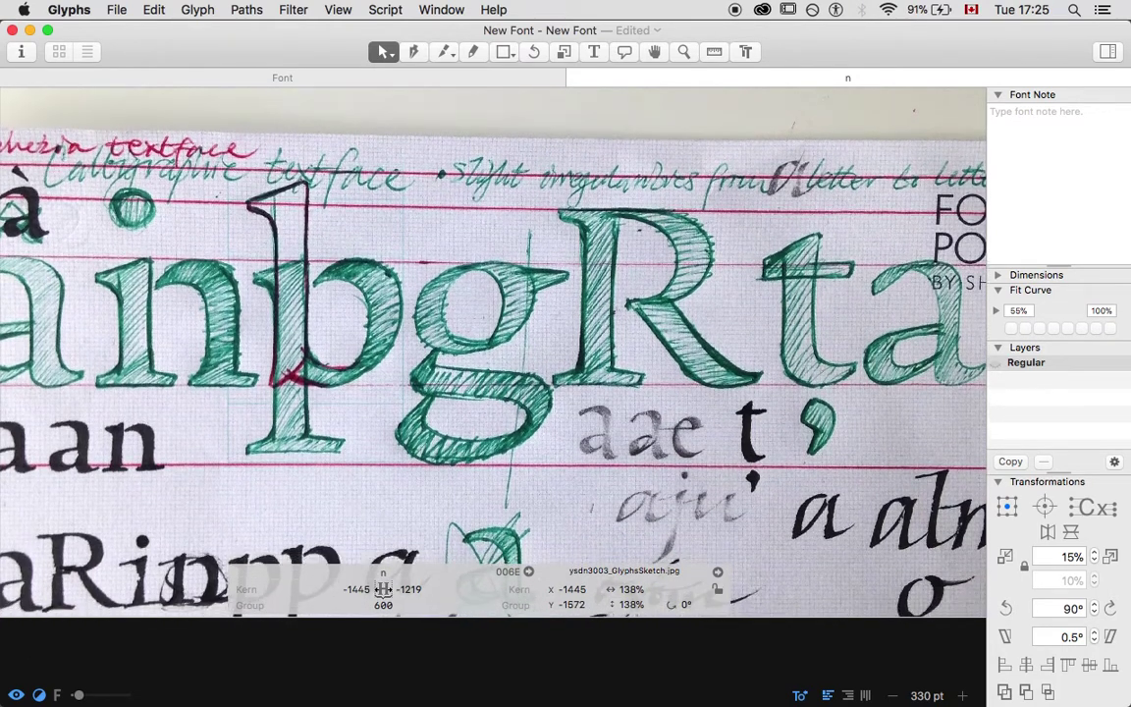
{"action": "key", "text": "shift+Down"}
{"action": "key", "text": "shift+Down"}
{"action": "key", "text": "shift+Down"}
{"action": "key", "text": "shift+Down"}
{"action": "key", "text": "shift+Down"}
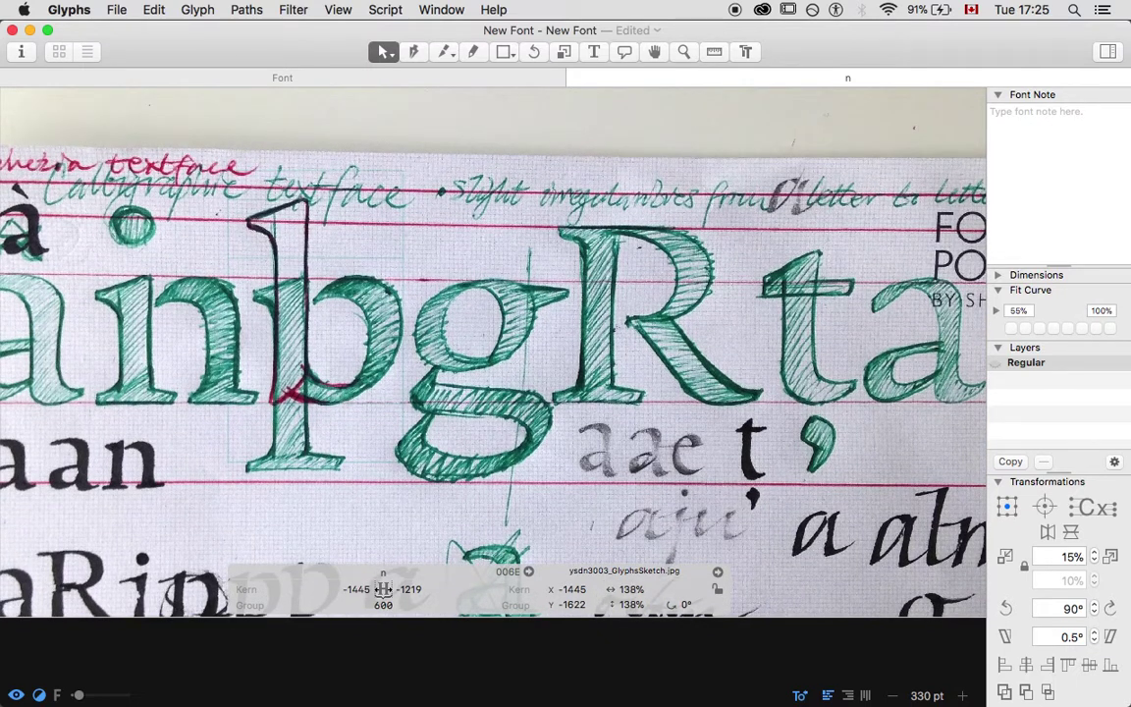
{"action": "key", "text": "Down"}
{"action": "key", "text": "Down"}
{"action": "key", "text": "Down"}
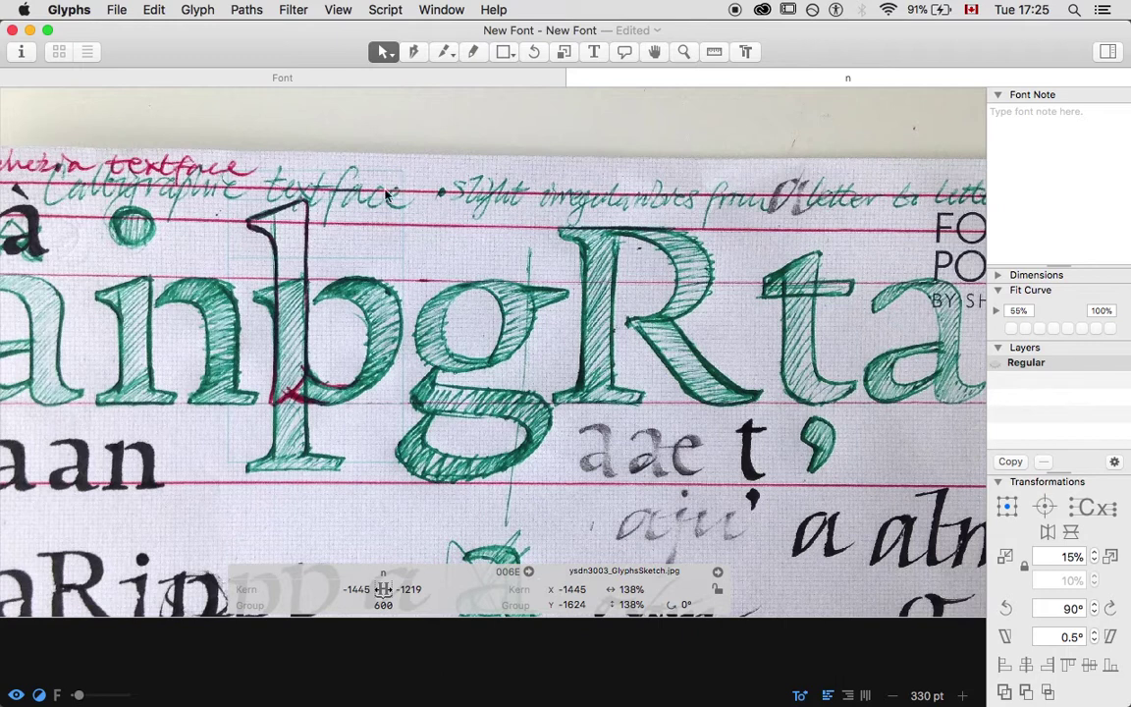
Lock the sketch image in place in the n glyph and deselect it
{"action": "right_click", "coordinate": [354, 177]}
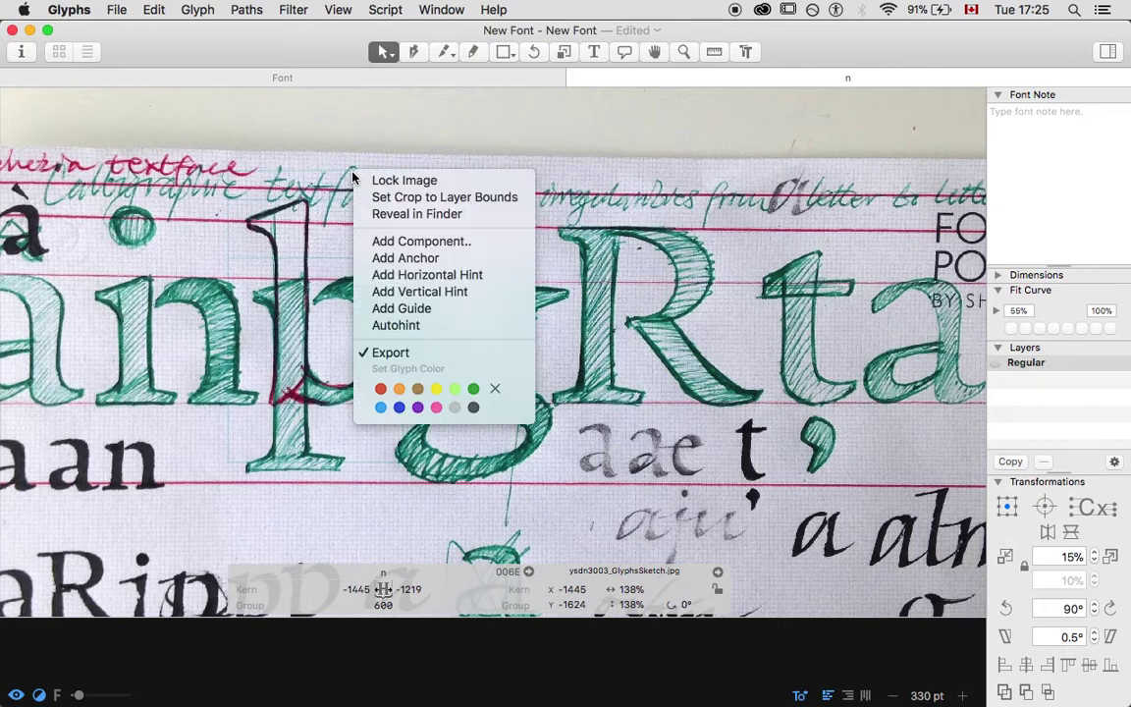
{"action": "right_click", "coordinate": [315, 154]}
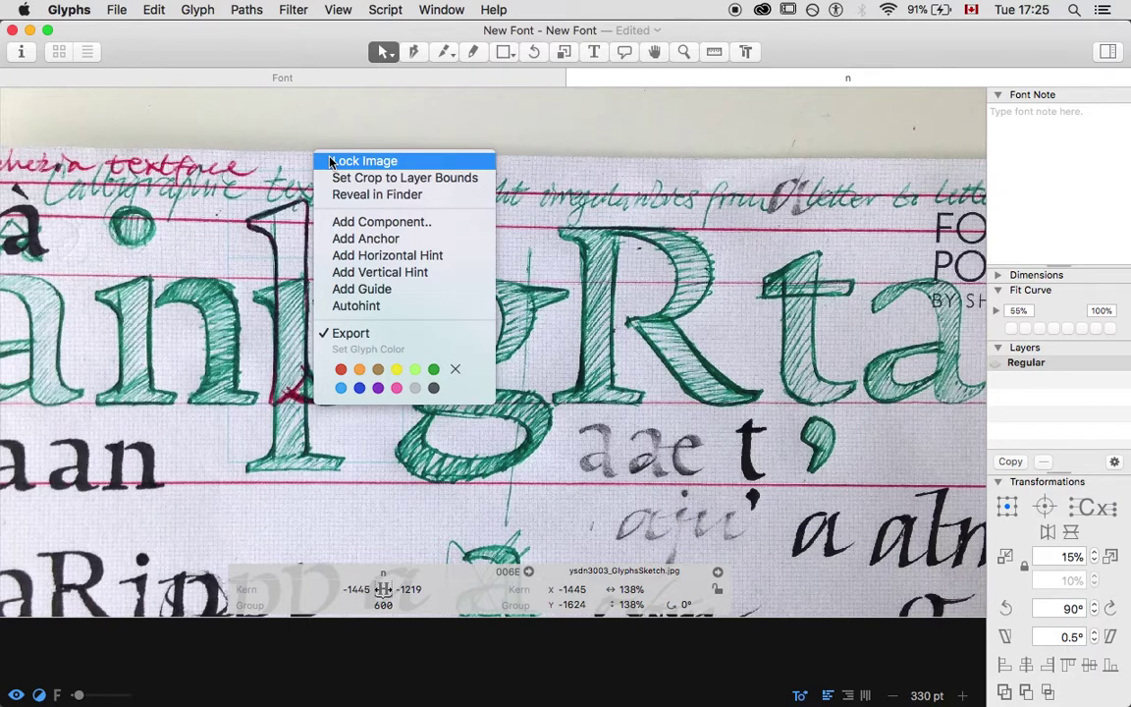
{"action": "left_click", "coordinate": [339, 161]}
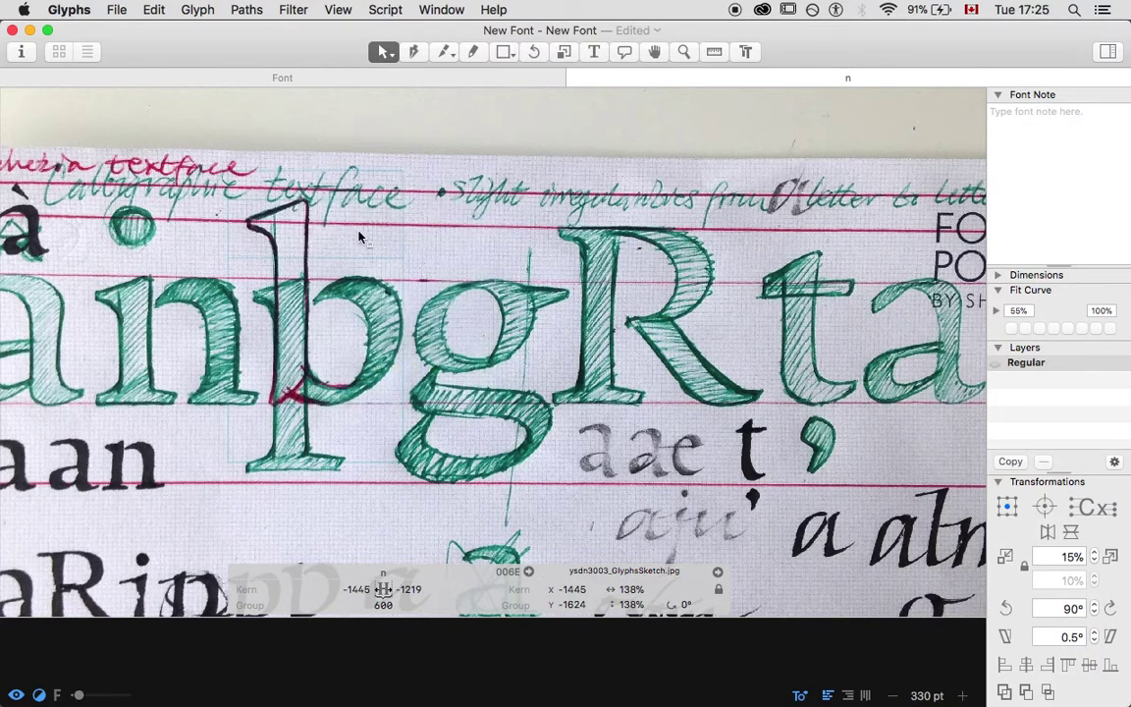
{"action": "left_click", "coordinate": [344, 254]}
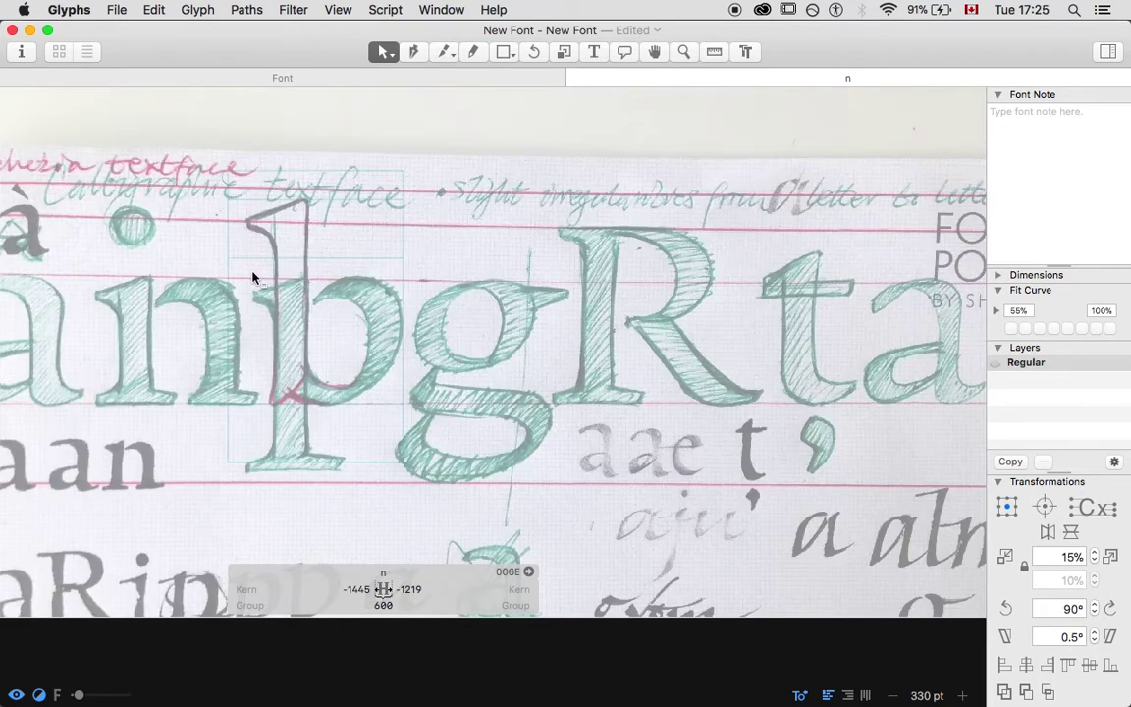
Open the font info and set the family name to "Serif Test font"
{"action": "left_click", "coordinate": [20, 52]}
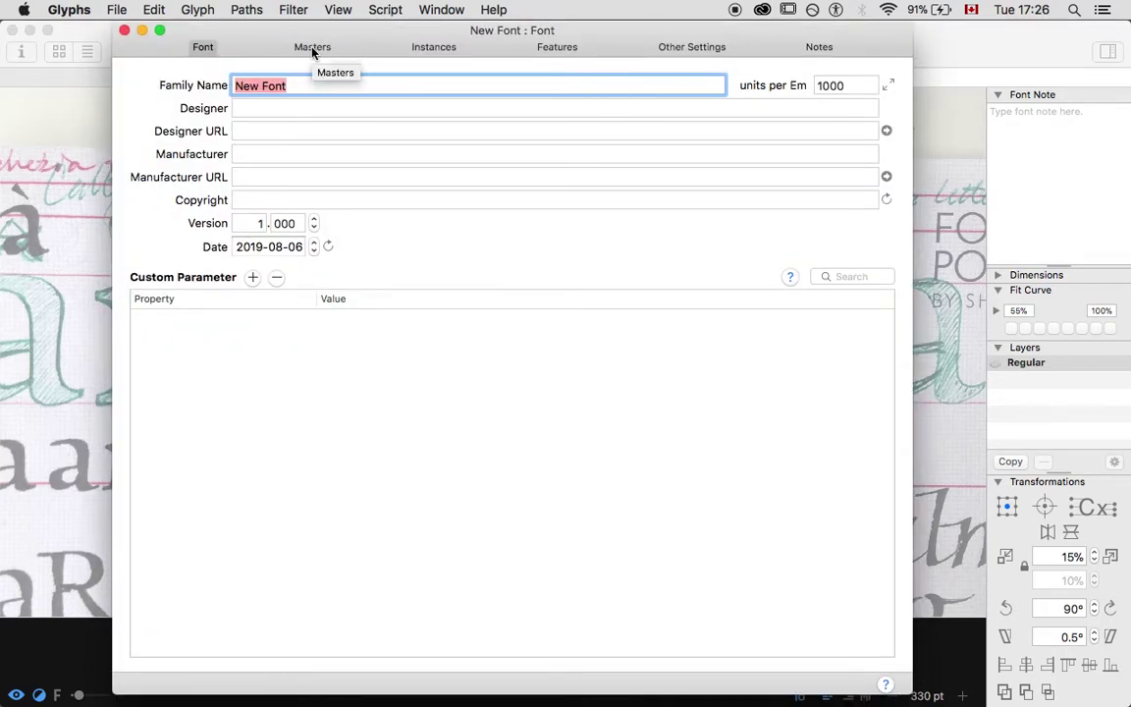
{"action": "type", "text": "Ser"}
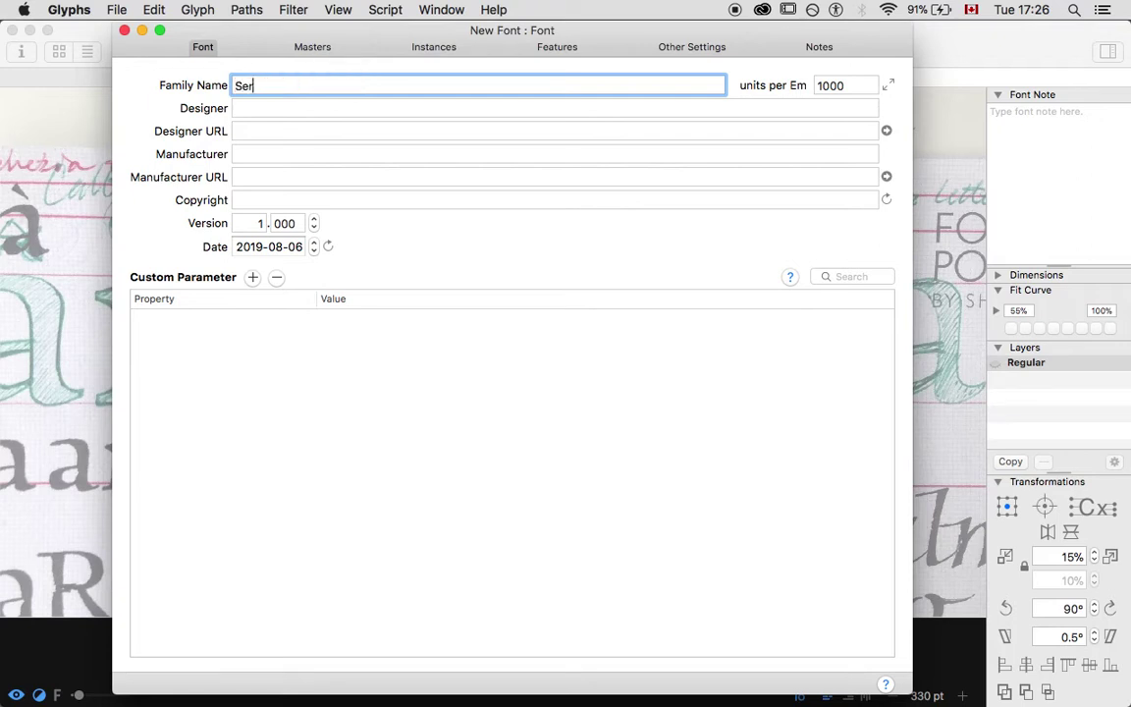
{"action": "type", "text": "if Test font :"}
Review the Regular master's ascender, cap height, x-height and descender metrics alongside the lettering sketch
{"action": "left_click", "coordinate": [316, 46]}
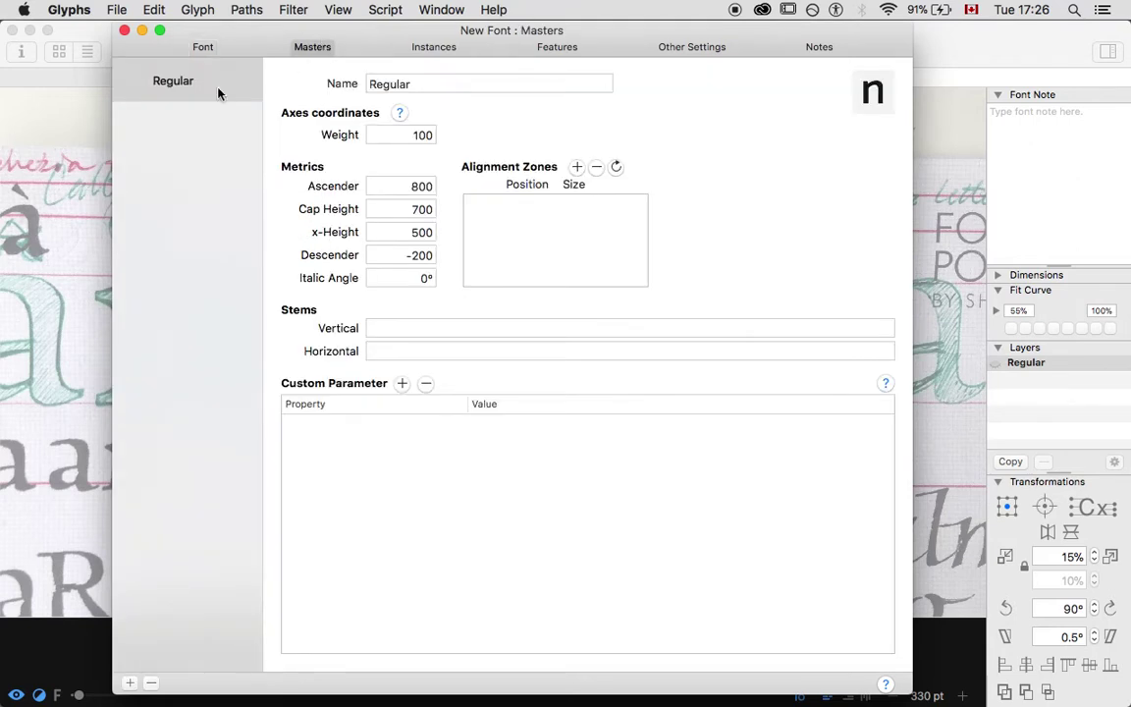
{"action": "left_click", "coordinate": [177, 86]}
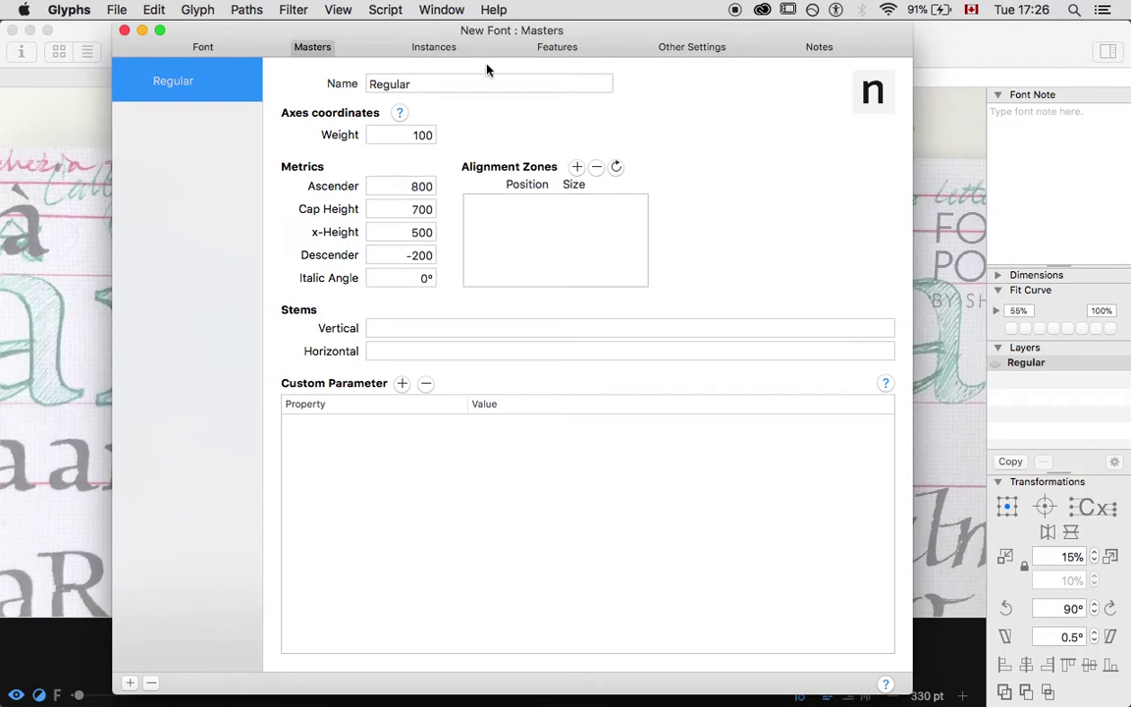
{"action": "left_click_drag", "start_coordinate": [500, 49], "coordinate": [718, 49]}
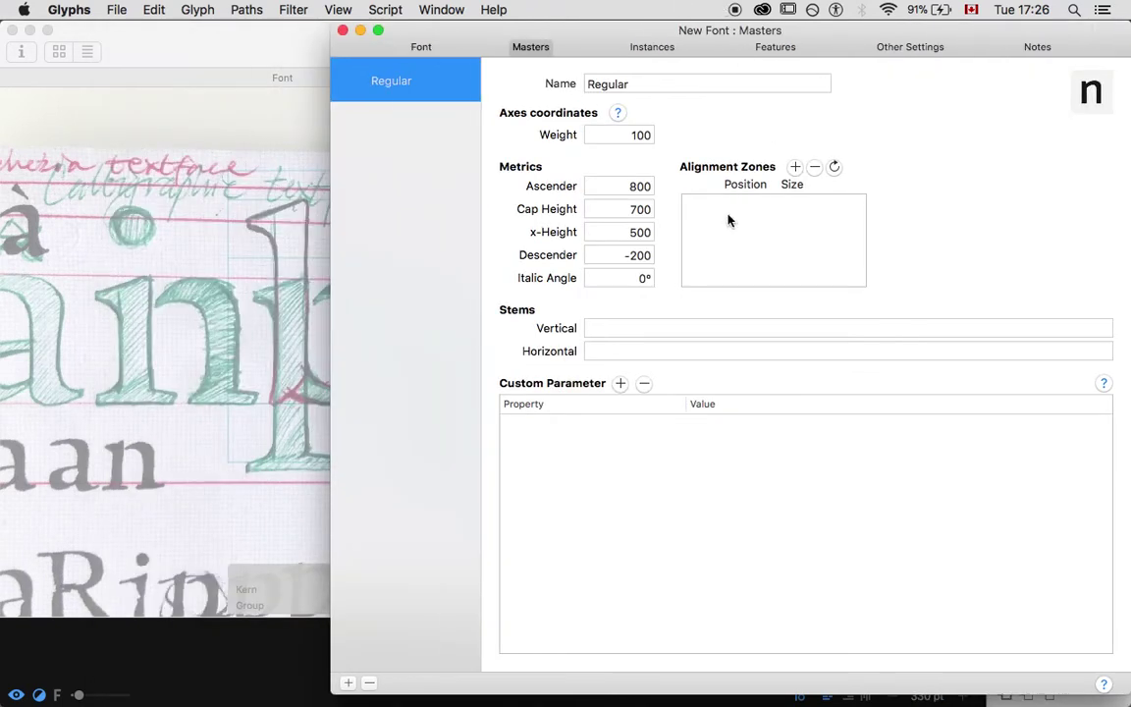
{"action": "left_click", "coordinate": [283, 253]}
{"action": "scroll", "coordinate": [329, 255], "scroll_direction": "right", "scroll_amount": 5}
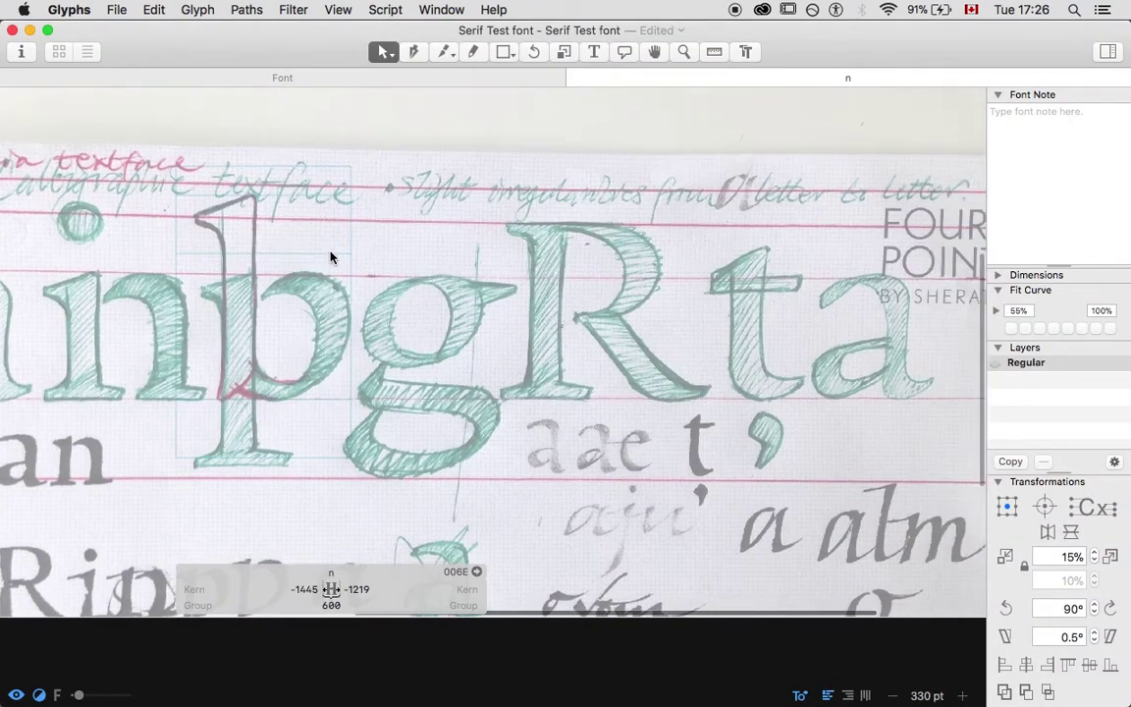
{"action": "key", "text": "super+i"}
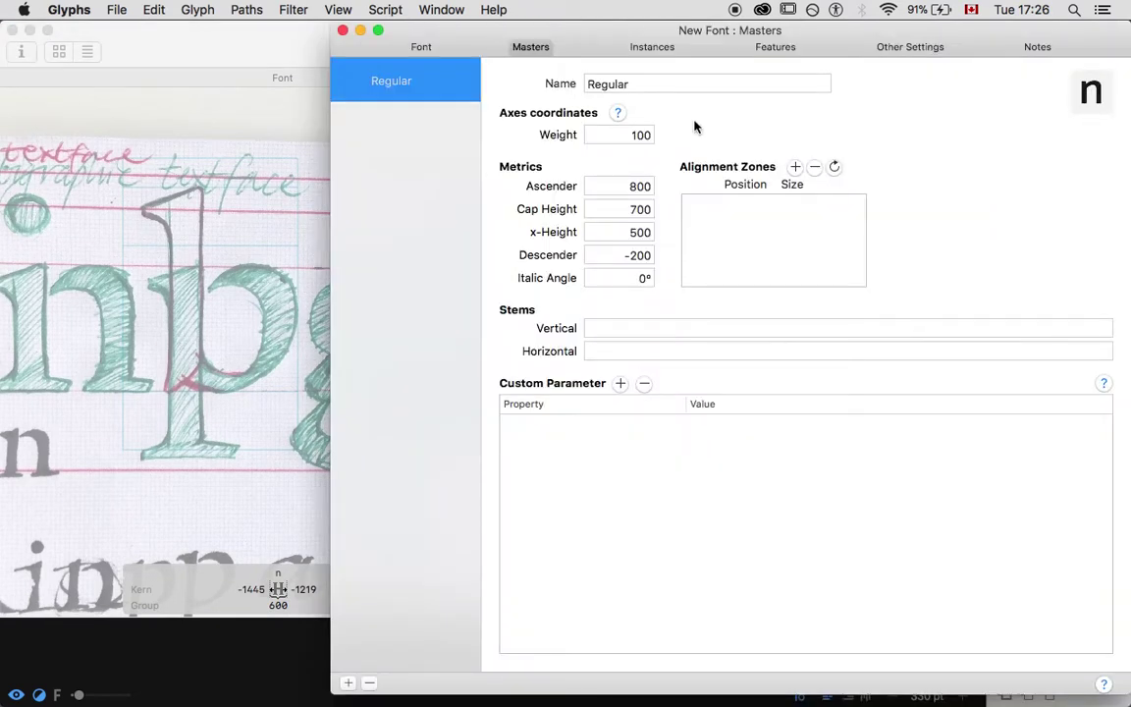
{"action": "left_click", "coordinate": [619, 187]}
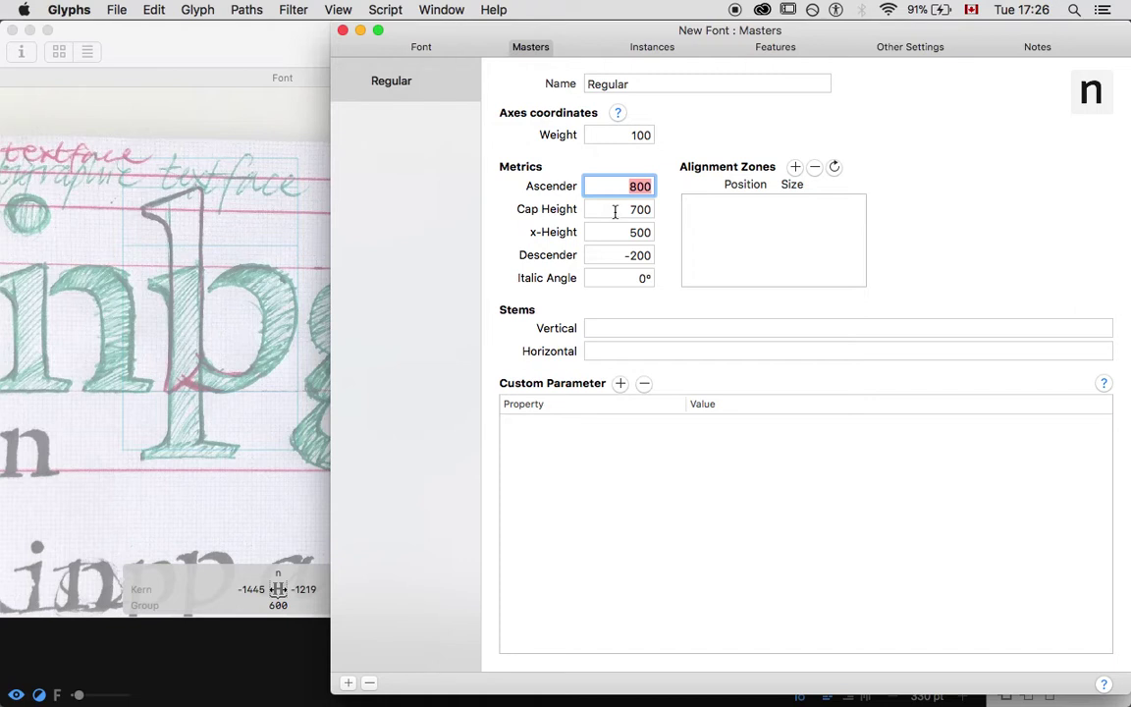
{"action": "left_click", "coordinate": [615, 210]}
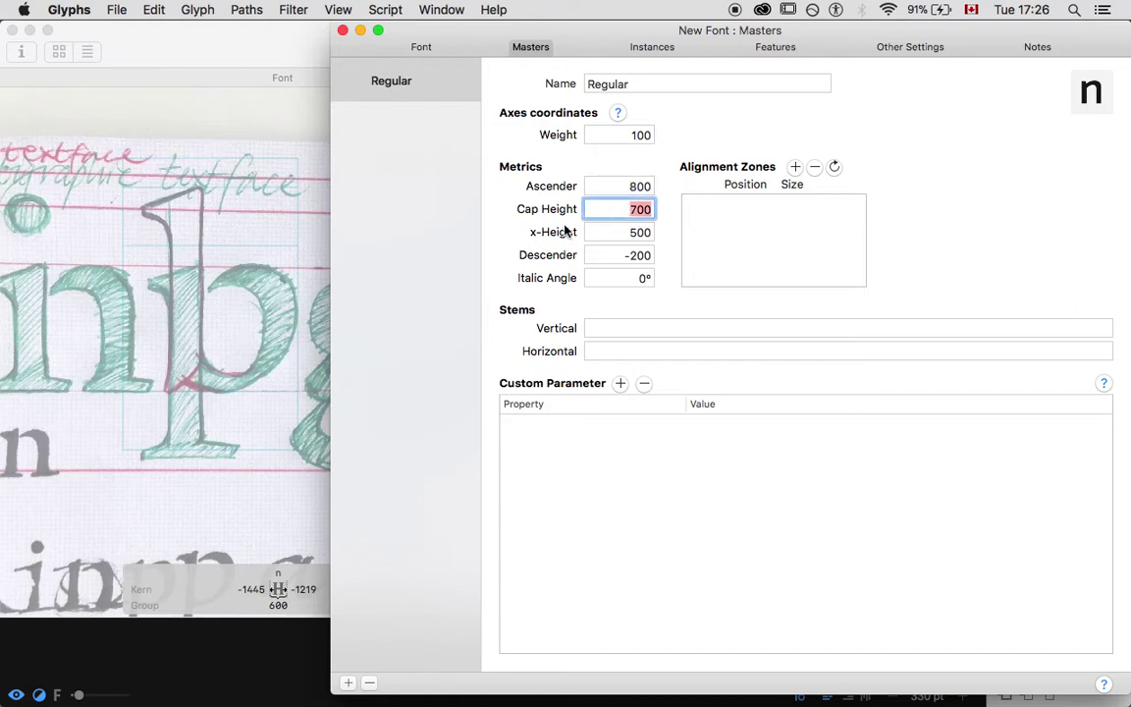
{"action": "left_click", "coordinate": [616, 233]}
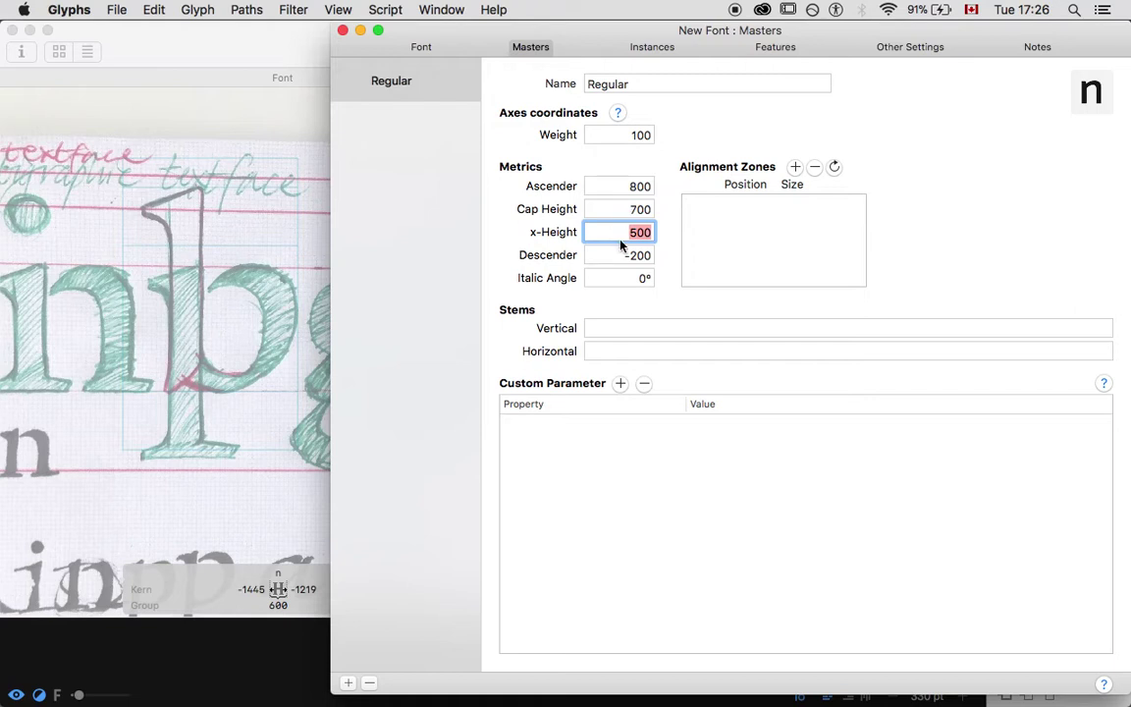
{"action": "left_click", "coordinate": [622, 257]}
{"action": "triple_click", "coordinate": [621, 256]}
Try 2048 units per Em for the font and restore the value to 1000
{"action": "left_click", "coordinate": [421, 47]}
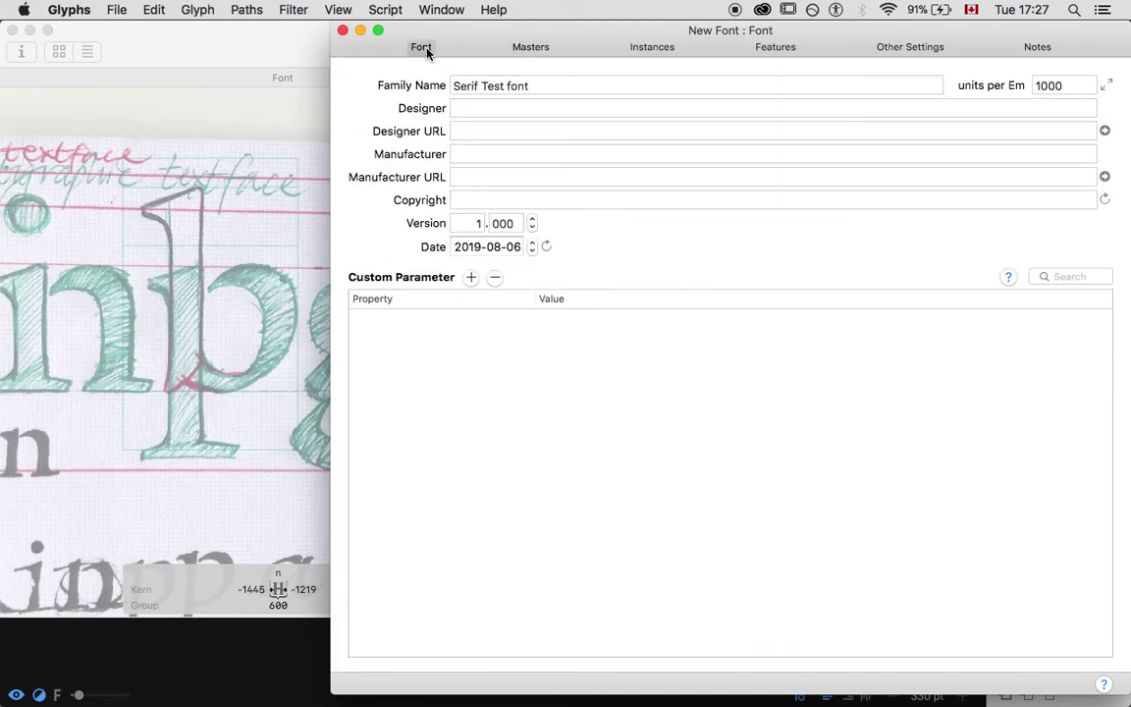
{"action": "double_click", "coordinate": [1073, 85]}
{"action": "type", "text": "2048"}
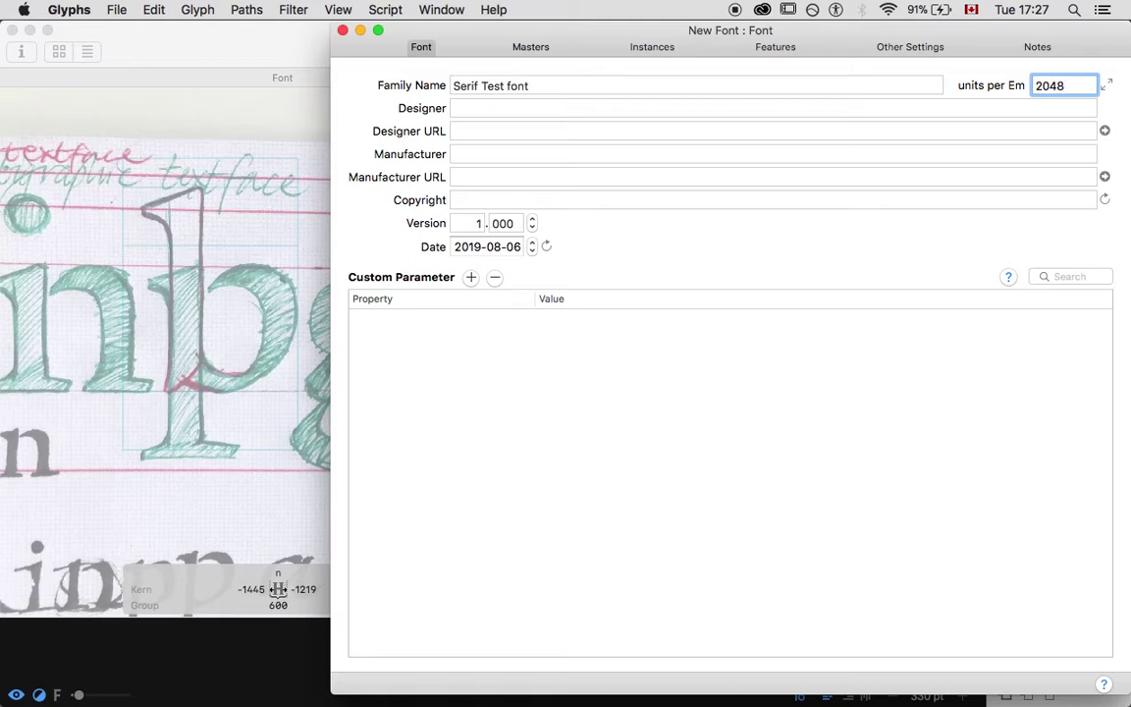
{"action": "key", "text": "BackSpace"}
{"action": "key", "text": "BackSpace"}
{"action": "key", "text": "BackSpace"}
{"action": "key", "text": "BackSpace"}
{"action": "type", "text": "1000"}
Measure the sketch's x-height vertically from the red baseline to the red x-height line across the p
{"action": "left_click", "coordinate": [523, 49]}
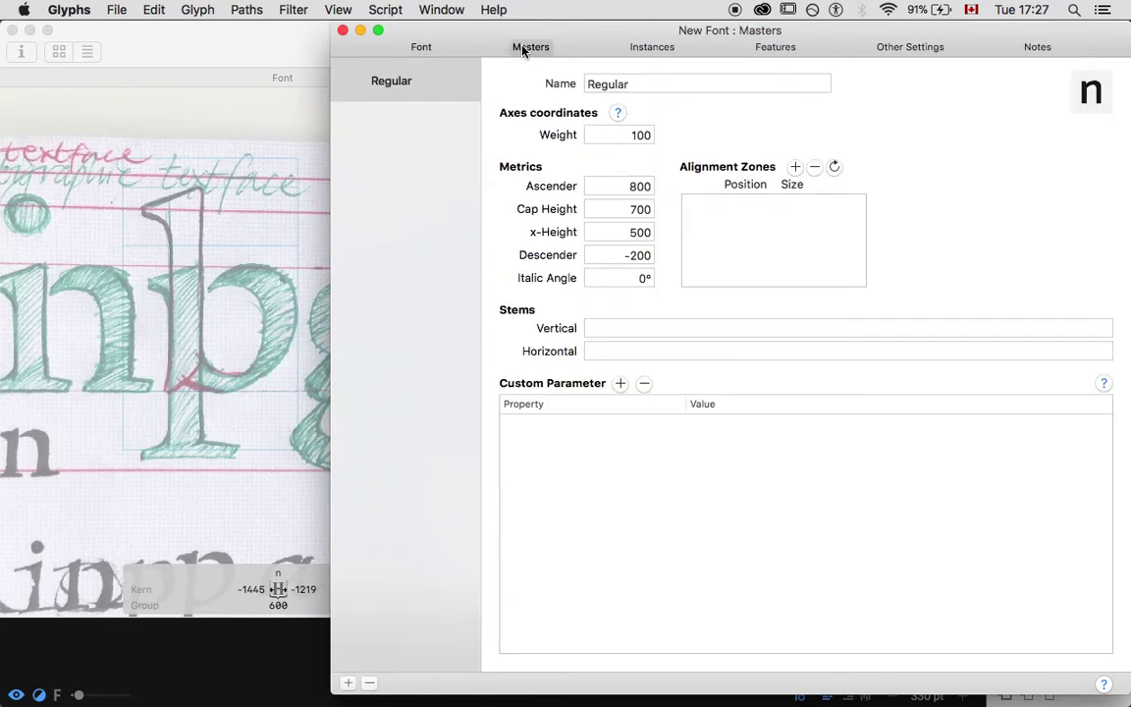
{"action": "left_click", "coordinate": [620, 232]}
{"action": "left_click", "coordinate": [212, 263]}
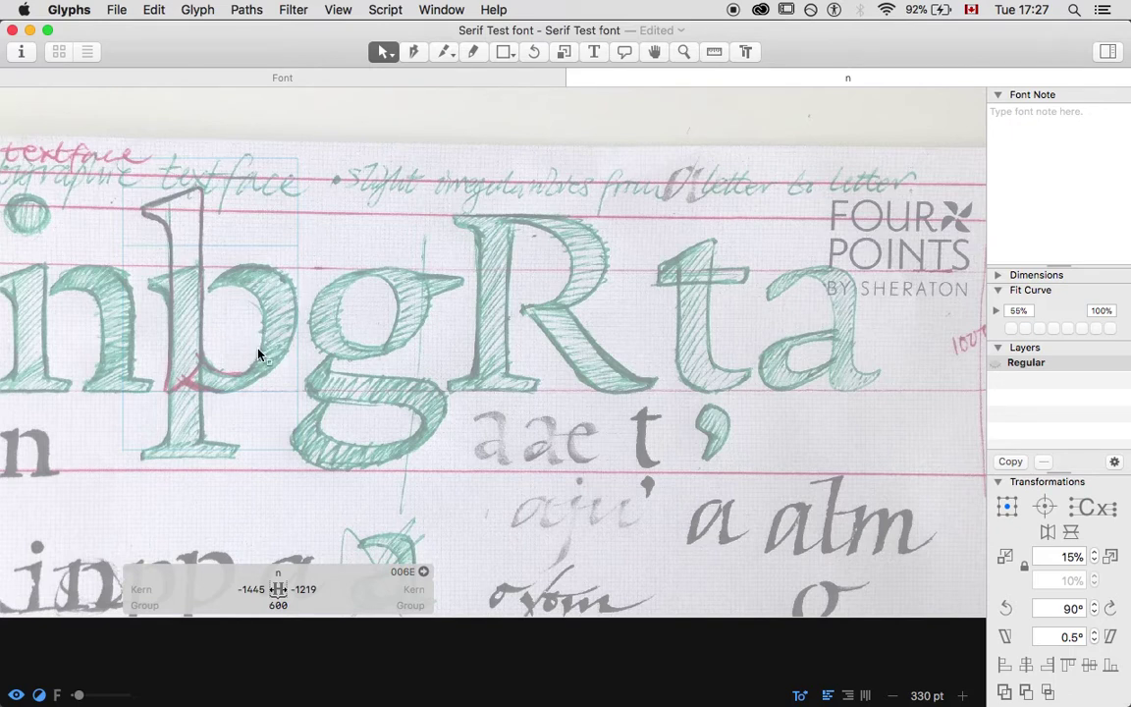
{"action": "scroll", "coordinate": [259, 355], "scroll_direction": "up", "scroll_amount": 5}
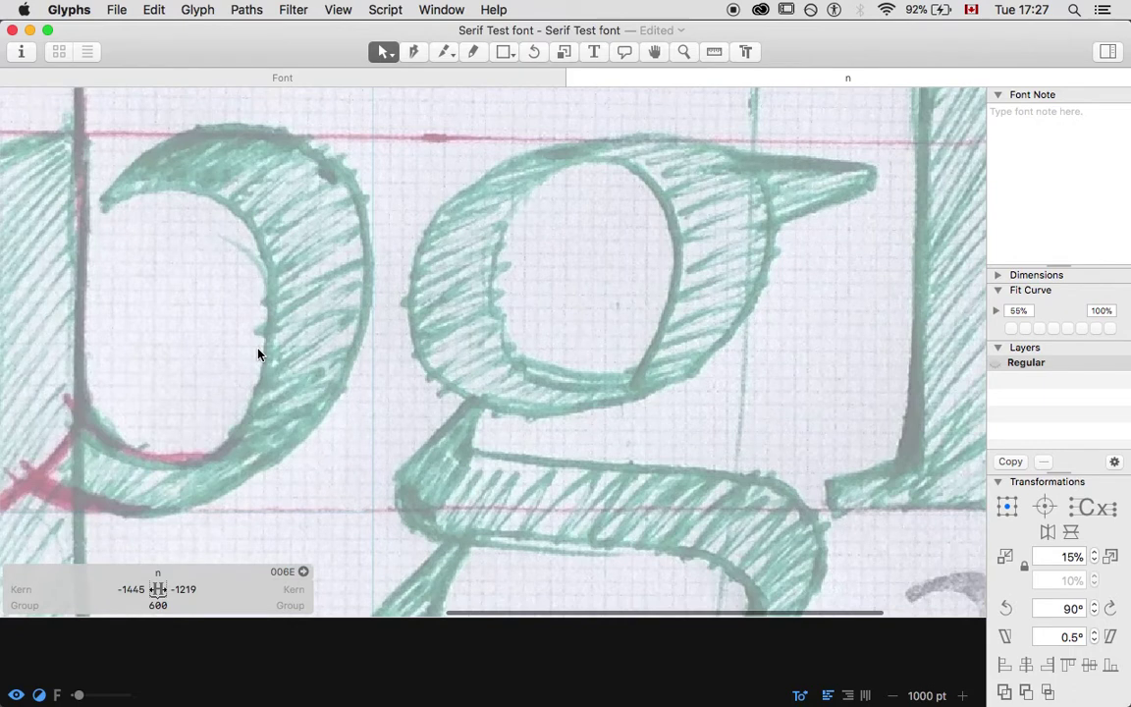
{"action": "scroll", "coordinate": [259, 356], "scroll_direction": "down", "scroll_amount": 2}
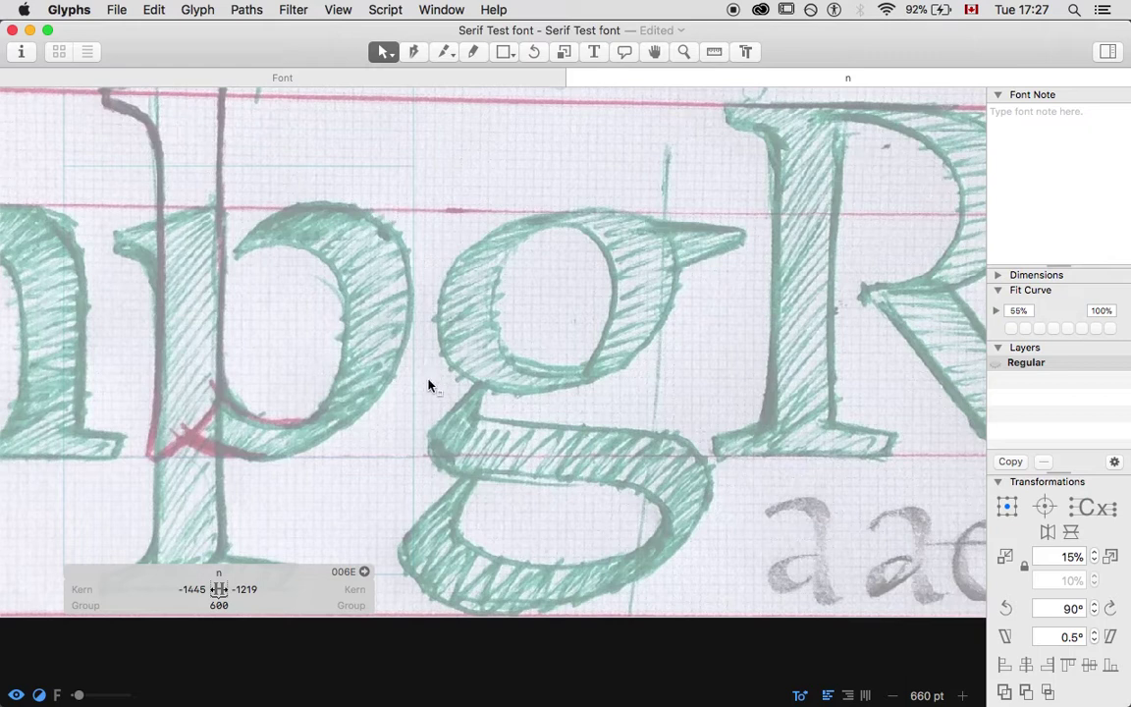
{"action": "left_click", "coordinate": [714, 53]}
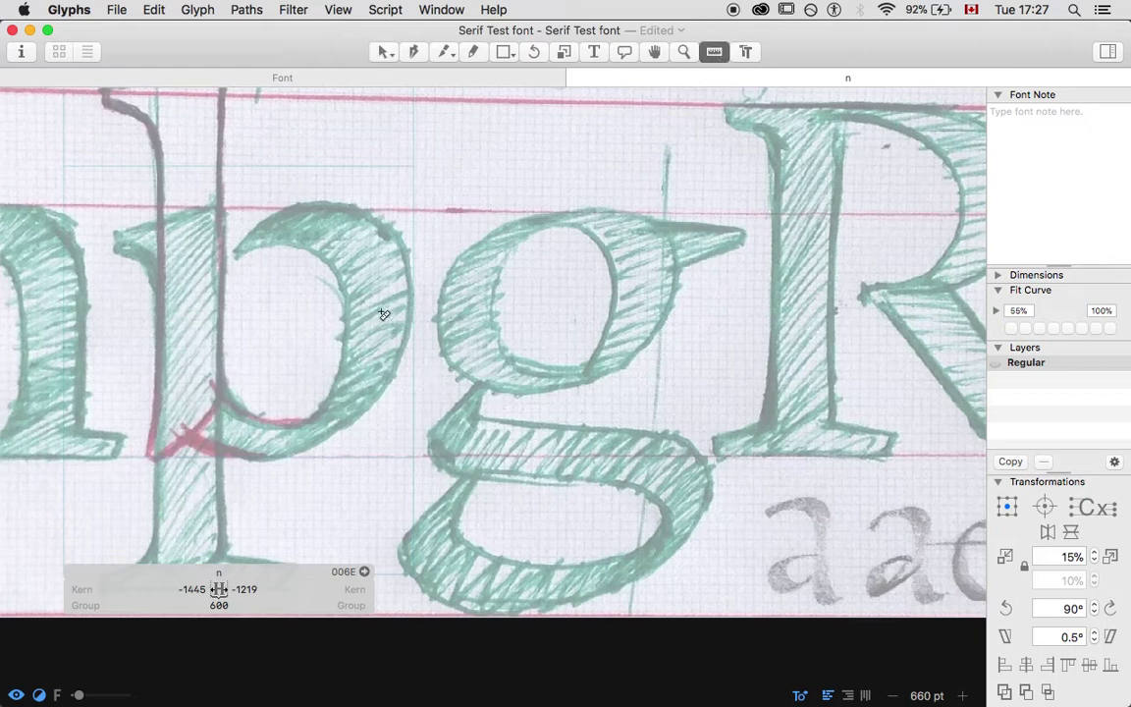
{"action": "left_click", "coordinate": [382, 51]}
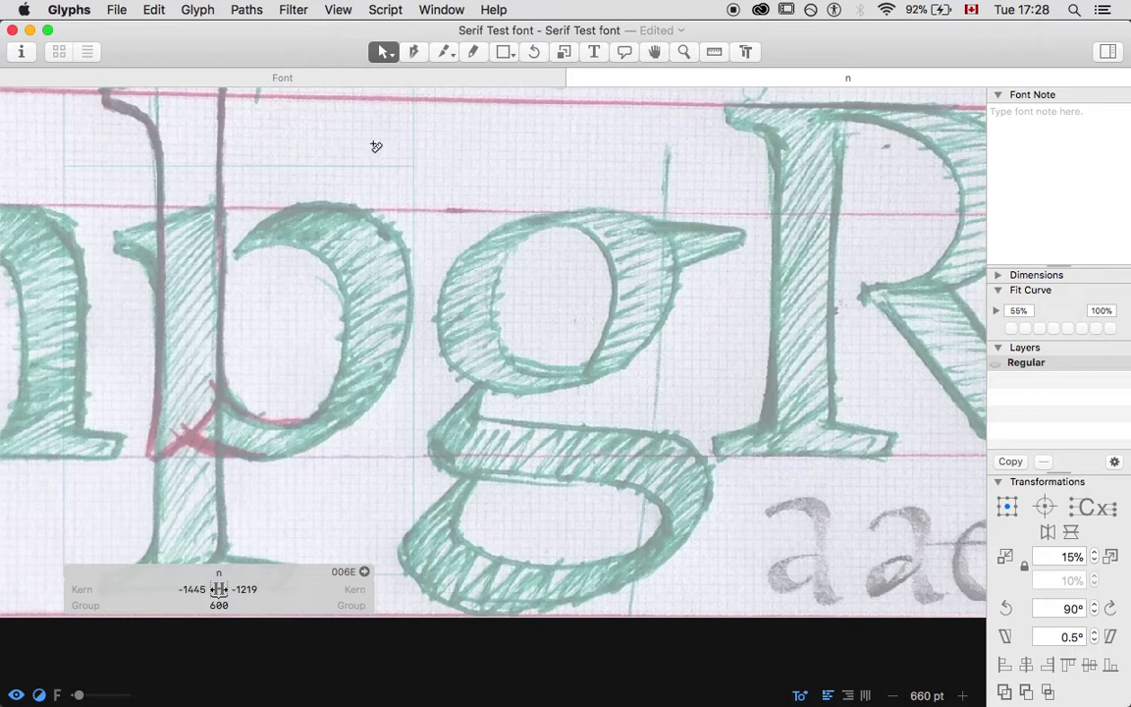
{"action": "left_click_drag", "start_coordinate": [376, 147], "coordinate": [248, 369]}
{"action": "left_click_drag", "start_coordinate": [266, 312], "coordinate": [277, 129]}
{"action": "scroll", "coordinate": [274, 319], "scroll_direction": "up", "scroll_amount": 3}
{"action": "scroll", "coordinate": [274, 318], "scroll_direction": "left", "scroll_amount": 1}
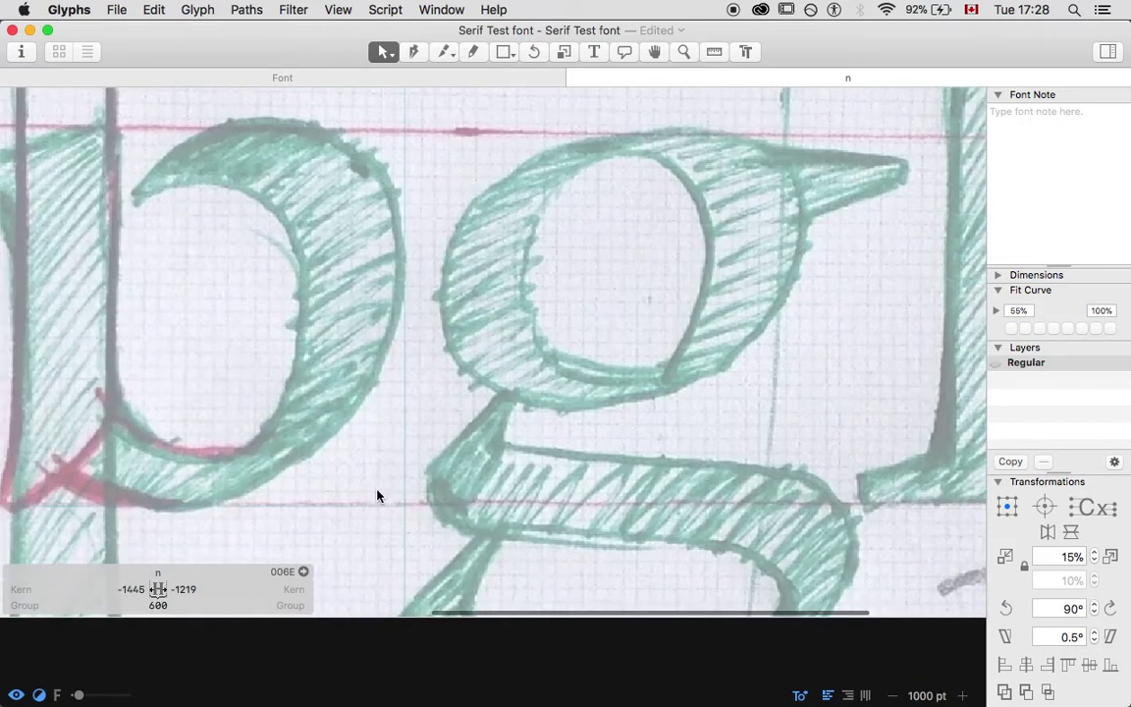
{"action": "left_click", "coordinate": [724, 51]}
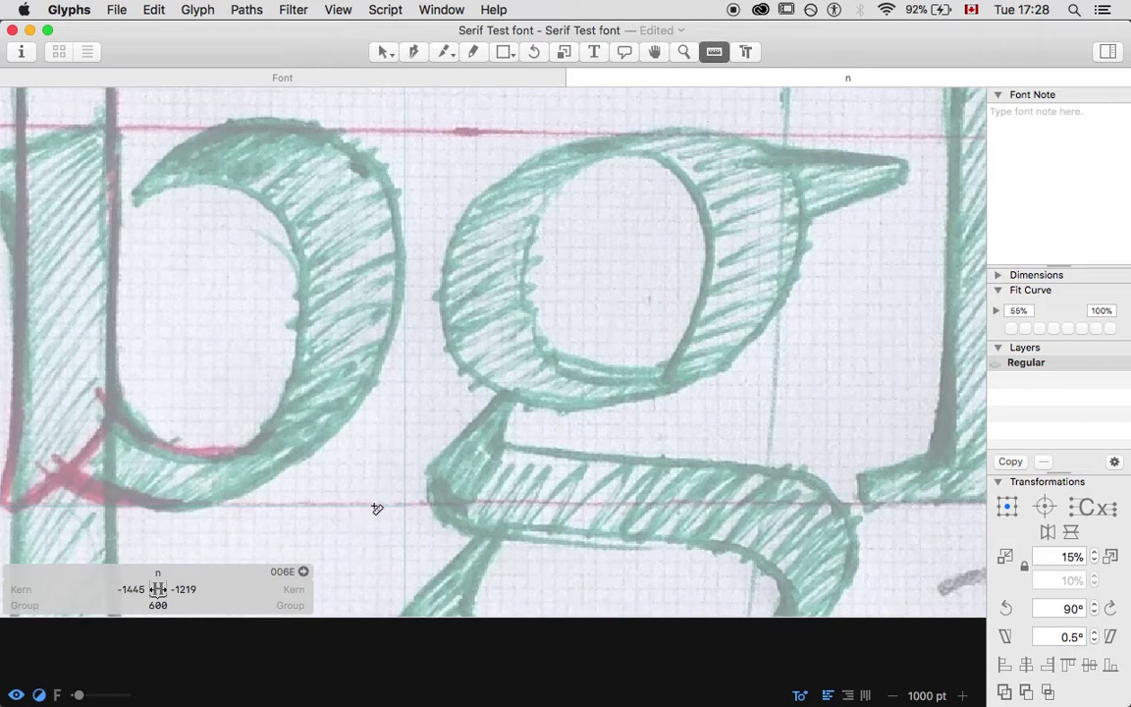
{"action": "left_click_drag", "start_coordinate": [376, 509], "coordinate": [391, 134]}
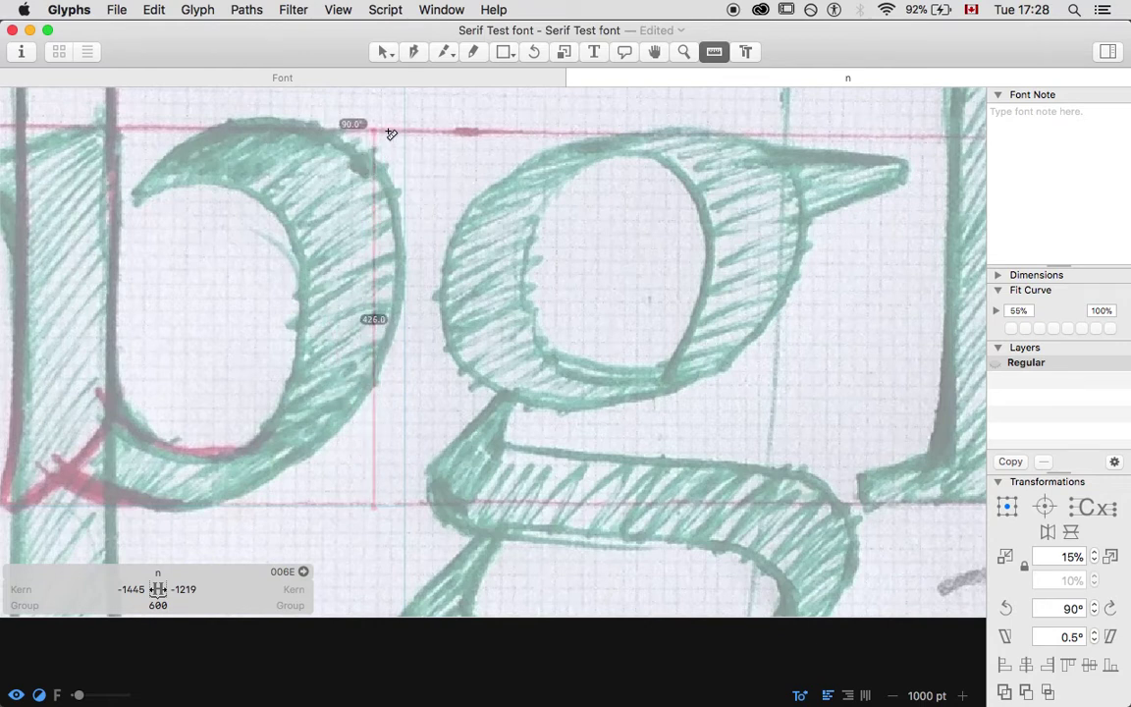
{"action": "left_click_drag", "start_coordinate": [391, 134], "coordinate": [391, 133]}
Examine how the sketch's ascenders and descenders sit against the n glyph's vertical metric lines
{"action": "key", "text": "super+minus"}
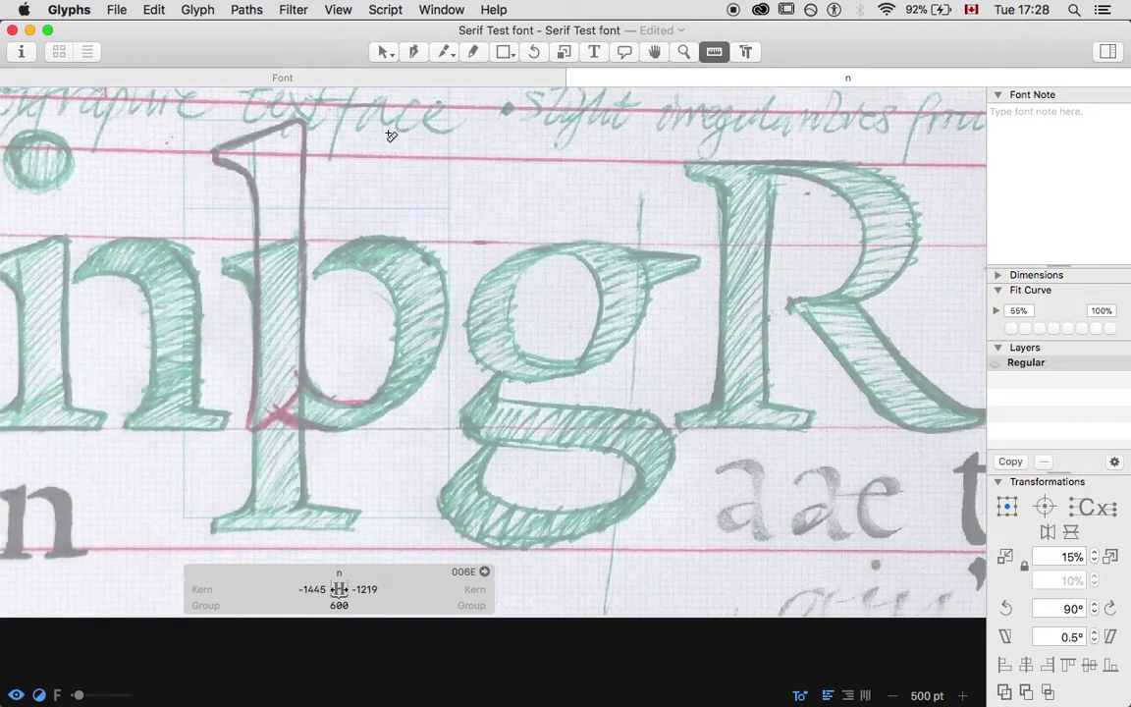
{"action": "scroll", "coordinate": [391, 136], "scroll_direction": "up", "scroll_amount": 1}
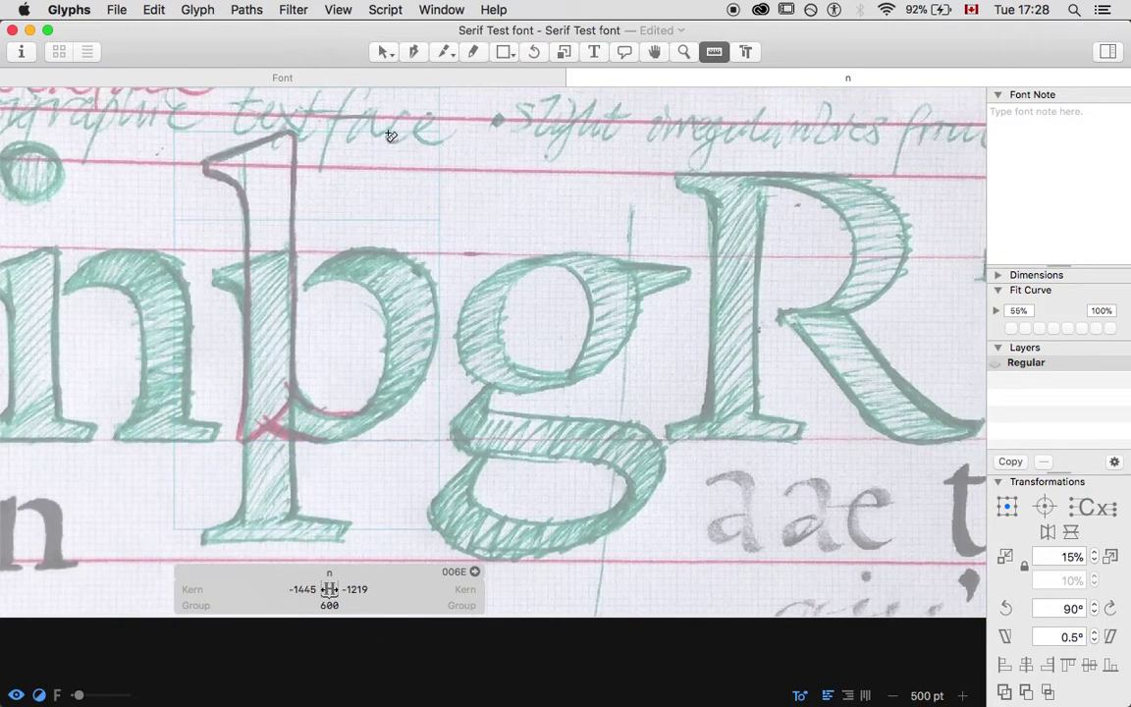
{"action": "key", "text": "super+minus"}
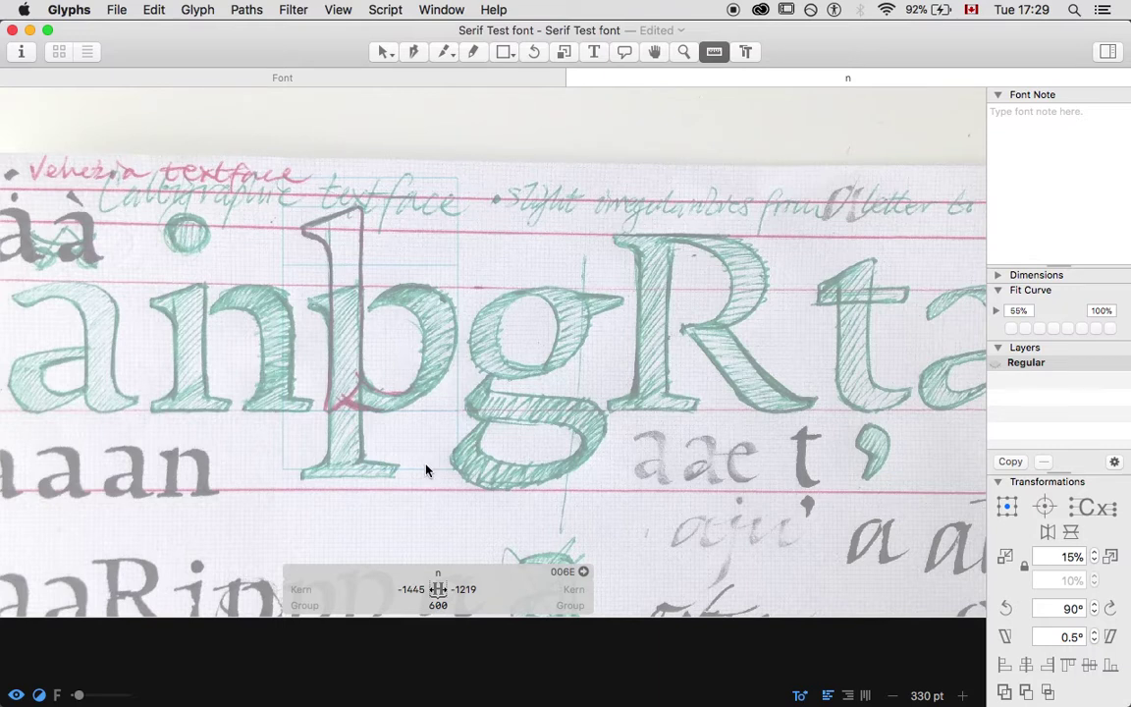
{"action": "scroll", "coordinate": [427, 471], "scroll_direction": "up", "scroll_amount": 3}
{"action": "scroll", "coordinate": [412, 543], "scroll_direction": "up", "scroll_amount": 1}
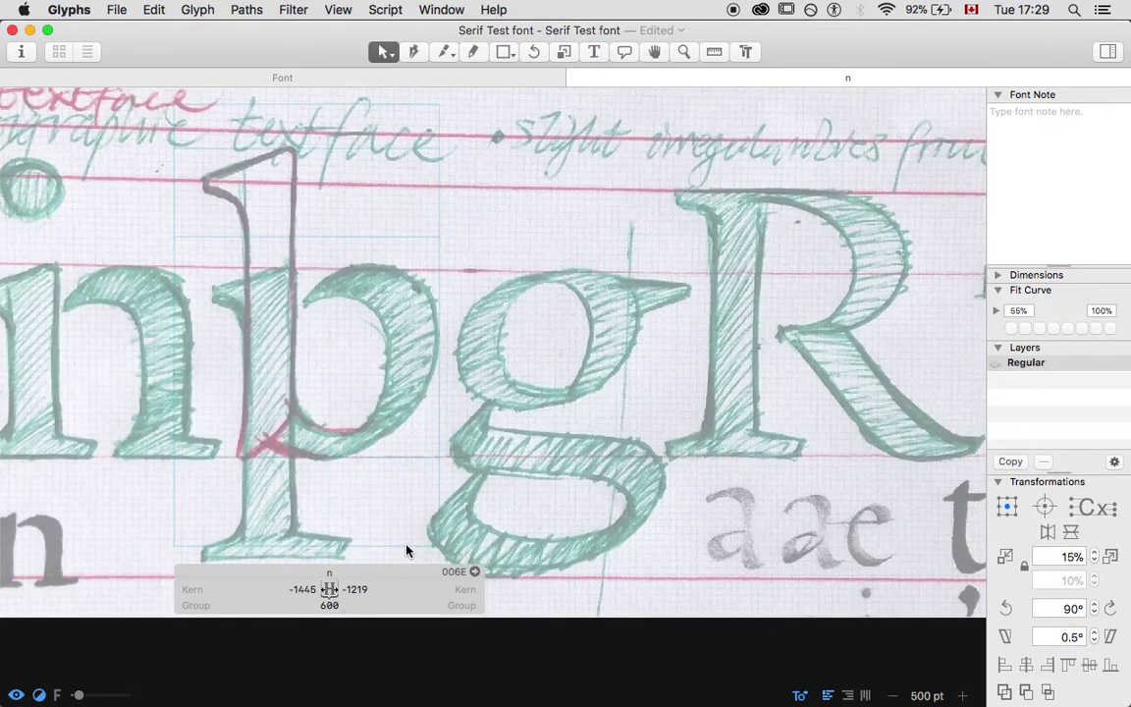
{"action": "left_click_drag", "start_coordinate": [407, 548], "coordinate": [377, 106]}
{"action": "key", "text": "super+minus"}
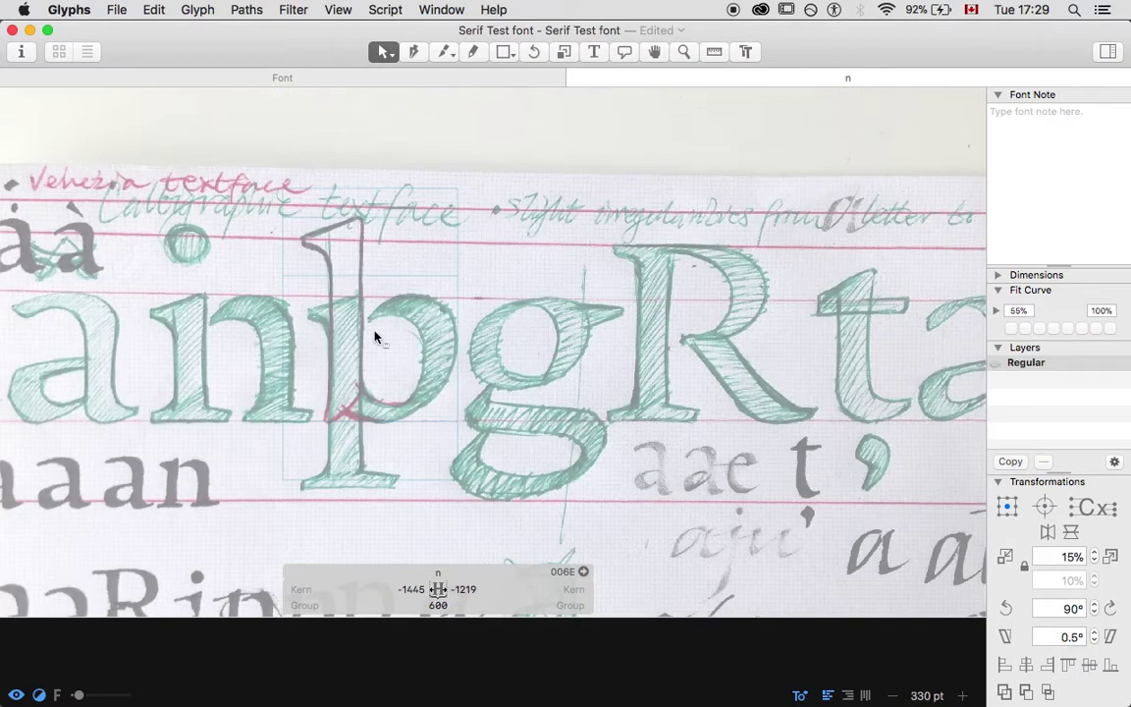
{"action": "key", "text": "super+plus"}
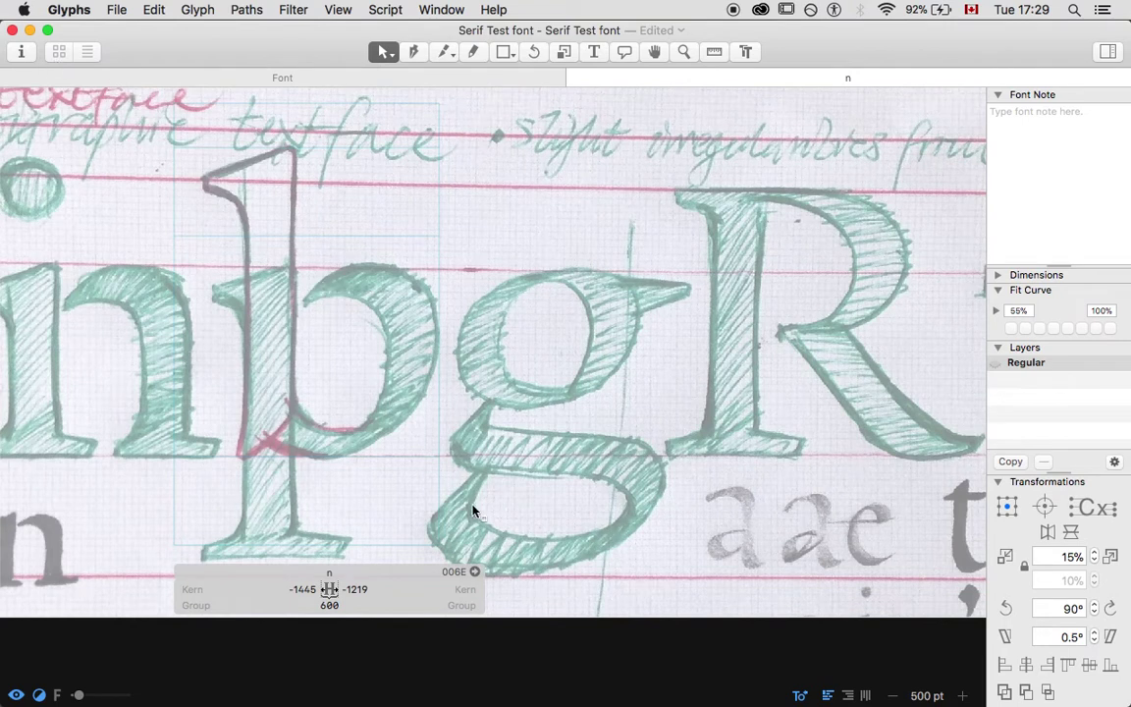
Set the Regular master's x-height to 426 and close the font info
{"action": "left_click", "coordinate": [22, 55]}
{"action": "type", "text": "426"}
{"action": "key", "text": "Tab"}
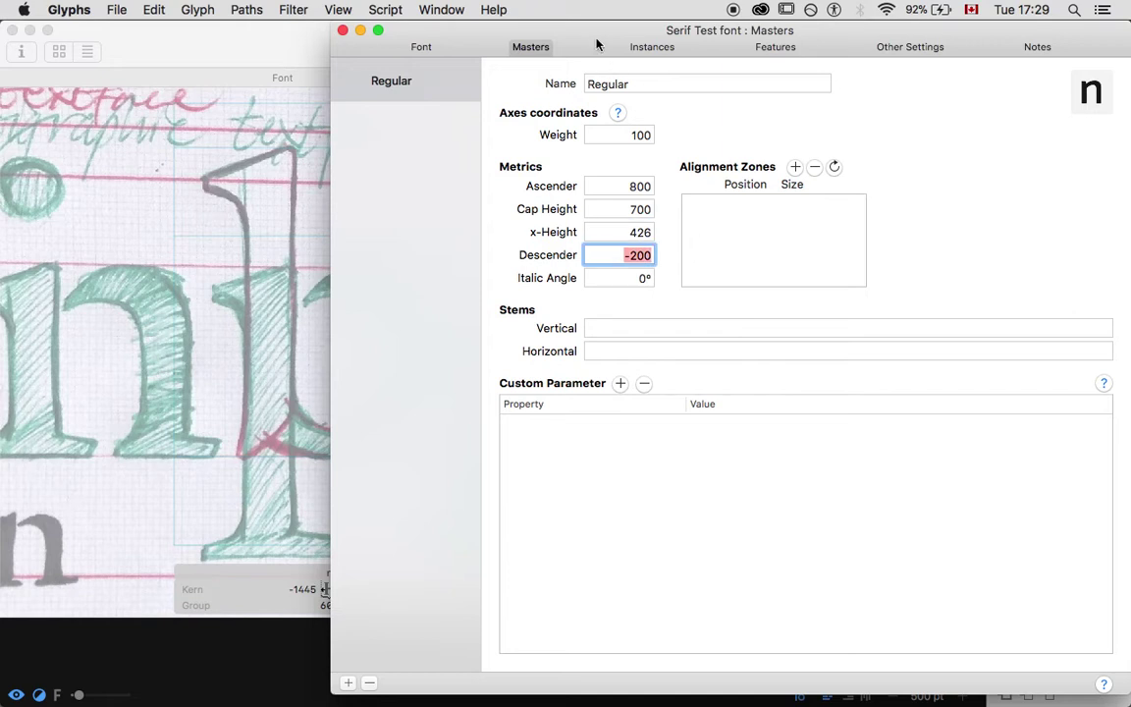
{"action": "left_click_drag", "start_coordinate": [596, 37], "coordinate": [738, 28]}
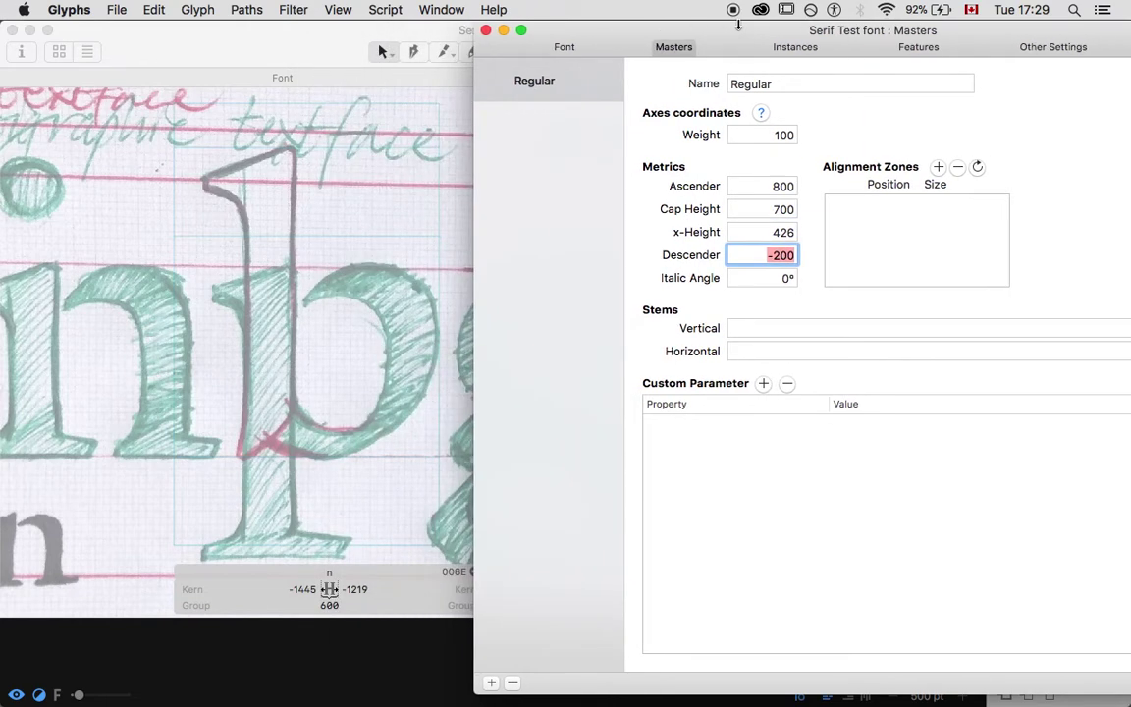
{"action": "left_click", "coordinate": [485, 33]}
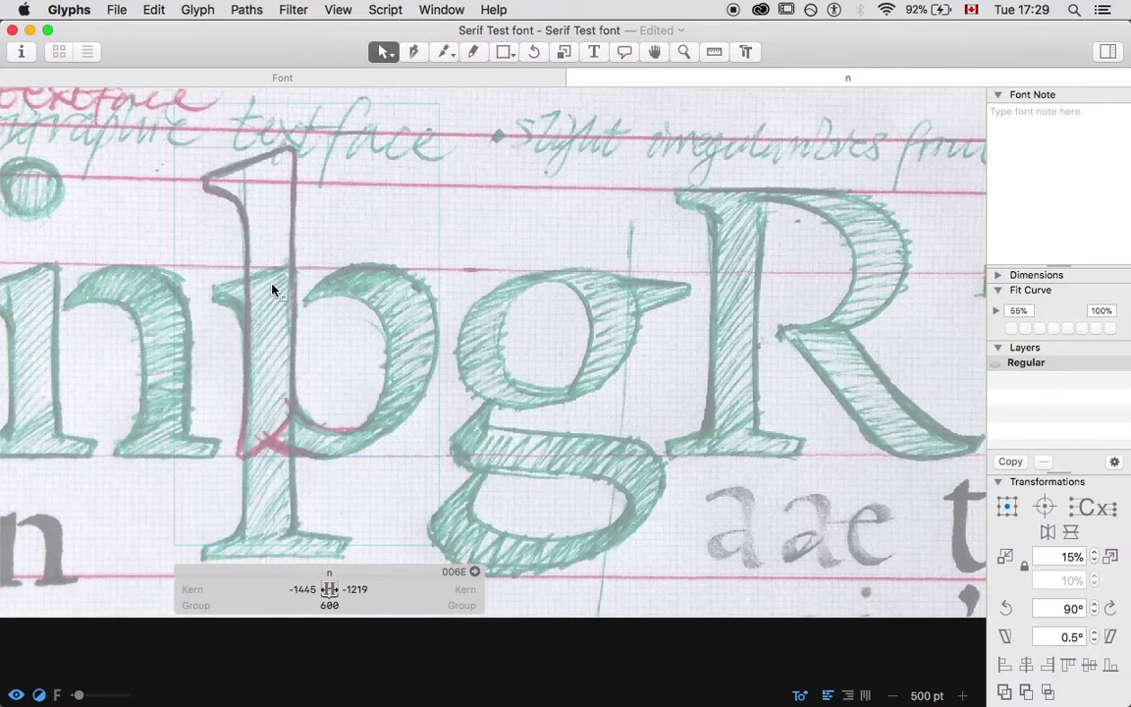
Set the Regular master's x-height to 430 and close the font info
{"action": "left_click", "coordinate": [22, 52]}
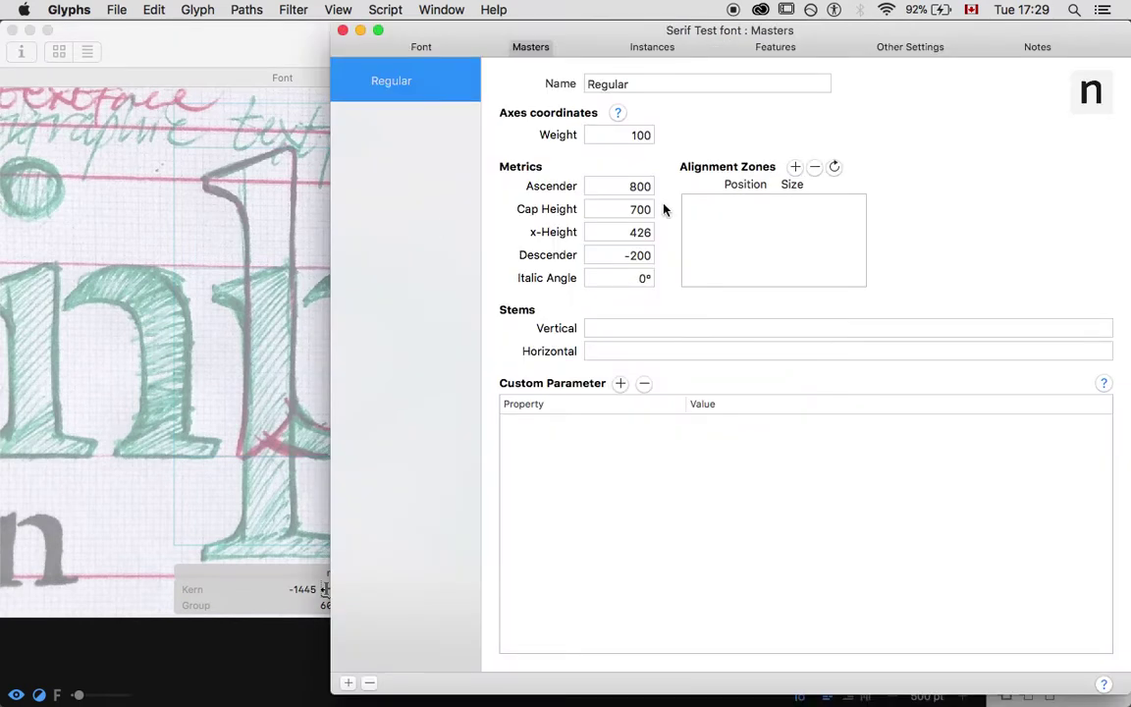
{"action": "left_click", "coordinate": [650, 231]}
{"action": "key", "text": "BackSpace"}
{"action": "key", "text": "BackSpace"}
{"action": "type", "text": "30"}
{"action": "key", "text": "Tab"}
{"action": "key", "text": "super+w"}
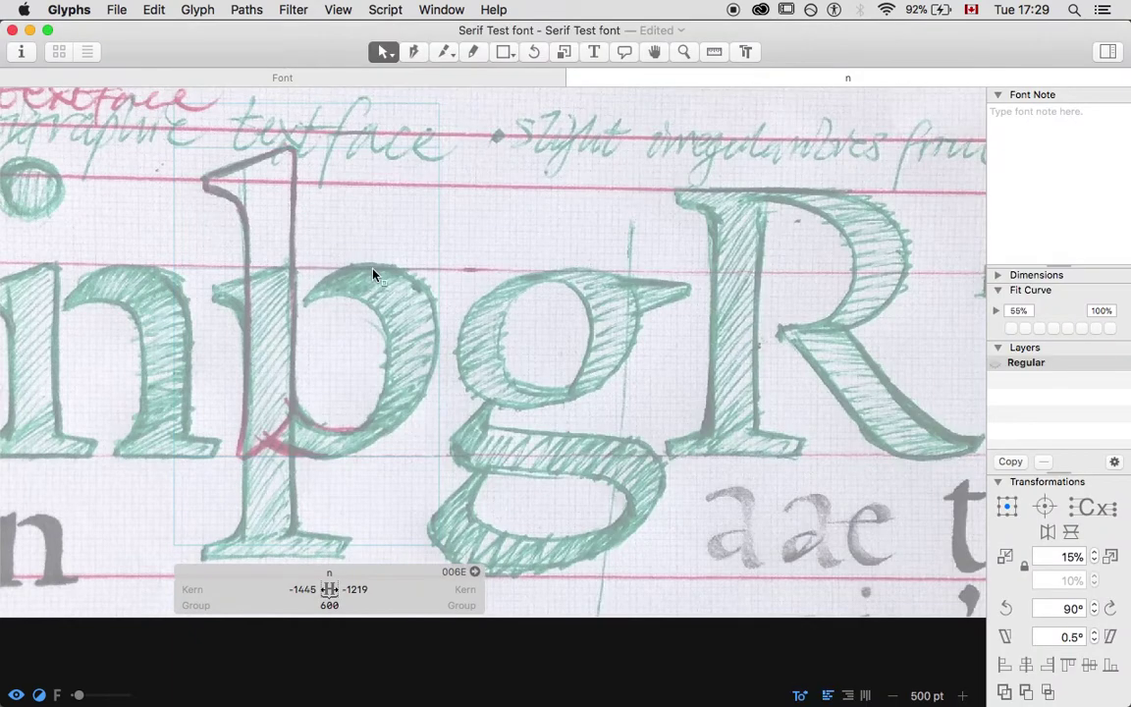
Set the Regular master's cap height to 620 and return to the n glyph
{"action": "scroll", "coordinate": [341, 250], "scroll_direction": "right", "scroll_amount": 5}
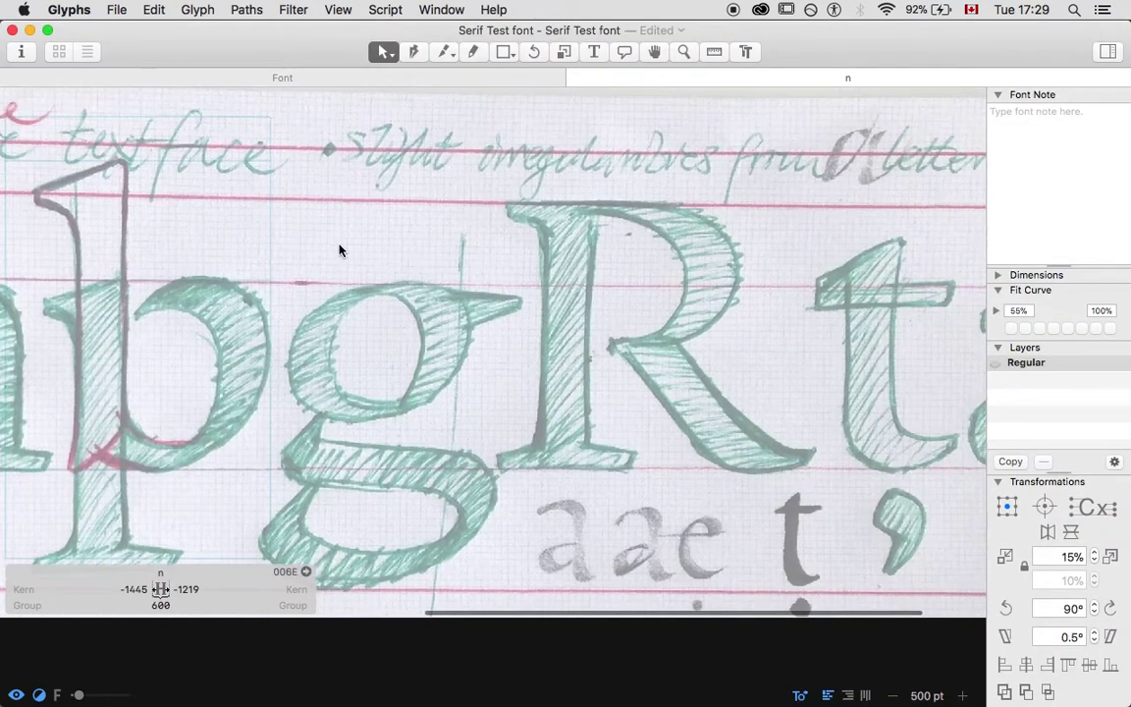
{"action": "scroll", "coordinate": [444, 251], "scroll_direction": "left", "scroll_amount": 2}
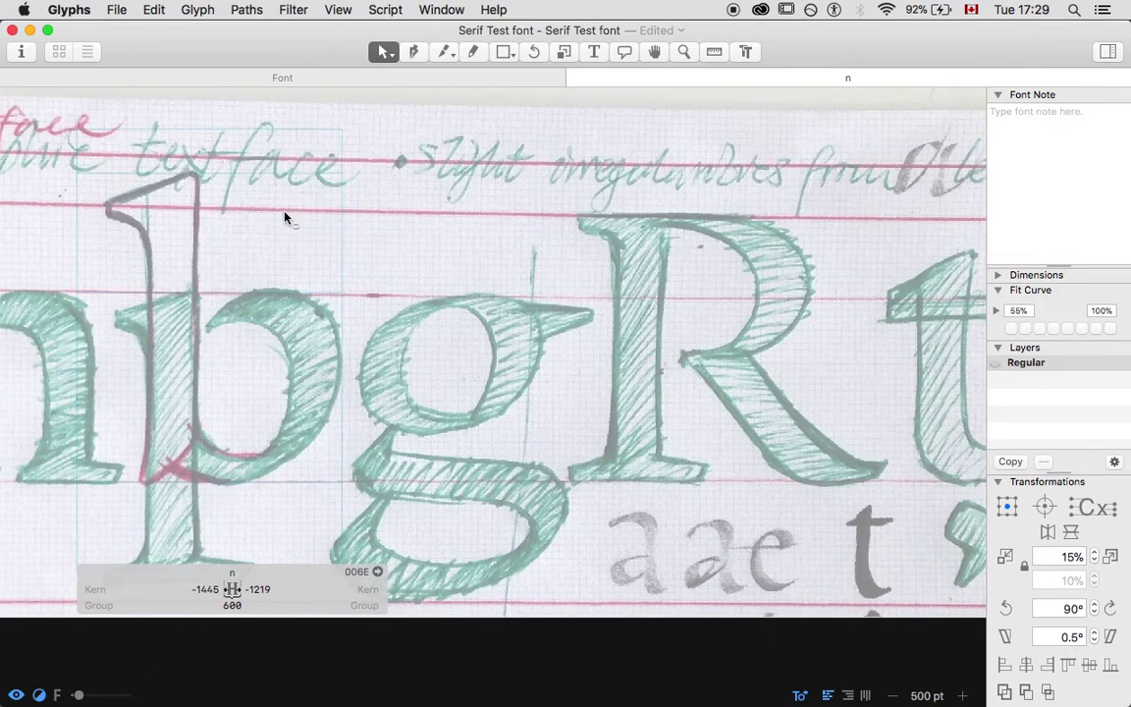
{"action": "left_click", "coordinate": [328, 486]}
{"action": "left_click", "coordinate": [21, 51]}
{"action": "left_click", "coordinate": [614, 212]}
{"action": "type", "text": "620"}
{"action": "key", "text": "Tab"}
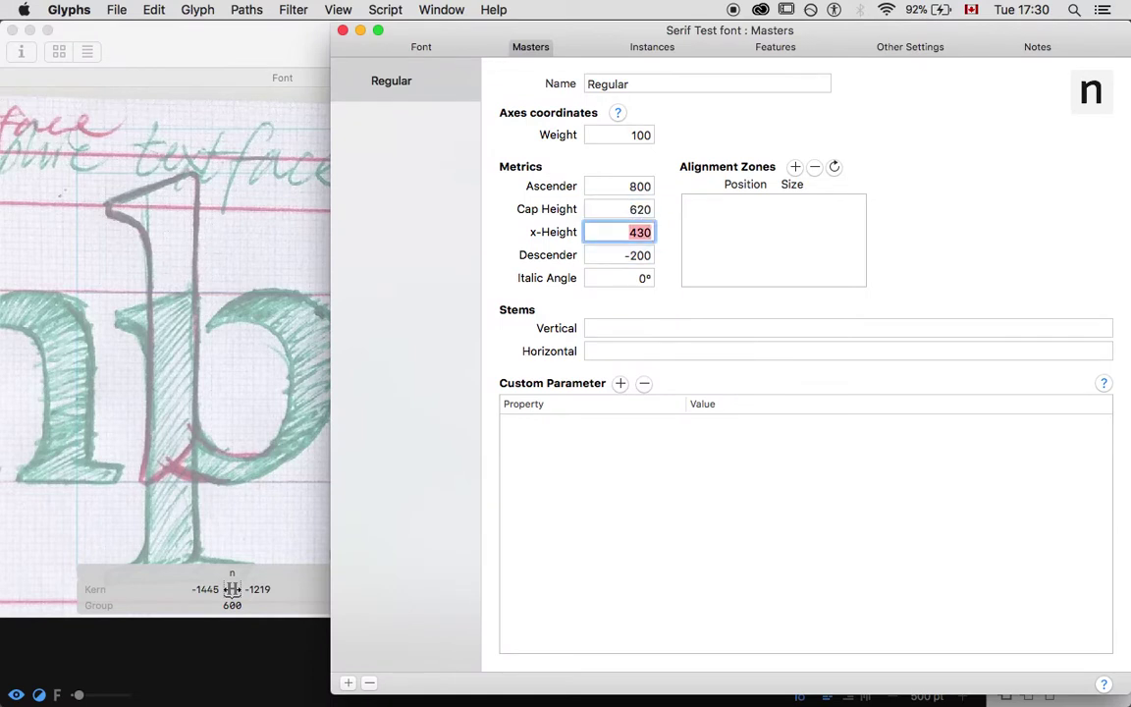
{"action": "left_click", "coordinate": [219, 252]}
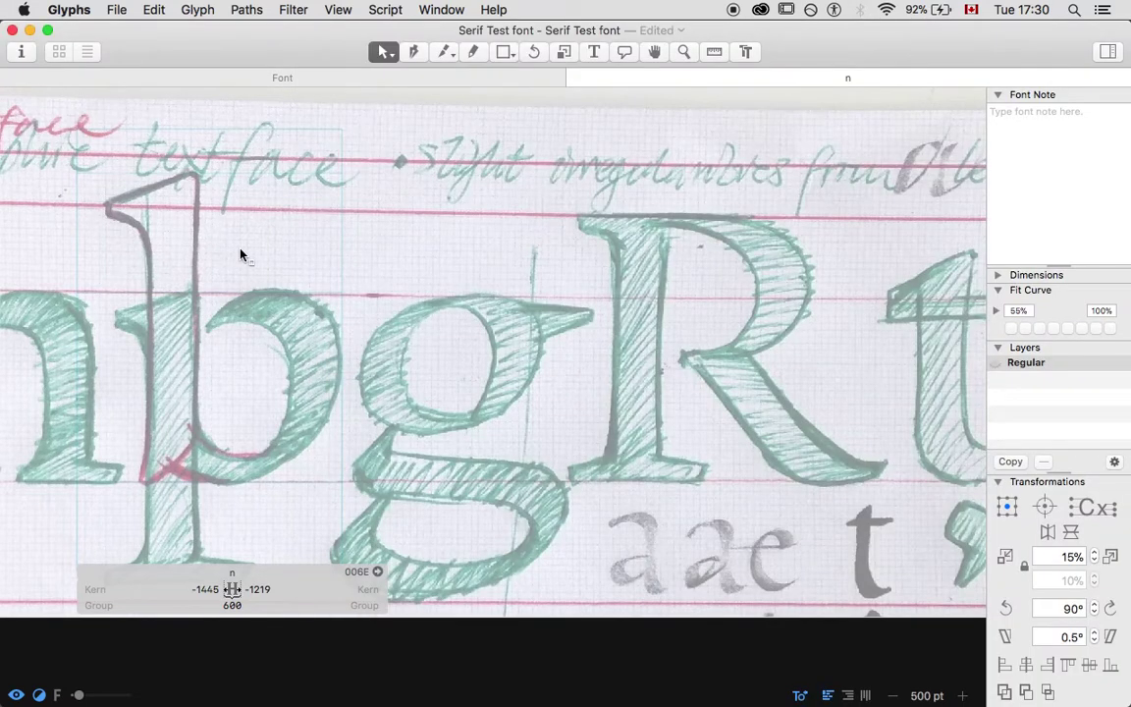
Unlock the sketch image and move it left to about X -2285, bringing the R over the n glyph's frame
{"action": "scroll", "coordinate": [241, 255], "scroll_direction": "left", "scroll_amount": 2}
{"action": "scroll", "coordinate": [240, 255], "scroll_direction": "left", "scroll_amount": 2}
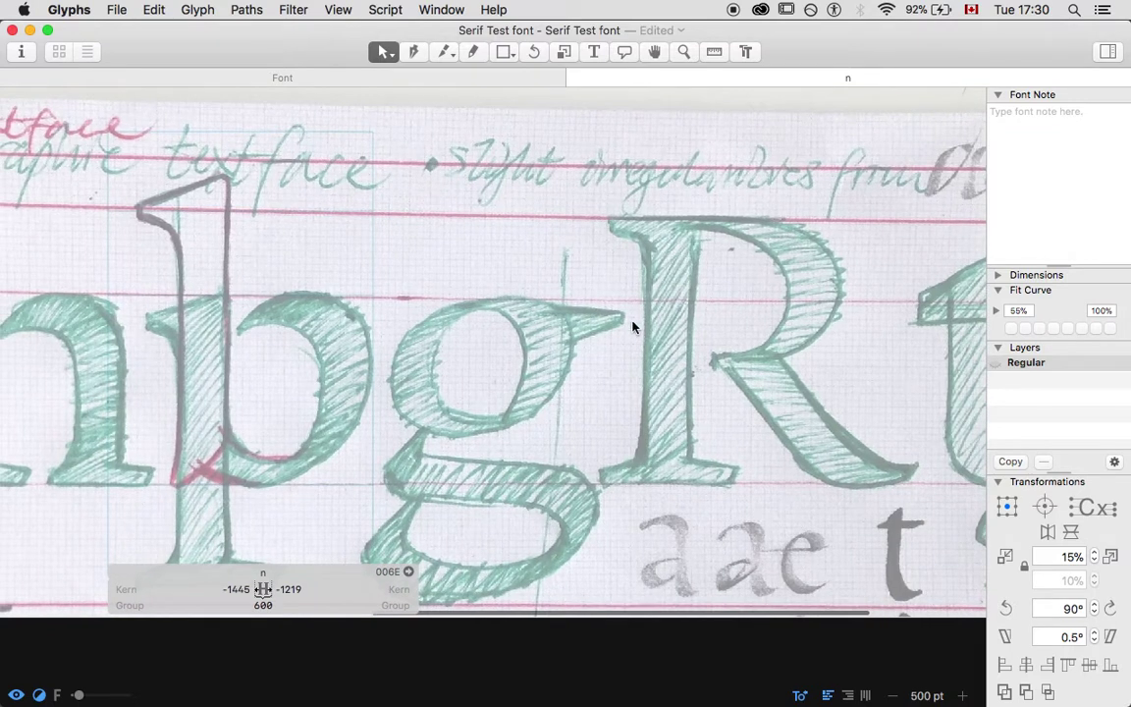
{"action": "right_click", "coordinate": [303, 220]}
{"action": "left_click", "coordinate": [324, 226]}
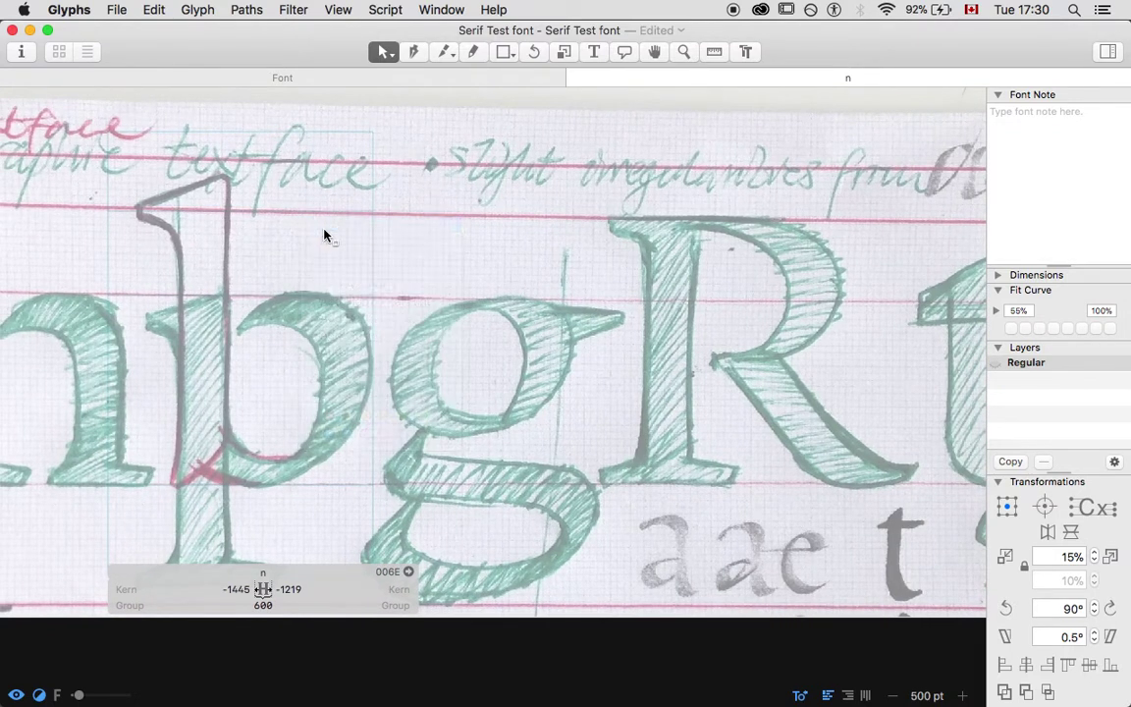
{"action": "mouse_move", "coordinate": [546, 260]}
{"action": "left_mouse_down"}
{"action": "mouse_move", "coordinate": [230, 233]}
{"action": "mouse_move", "coordinate": [188, 259]}
{"action": "left_mouse_up"}
{"action": "mouse_move", "coordinate": [306, 243]}
{"action": "left_mouse_down"}
{"action": "mouse_move", "coordinate": [300, 226]}
{"action": "mouse_move", "coordinate": [292, 234]}
{"action": "left_mouse_up"}
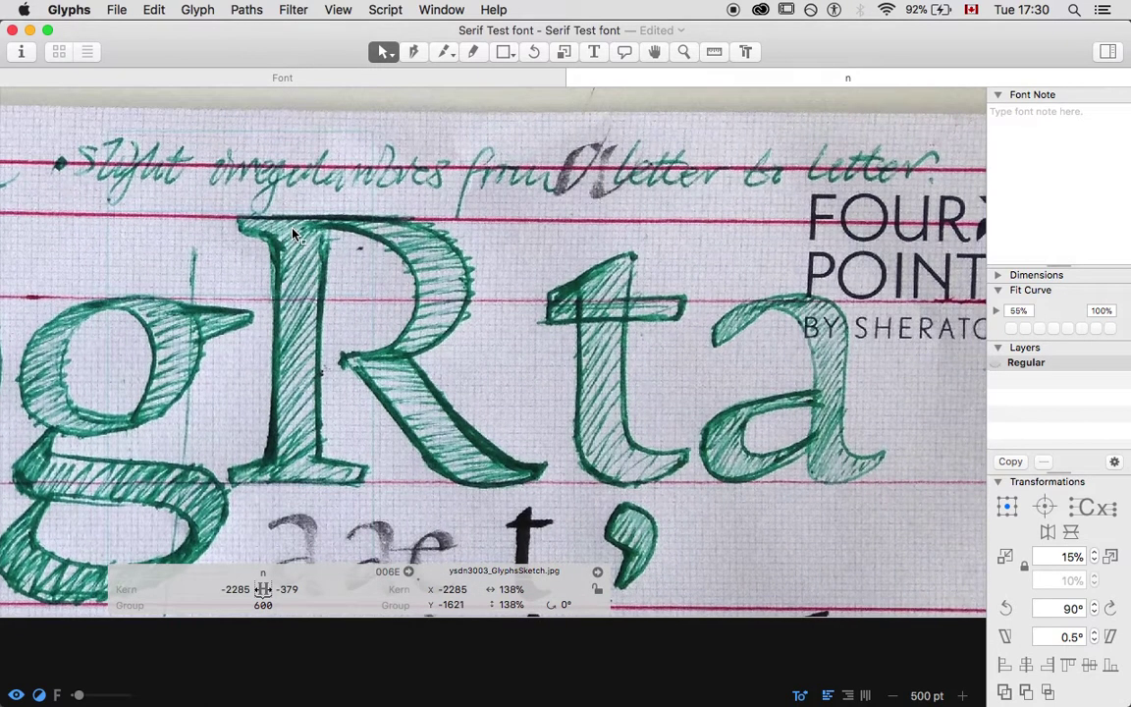
Nudge the sketch image further left to X -2525 so the R's stem and bowl lie within the n glyph's width
{"action": "key", "text": "shift+Left"}
{"action": "key", "text": "shift+Left"}
{"action": "key", "text": "shift+Left"}
{"action": "key", "text": "shift+Left"}
{"action": "key", "text": "shift+Left"}
{"action": "key", "text": "shift+Left"}
{"action": "key", "text": "shift+Left"}
{"action": "key", "text": "shift+Left"}
{"action": "key", "text": "shift+Left"}
{"action": "key", "text": "shift+Left"}
{"action": "key", "text": "shift+Left"}
{"action": "key", "text": "shift+Left"}
{"action": "key", "text": "shift+Left"}
{"action": "key", "text": "shift+Left"}
{"action": "key", "text": "shift+Left"}
{"action": "key", "text": "shift+Left"}
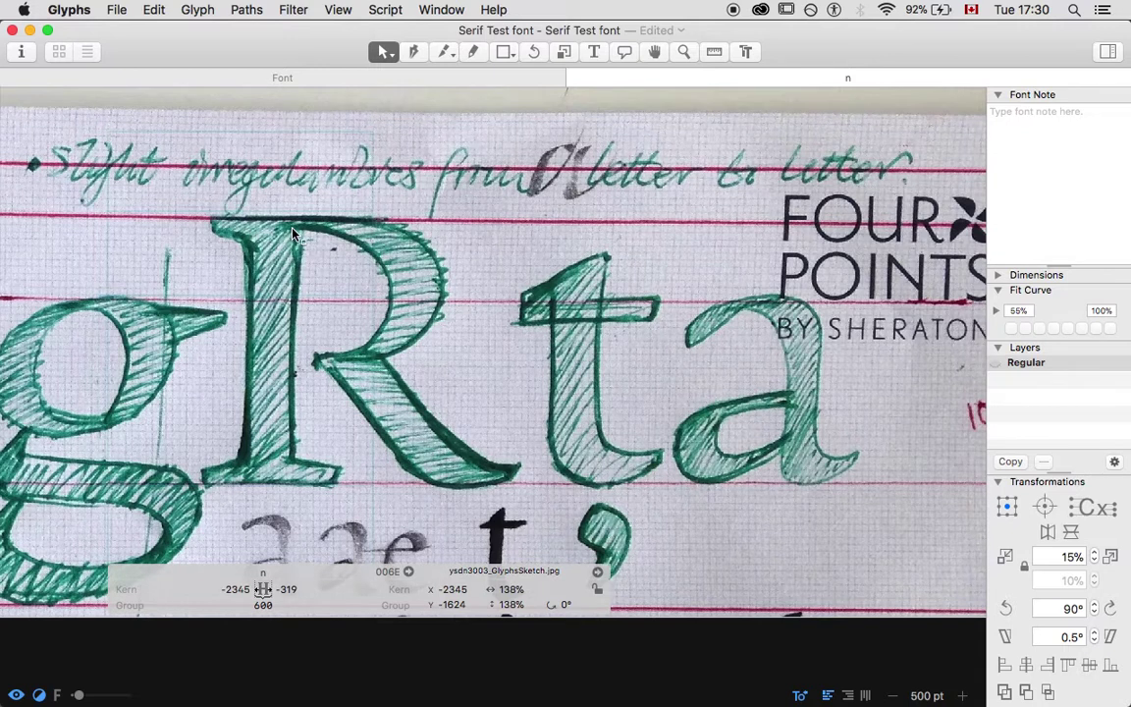
{"action": "key", "text": "shift+Left"}
{"action": "key", "text": "shift+Left"}
{"action": "key", "text": "shift+Left"}
{"action": "key", "text": "shift+Left"}
{"action": "key", "text": "shift+Left"}
{"action": "key", "text": "shift+Left"}
{"action": "key", "text": "shift+Left"}
{"action": "key", "text": "shift+Left"}
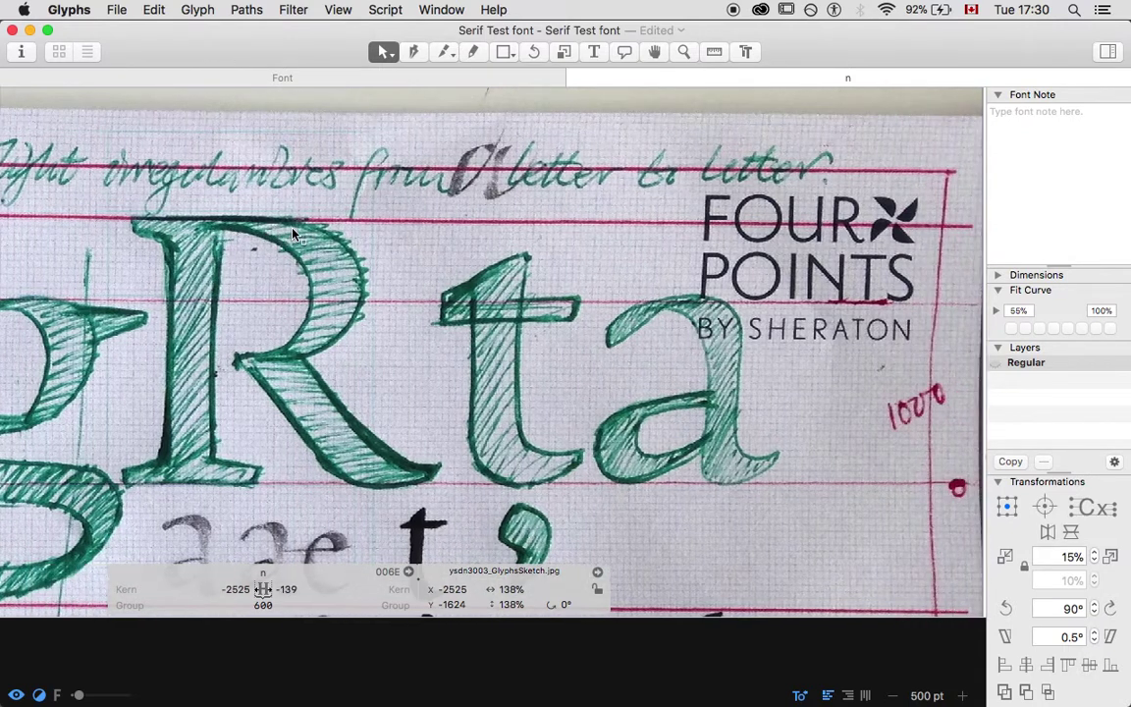
Set the Regular master's x-height to 420 and close the font info
{"action": "left_click", "coordinate": [21, 51]}
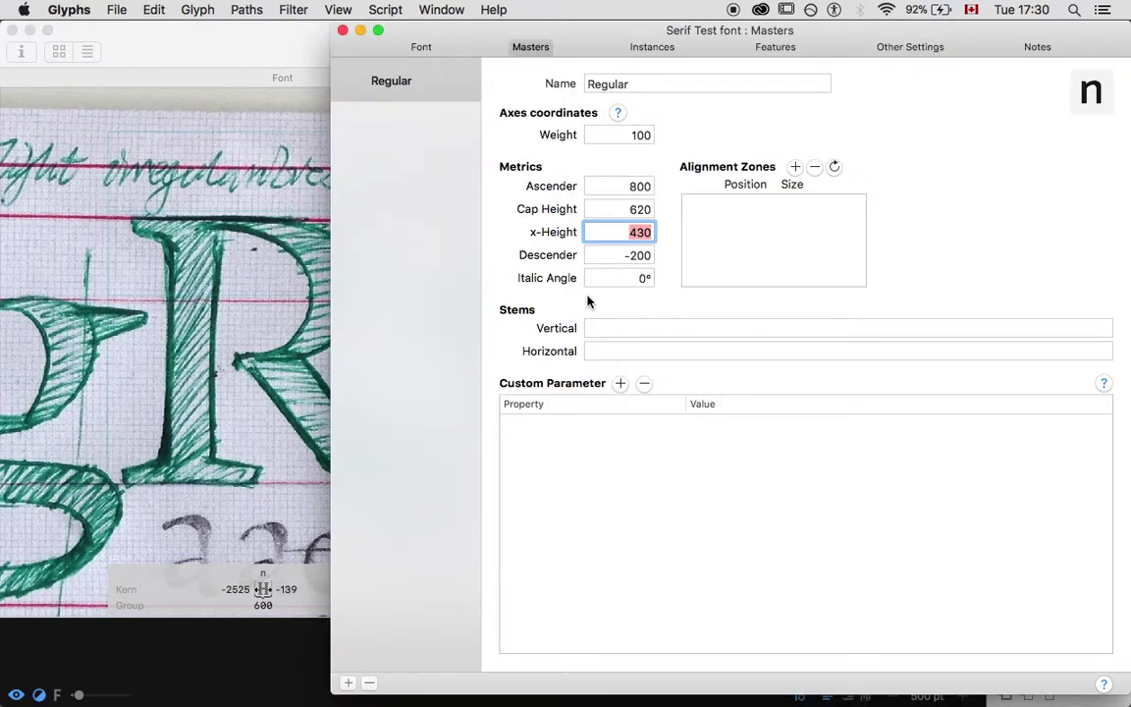
{"action": "type", "text": "420"}
{"action": "key", "text": "Tab"}
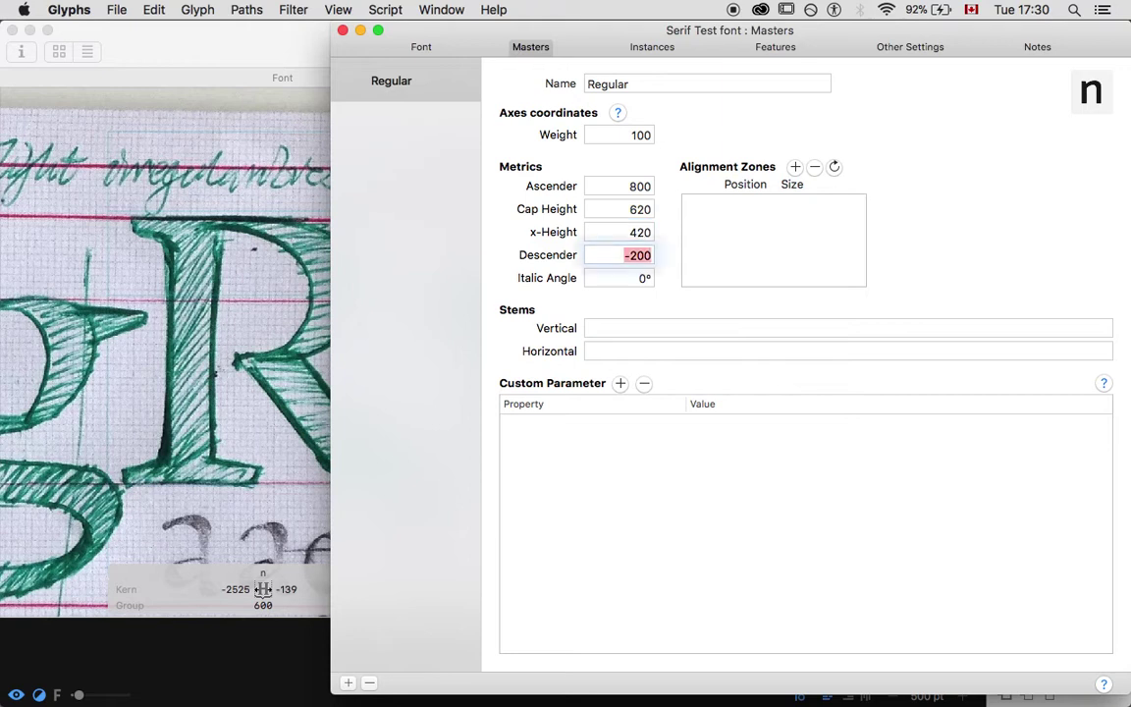
{"action": "left_click", "coordinate": [343, 30]}
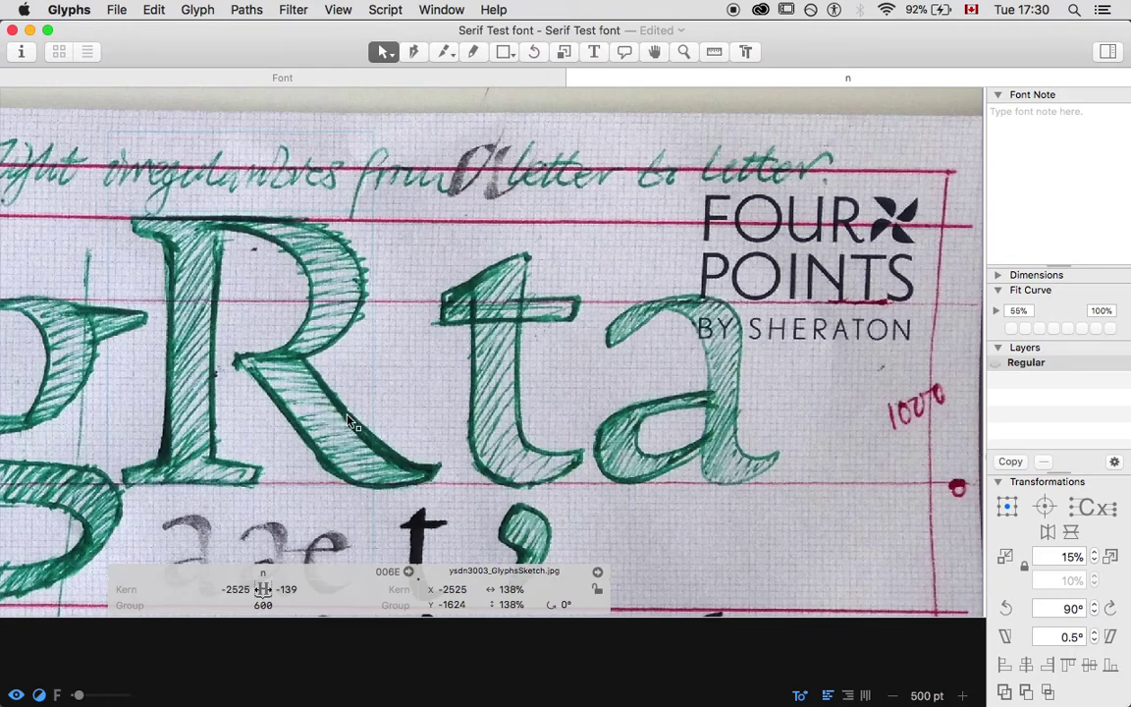
Check the R's height from the baseline, set the Regular master's cap height to 600 and close the font info
{"action": "mouse_move", "coordinate": [318, 486]}
{"action": "left_mouse_down"}
{"action": "mouse_move", "coordinate": [326, 224]}
{"action": "mouse_move", "coordinate": [323, 485]}
{"action": "left_mouse_up"}
{"action": "left_click", "coordinate": [21, 51]}
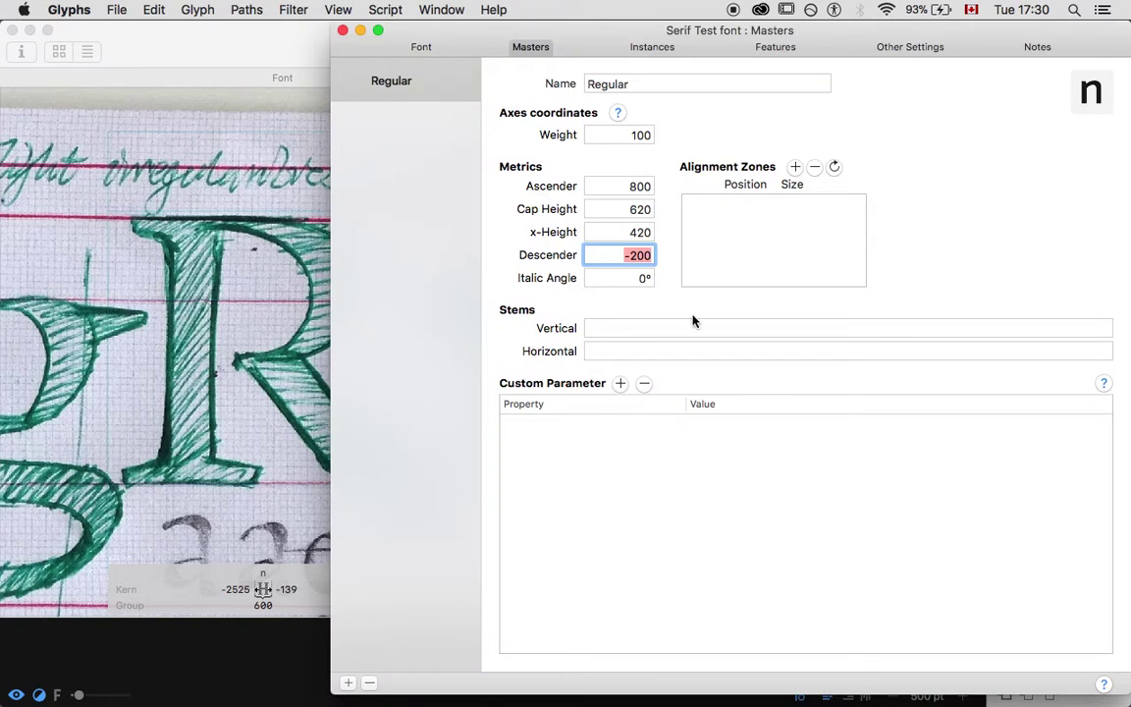
{"action": "left_click", "coordinate": [617, 209]}
{"action": "type", "text": "600"}
{"action": "key", "text": "Tab"}
{"action": "left_click", "coordinate": [342, 32]}
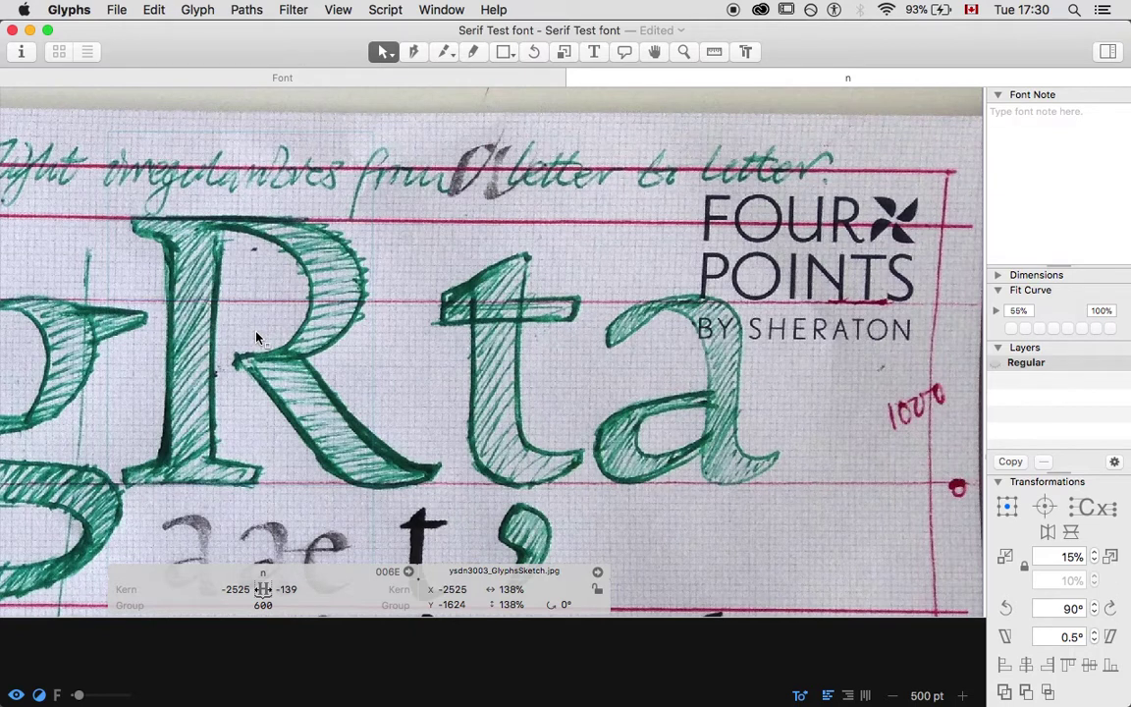
Move the sketch image back to X -1489 so the p lies over the n glyph's frame, and lock the image
{"action": "left_click_drag", "start_coordinate": [257, 339], "coordinate": [720, 340]}
{"action": "key", "text": "Escape"}
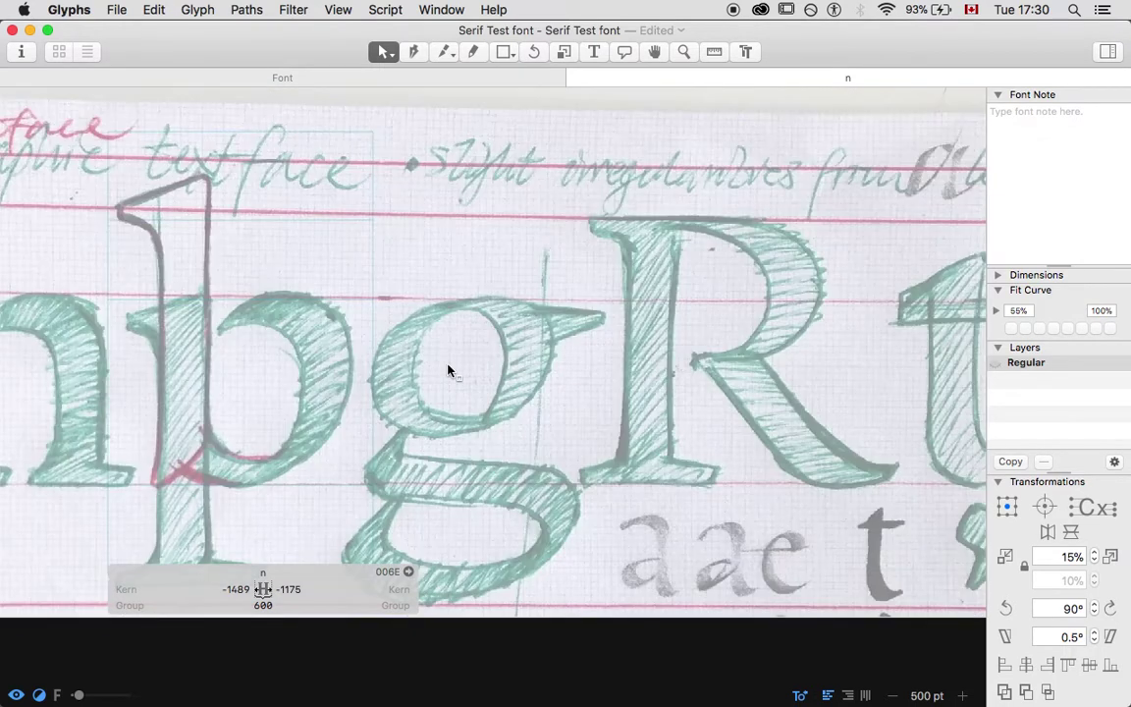
{"action": "right_click", "coordinate": [273, 339]}
{"action": "left_click", "coordinate": [312, 340]}
{"action": "scroll", "coordinate": [278, 259], "scroll_direction": "left", "scroll_amount": 1}
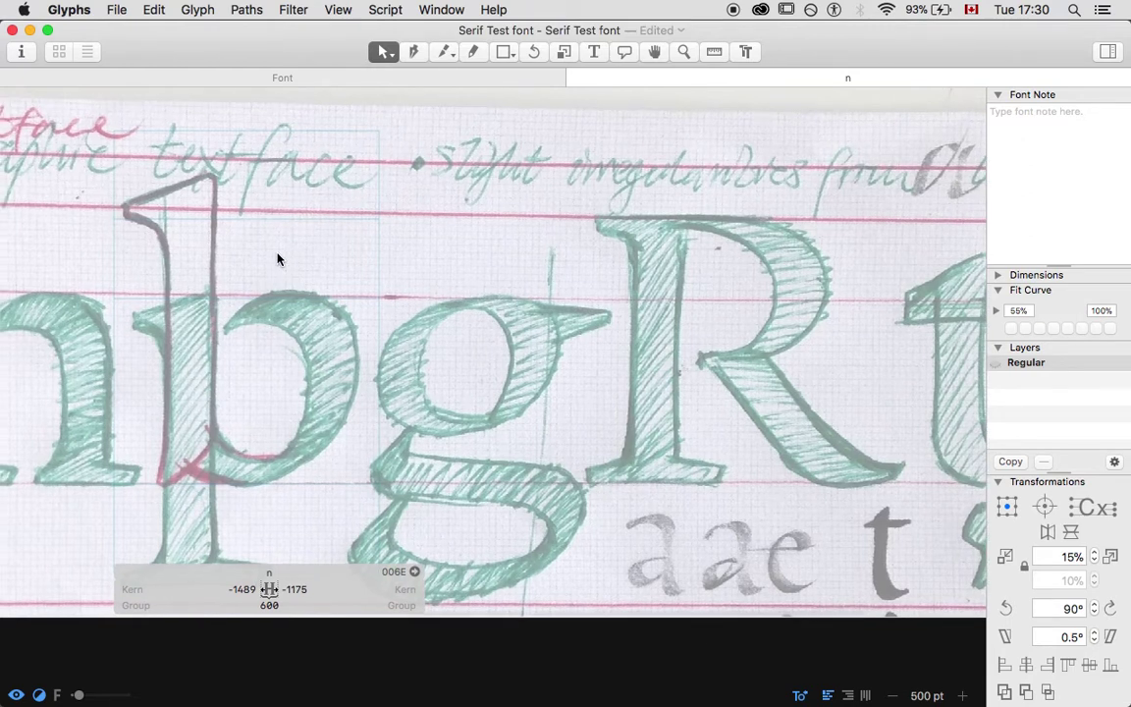
Measure the sketch from the red baseline up to the topmost red line, and from the baseline down towards the descender line
{"action": "key", "text": "super+minus"}
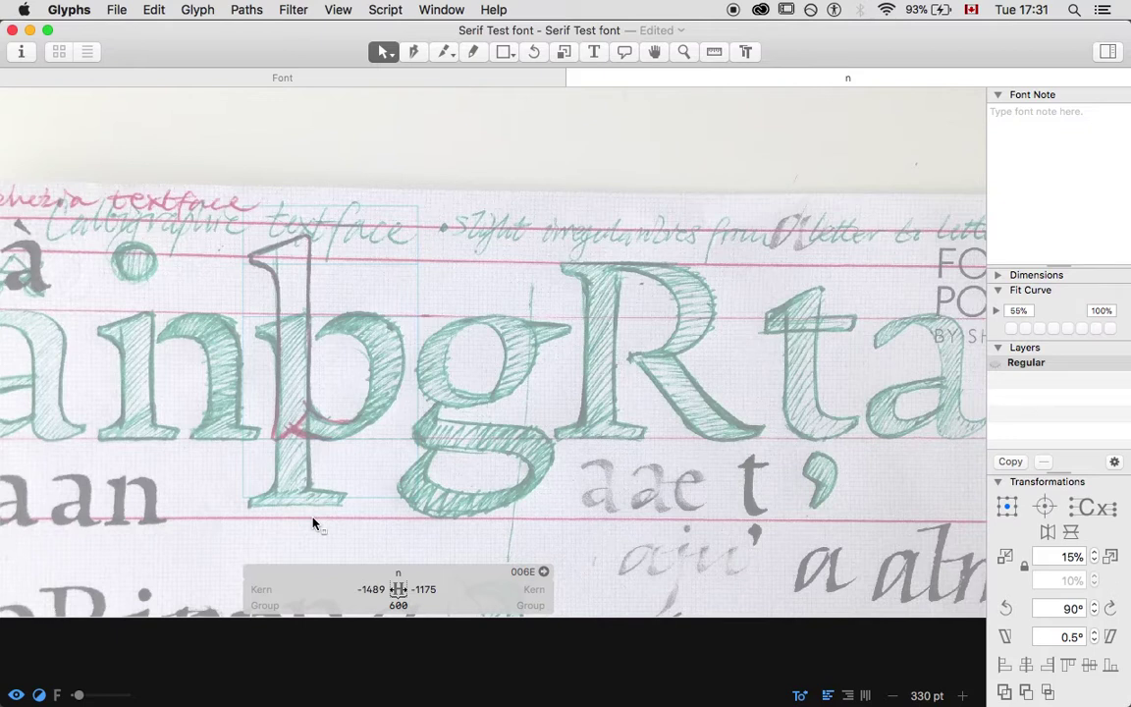
{"action": "left_click", "coordinate": [22, 52]}
{"action": "left_click_drag", "start_coordinate": [607, 44], "coordinate": [721, 27]}
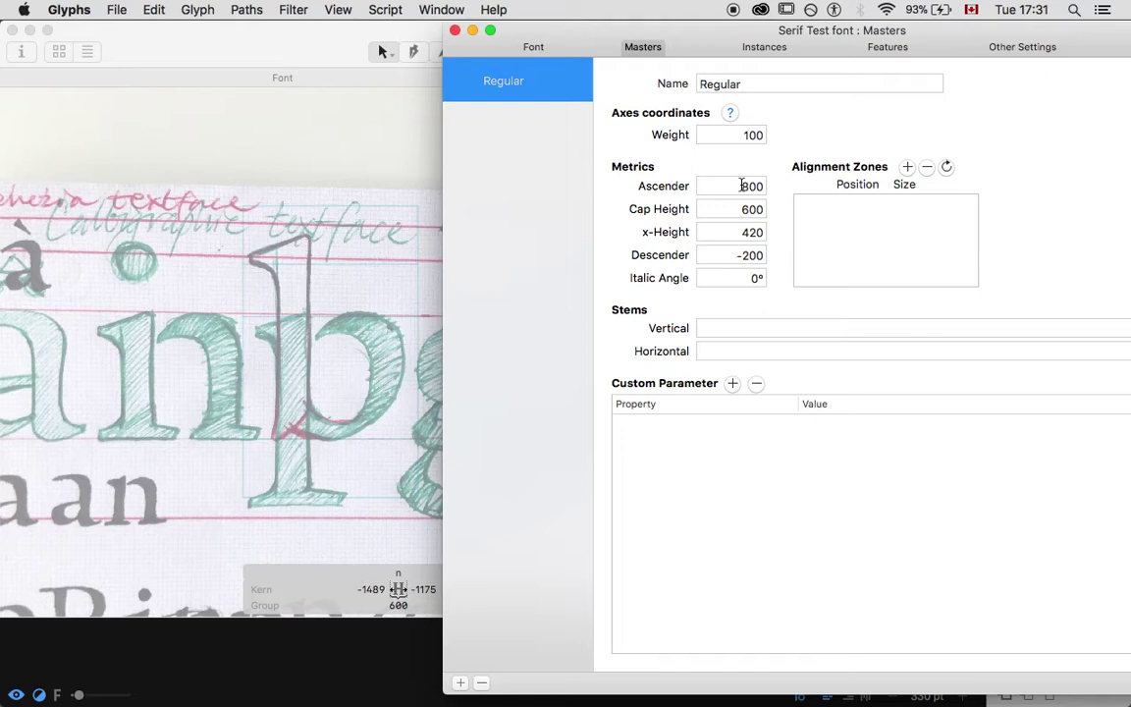
{"action": "left_click", "coordinate": [742, 186]}
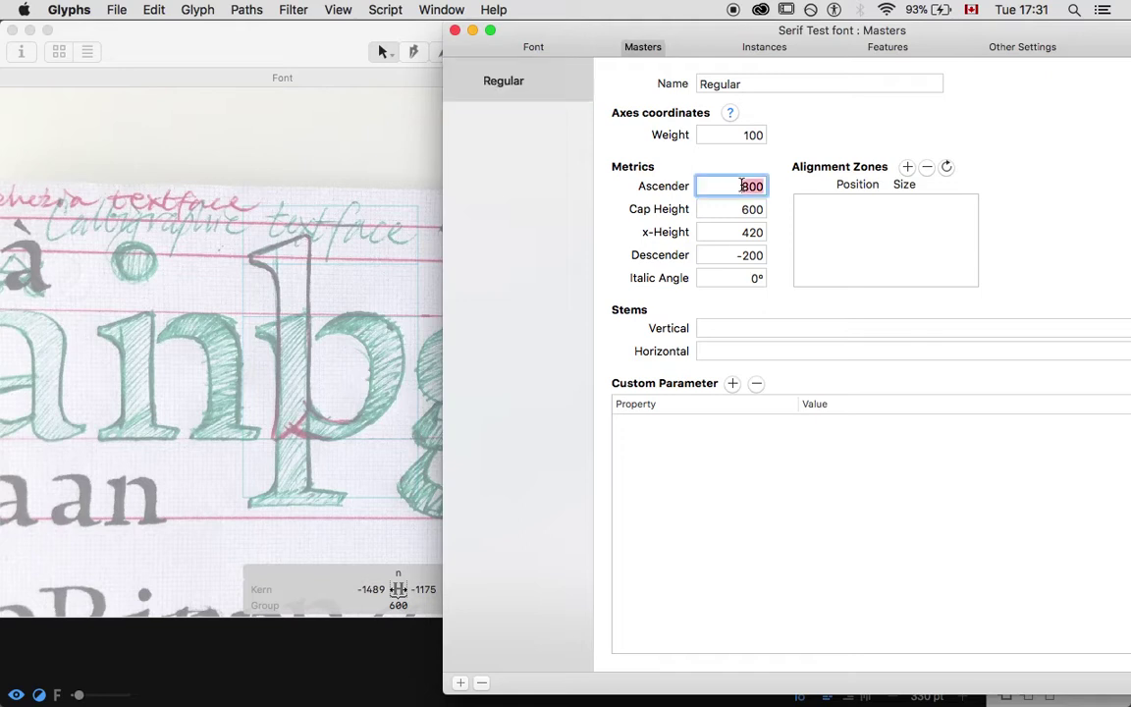
{"action": "left_click", "coordinate": [417, 252]}
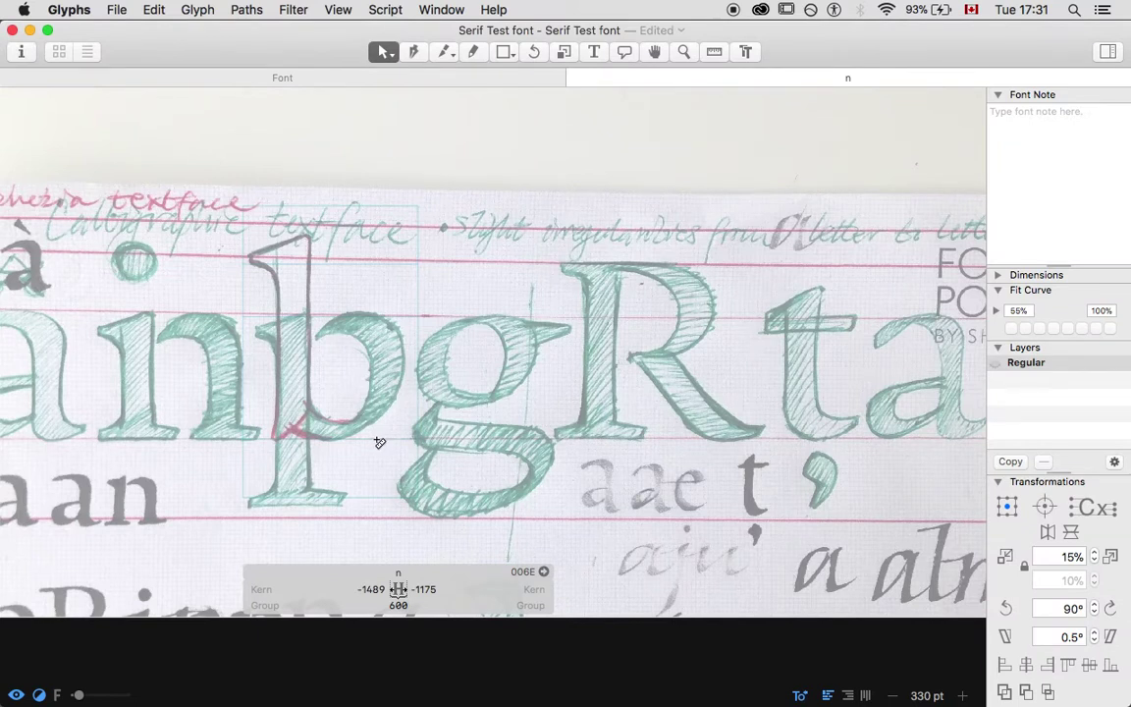
{"action": "left_click_drag", "start_coordinate": [379, 443], "coordinate": [383, 228]}
{"action": "mouse_move", "coordinate": [385, 442]}
{"action": "left_mouse_down"}
{"action": "mouse_move", "coordinate": [385, 520]}
{"action": "mouse_move", "coordinate": [381, 462]}
{"action": "left_mouse_up"}
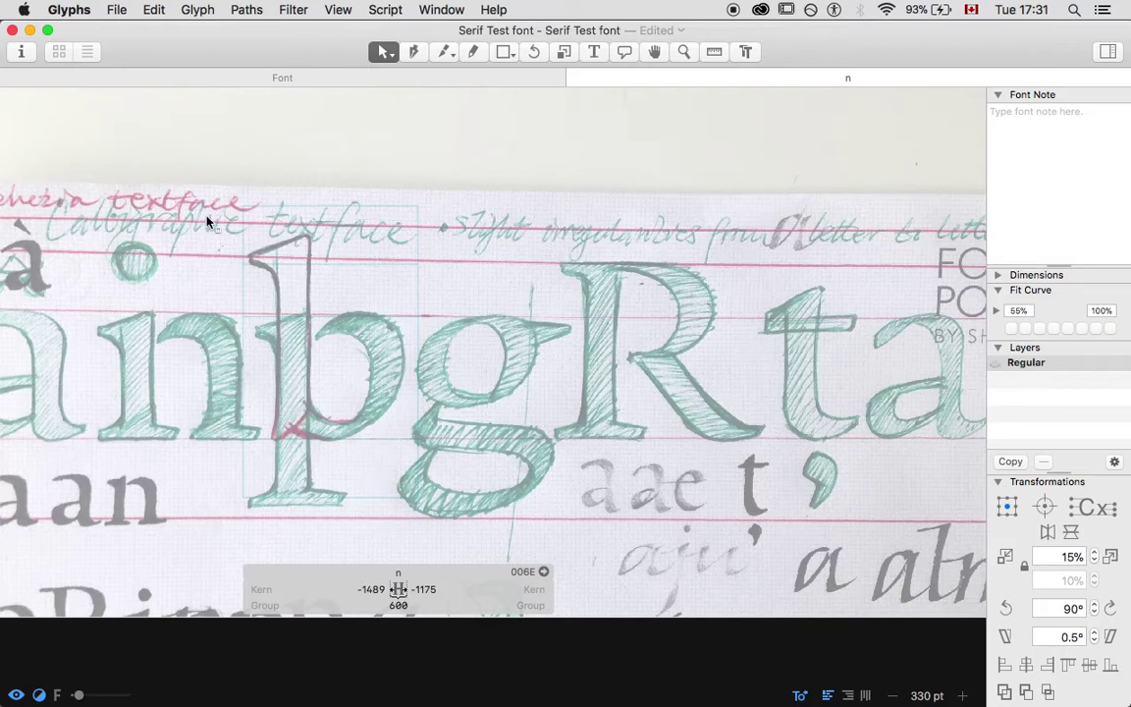
Set the Regular master's ascender to 730 and descender to -270, and return to the n glyph
{"action": "left_click", "coordinate": [21, 51]}
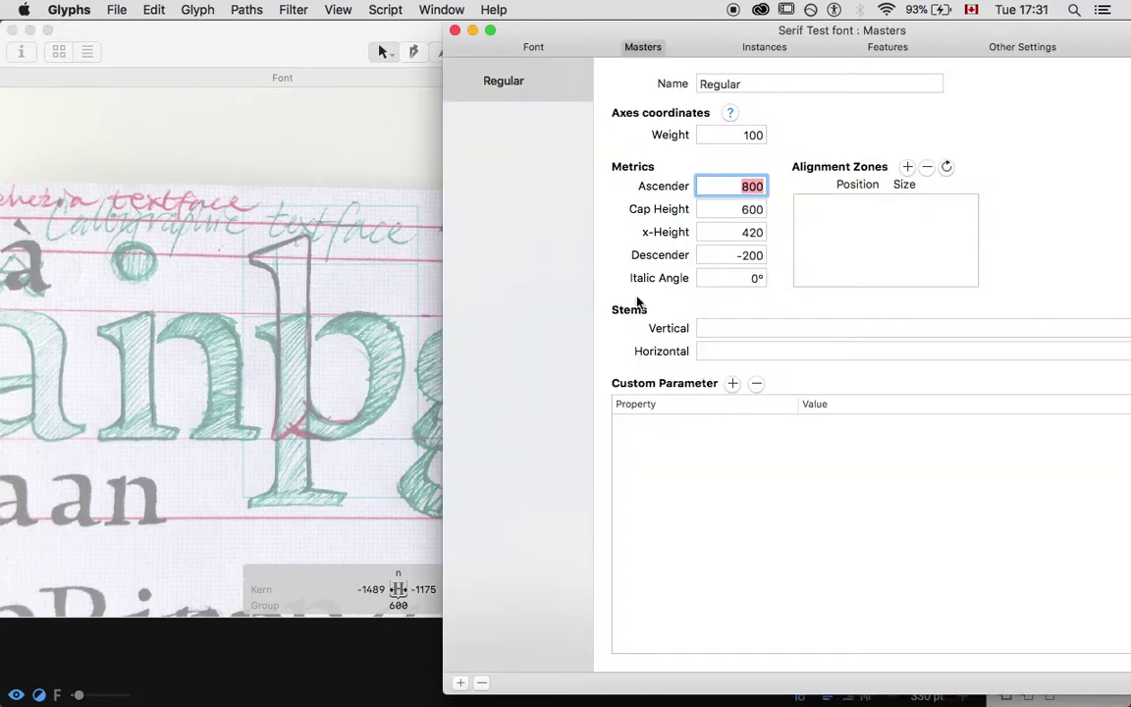
{"action": "type", "text": "730"}
{"action": "key", "text": "Tab"}
{"action": "key", "text": "Tab"}
{"action": "key", "text": "Tab"}
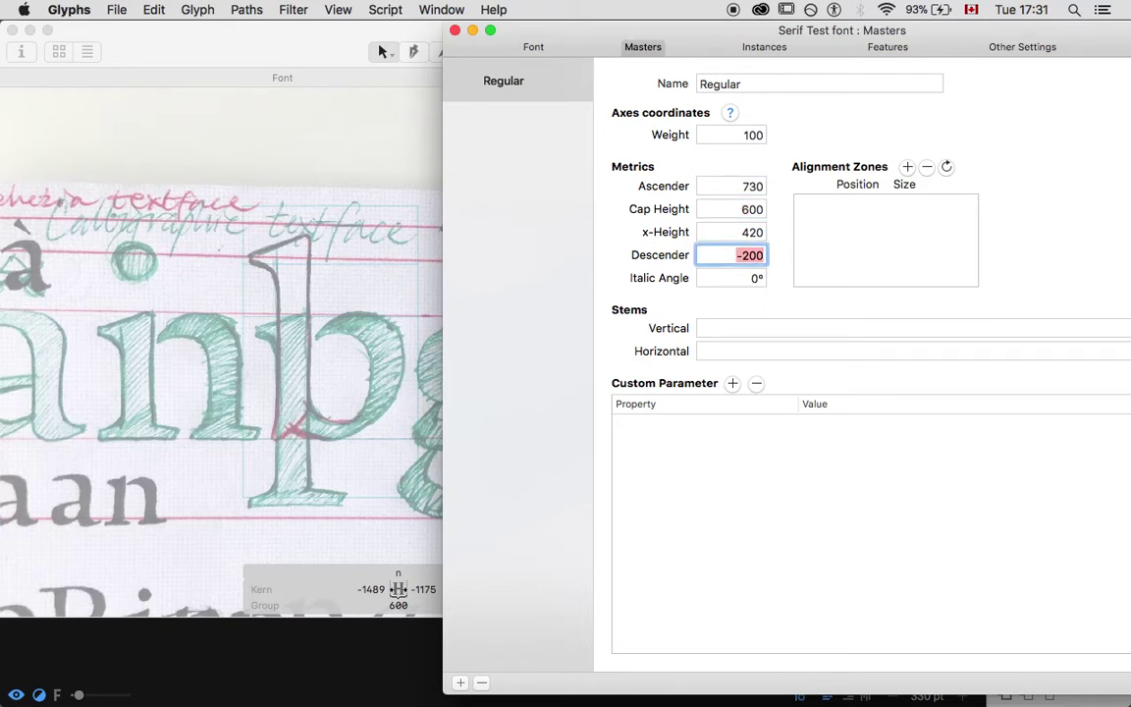
{"action": "type", "text": "-270"}
{"action": "key", "text": "Tab"}
{"action": "left_click", "coordinate": [336, 250]}
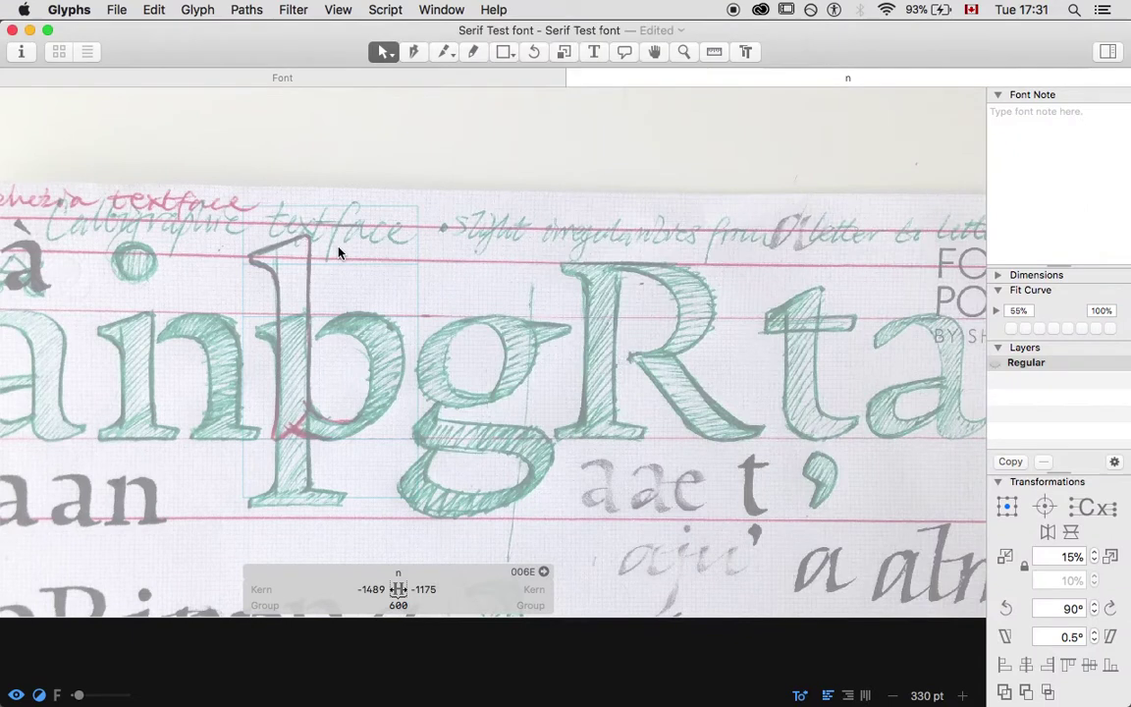
Measure the sketch's full height from the descender line to the topmost red line and review the descender value in the font info
{"action": "scroll", "coordinate": [347, 310], "scroll_direction": "down", "scroll_amount": 3}
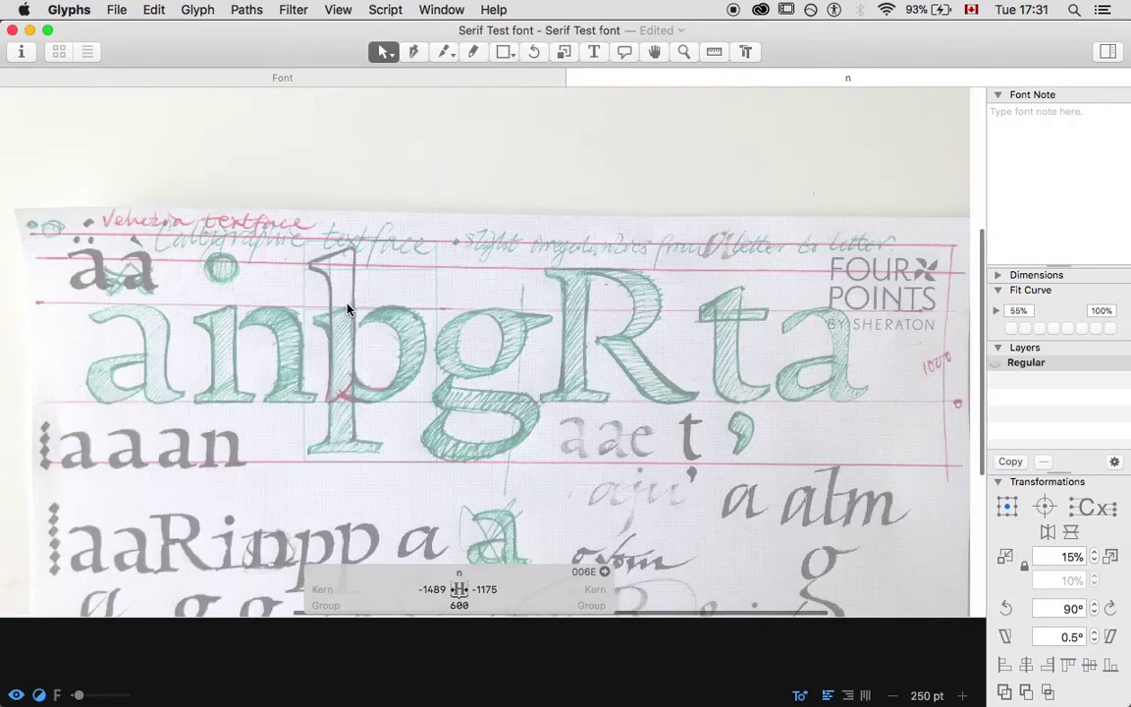
{"action": "scroll", "coordinate": [346, 310], "scroll_direction": "up", "scroll_amount": 3}
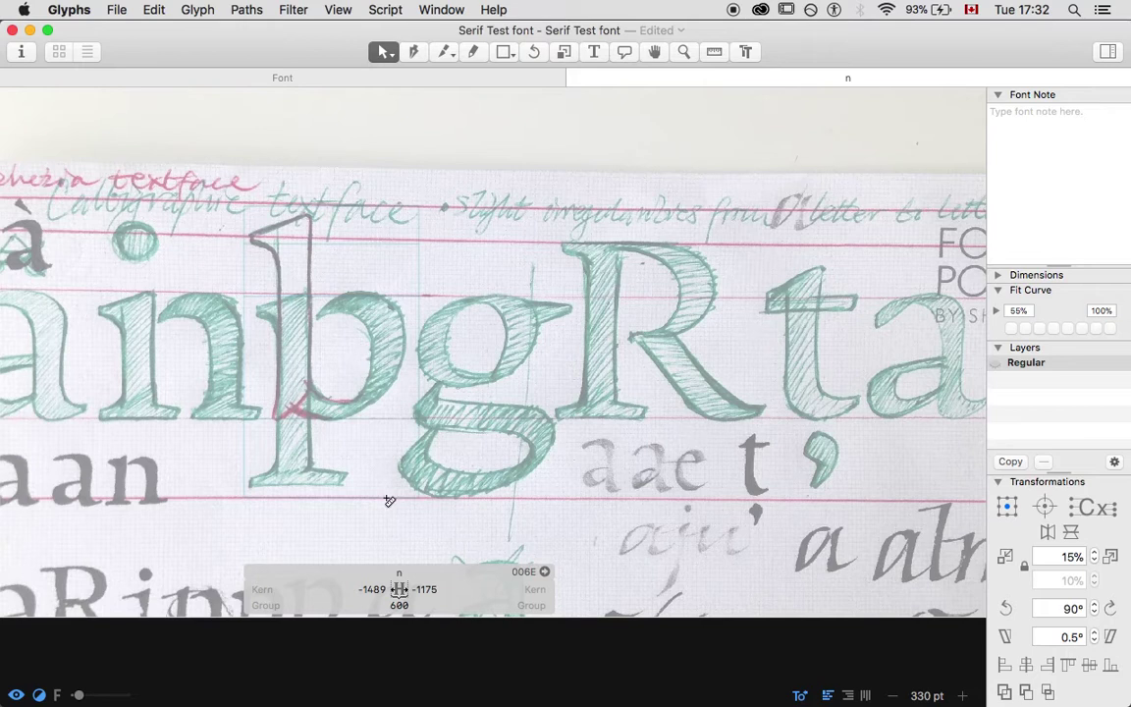
{"action": "left_click_drag", "start_coordinate": [390, 501], "coordinate": [378, 204]}
{"action": "left_click", "coordinate": [24, 56]}
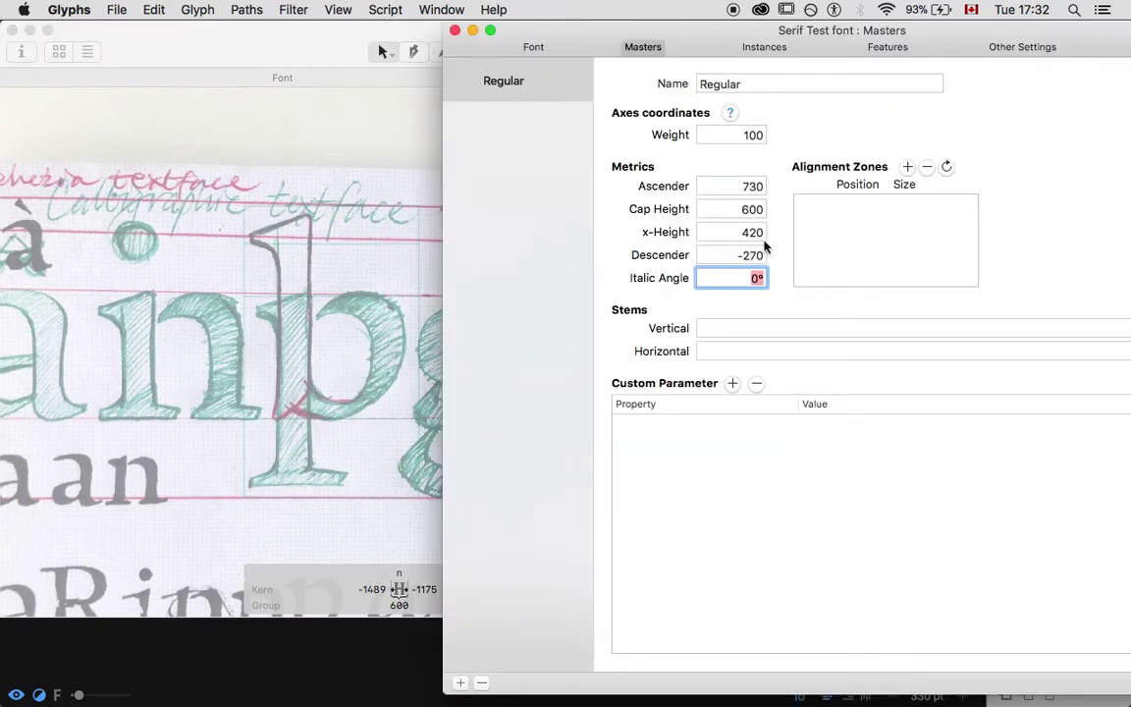
{"action": "left_click", "coordinate": [742, 255]}
{"action": "left_click_drag", "start_coordinate": [741, 256], "coordinate": [724, 257]}
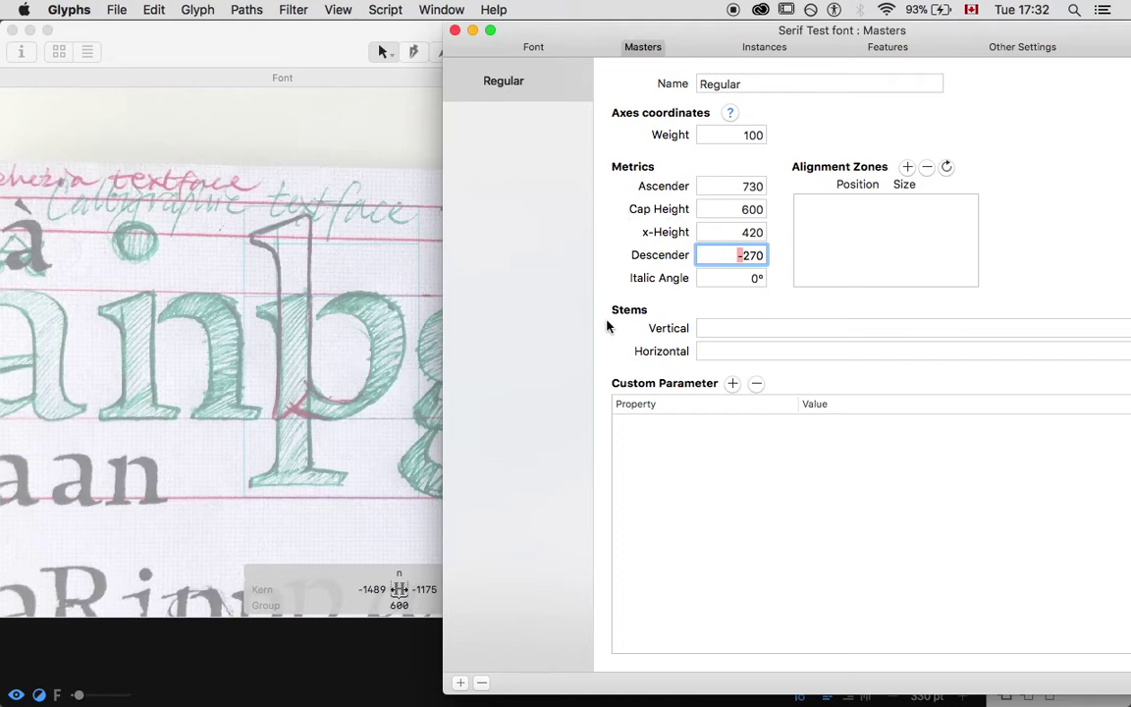
{"action": "left_click", "coordinate": [365, 289]}
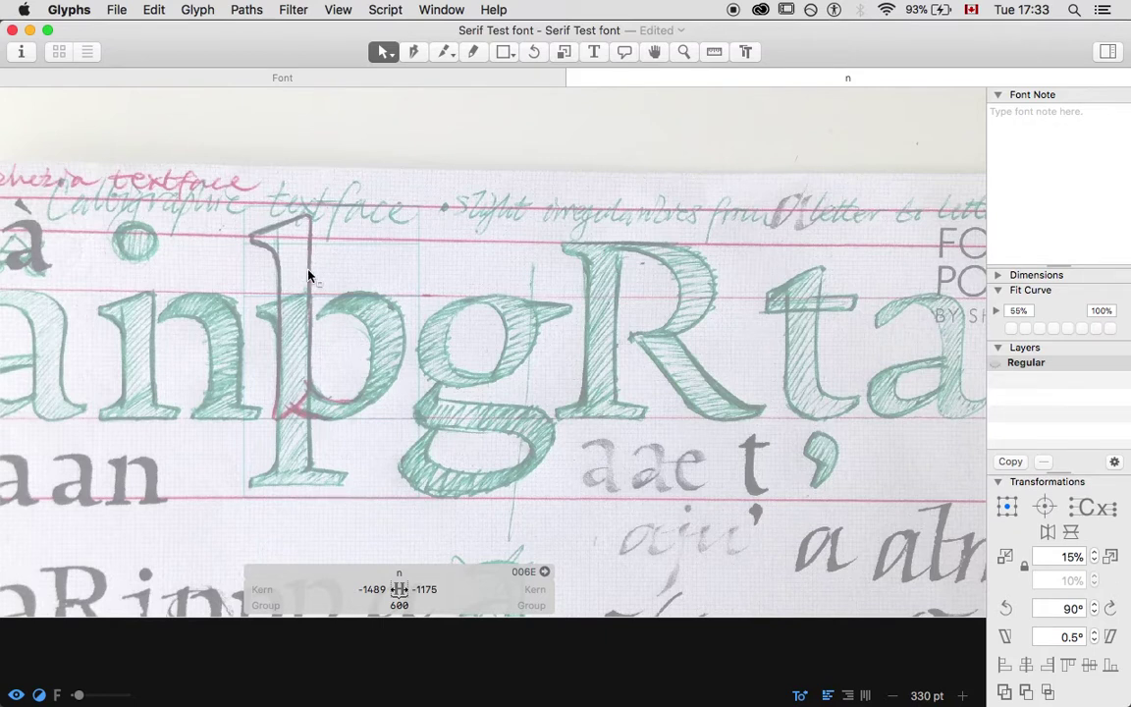
Add a horizontal guide in the n glyph at the top of the sketched l's ascender serif
{"action": "scroll", "coordinate": [299, 275], "scroll_direction": "up", "scroll_amount": 5}
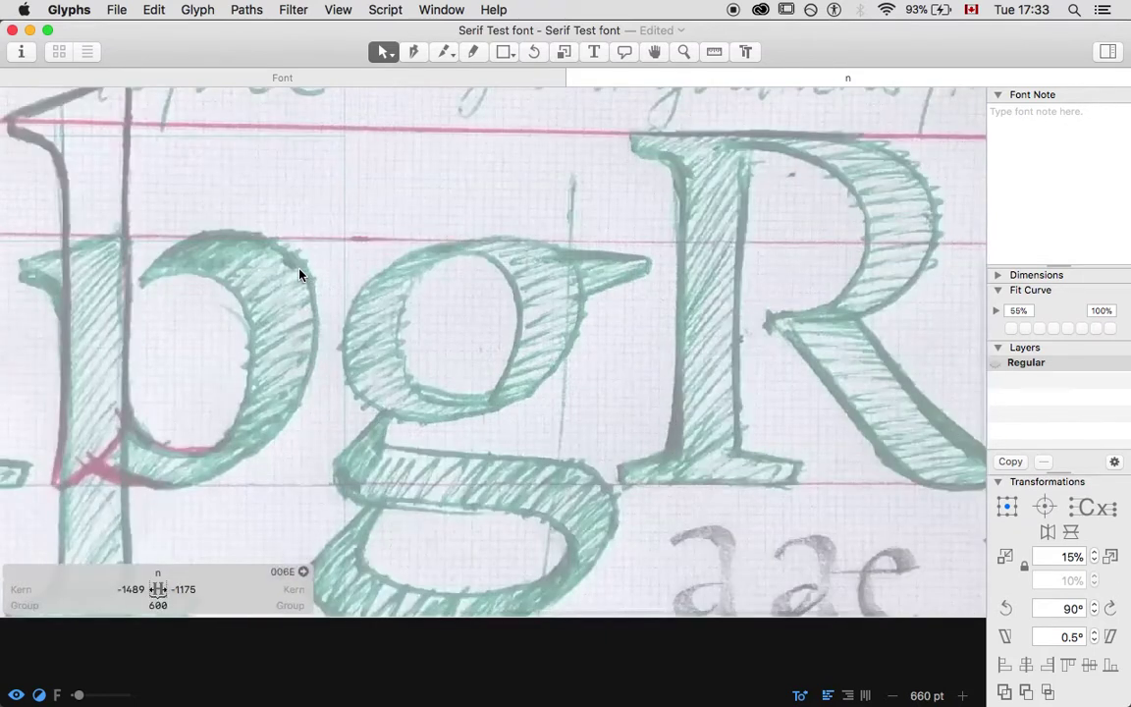
{"action": "scroll", "coordinate": [300, 275], "scroll_direction": "up", "scroll_amount": 2}
{"action": "scroll", "coordinate": [300, 275], "scroll_direction": "left", "scroll_amount": 2}
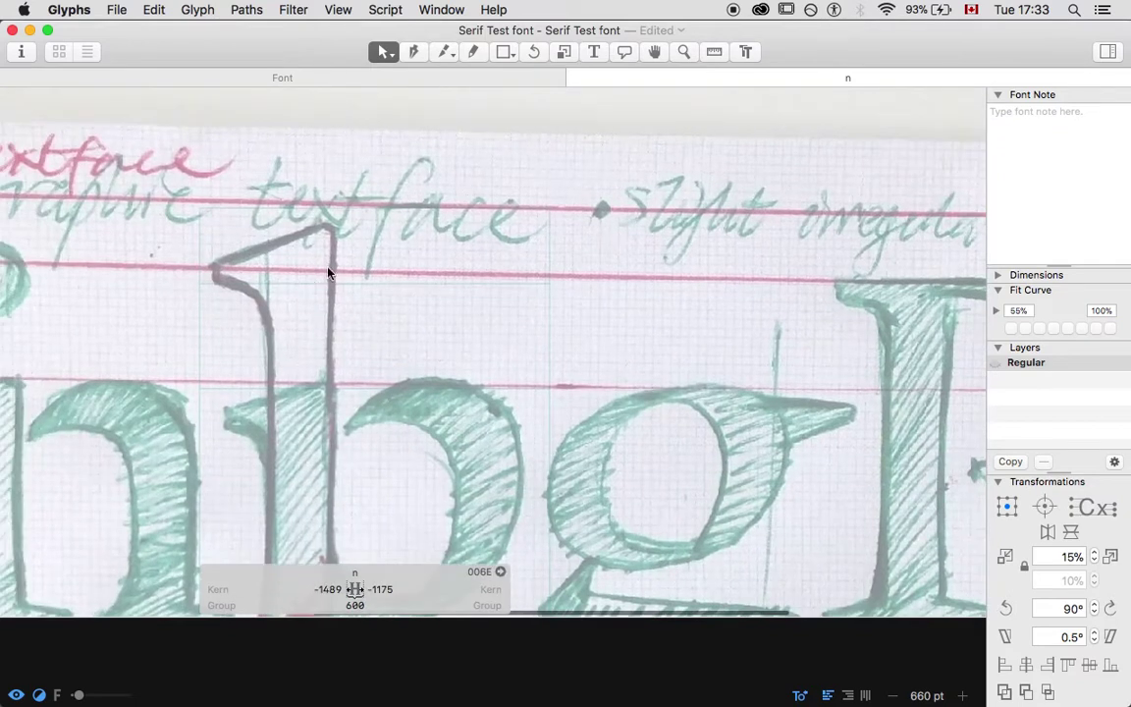
{"action": "right_click", "coordinate": [265, 226]}
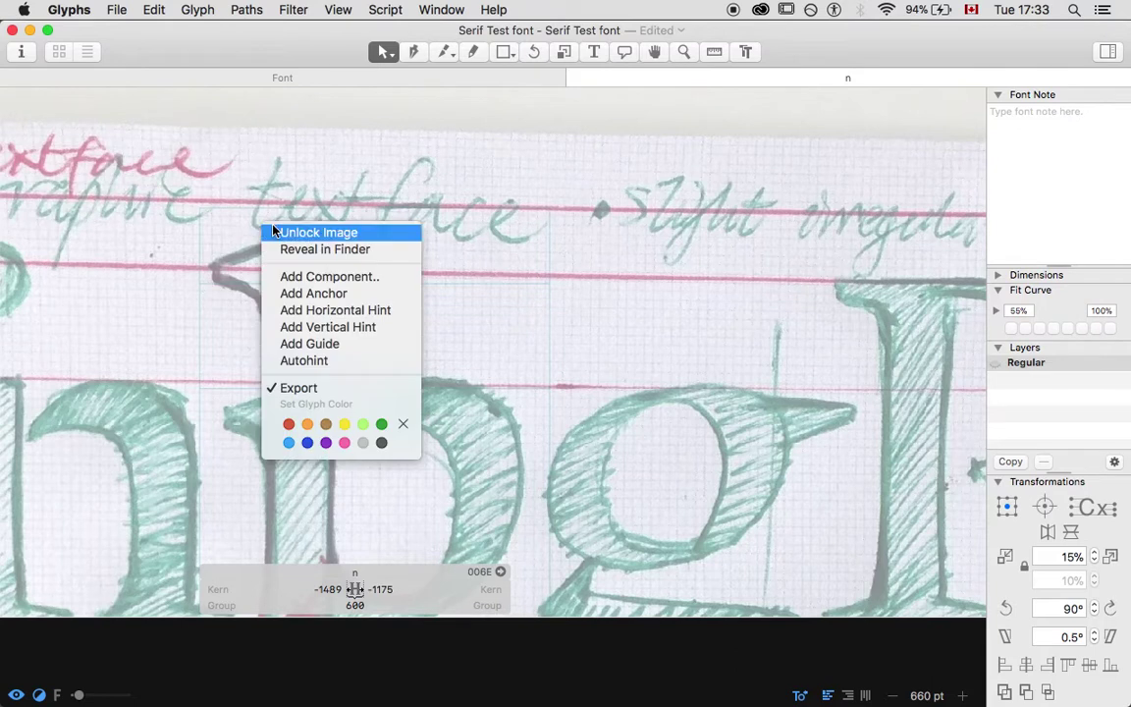
{"action": "left_click", "coordinate": [318, 344]}
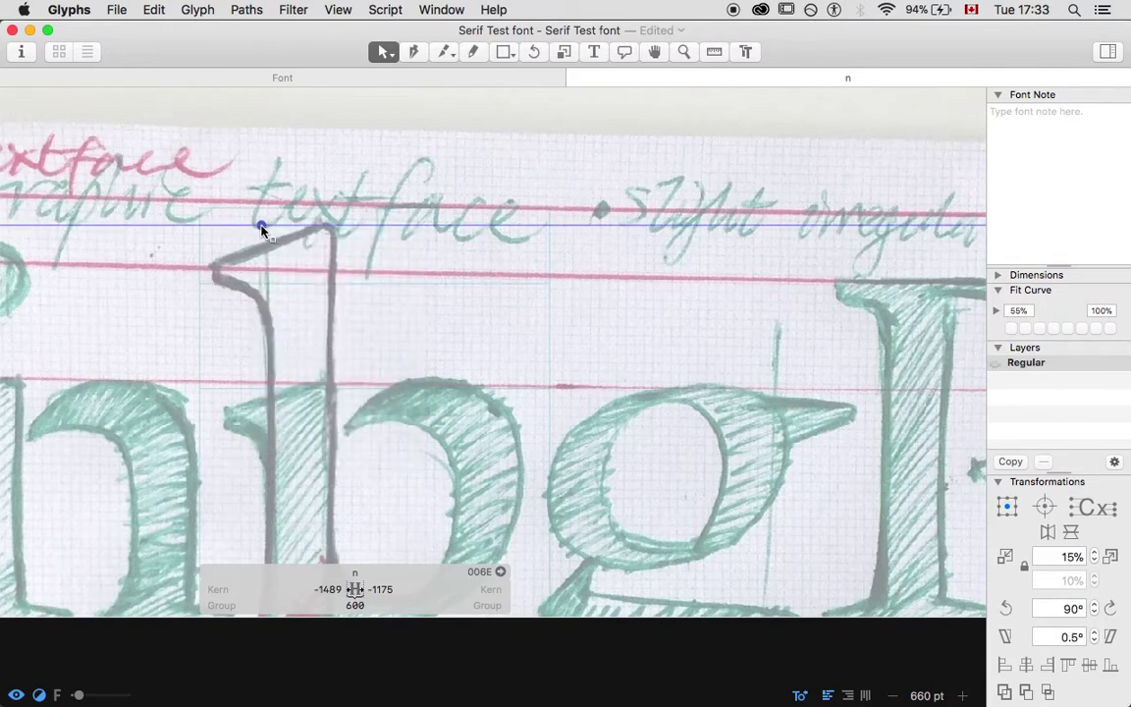
Insert a g in front of the n and open it for editing to check whether the n's guide shows there
{"action": "left_click", "coordinate": [262, 227]}
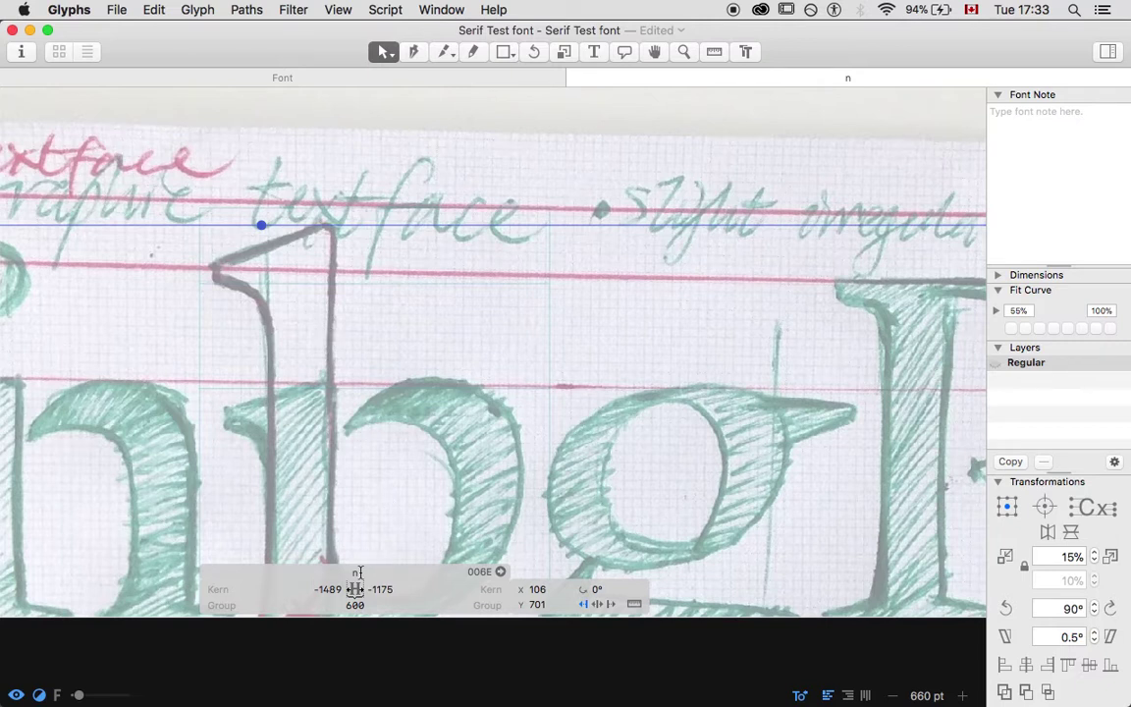
{"action": "left_click", "coordinate": [371, 285]}
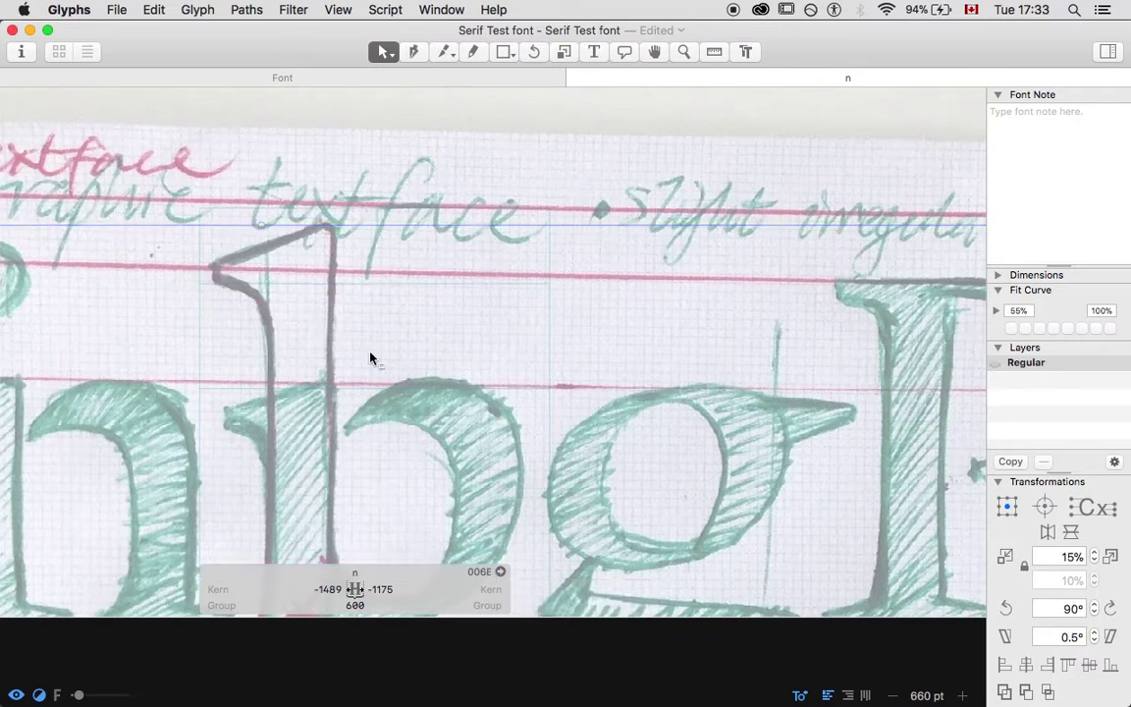
{"action": "left_click", "coordinate": [261, 226]}
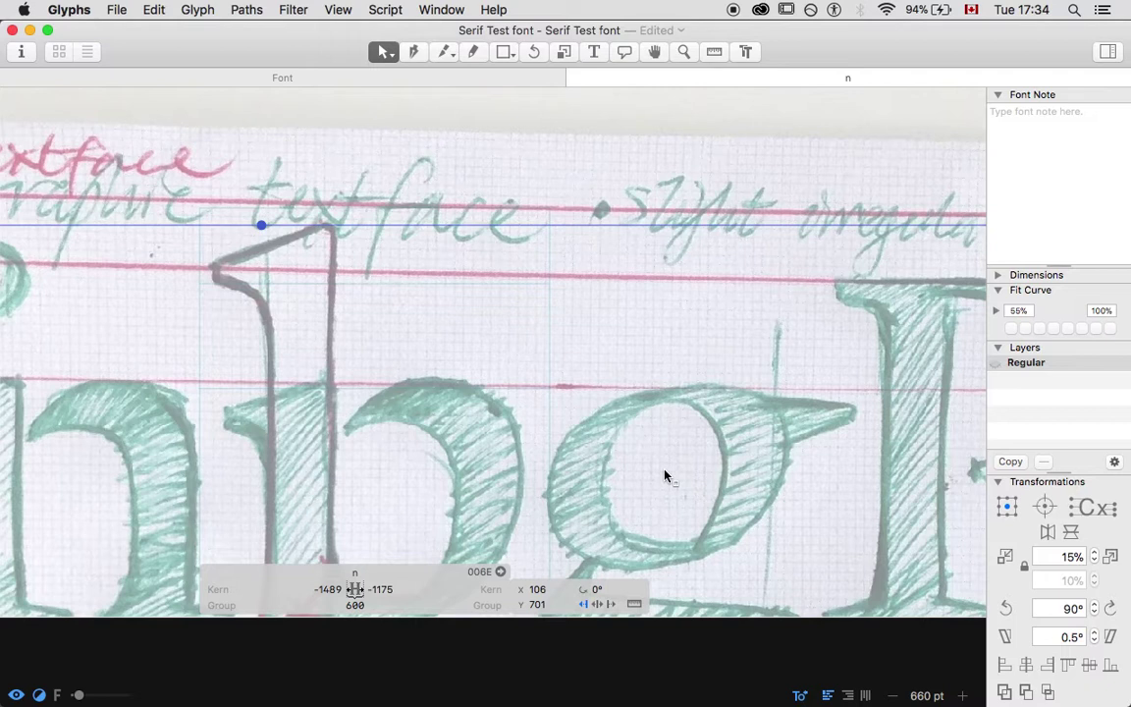
{"action": "key", "text": "t"}
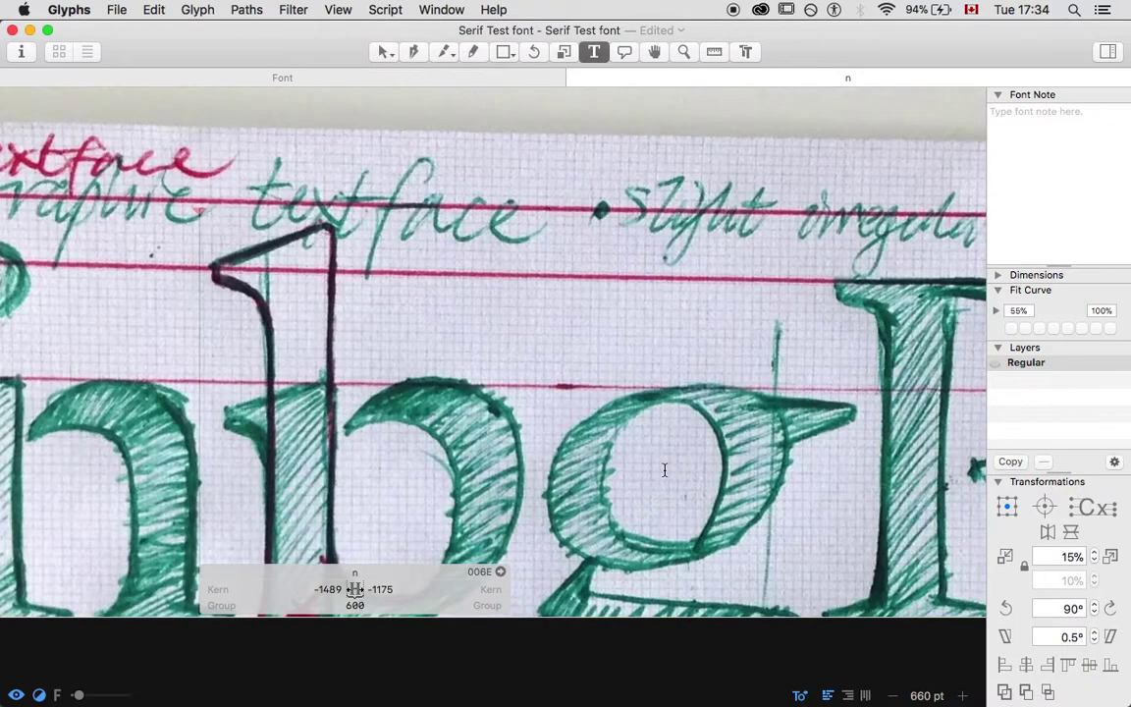
{"action": "type", "text": "g"}
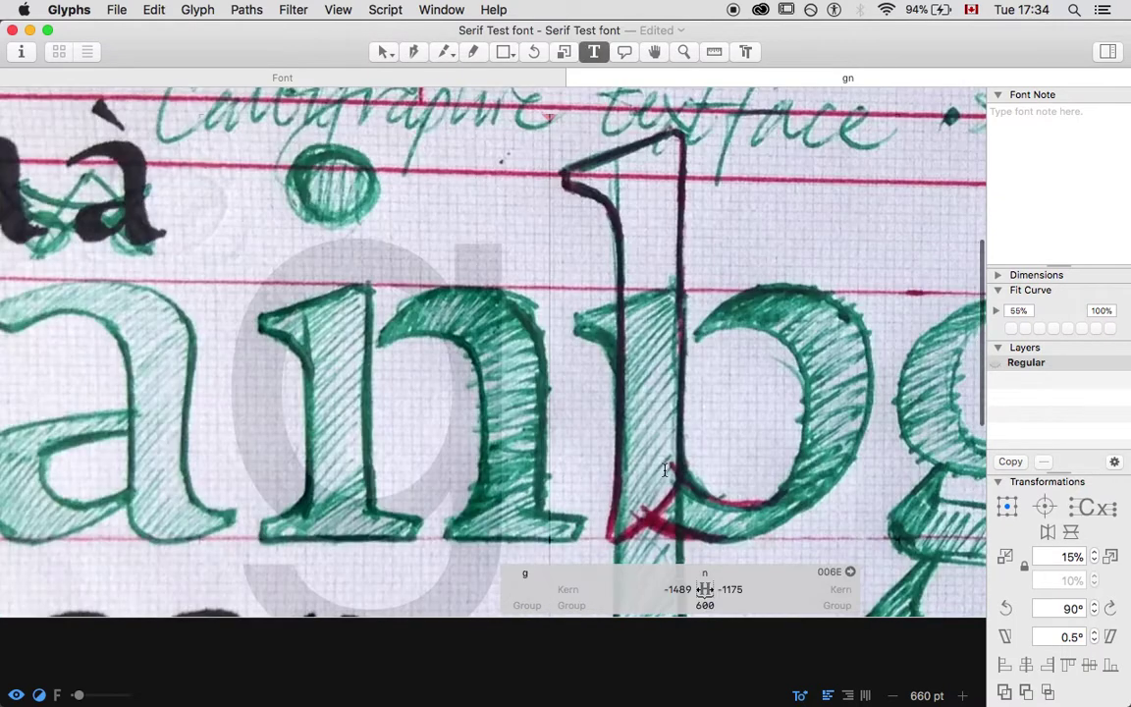
{"action": "left_click", "coordinate": [384, 51]}
{"action": "double_click", "coordinate": [377, 301]}
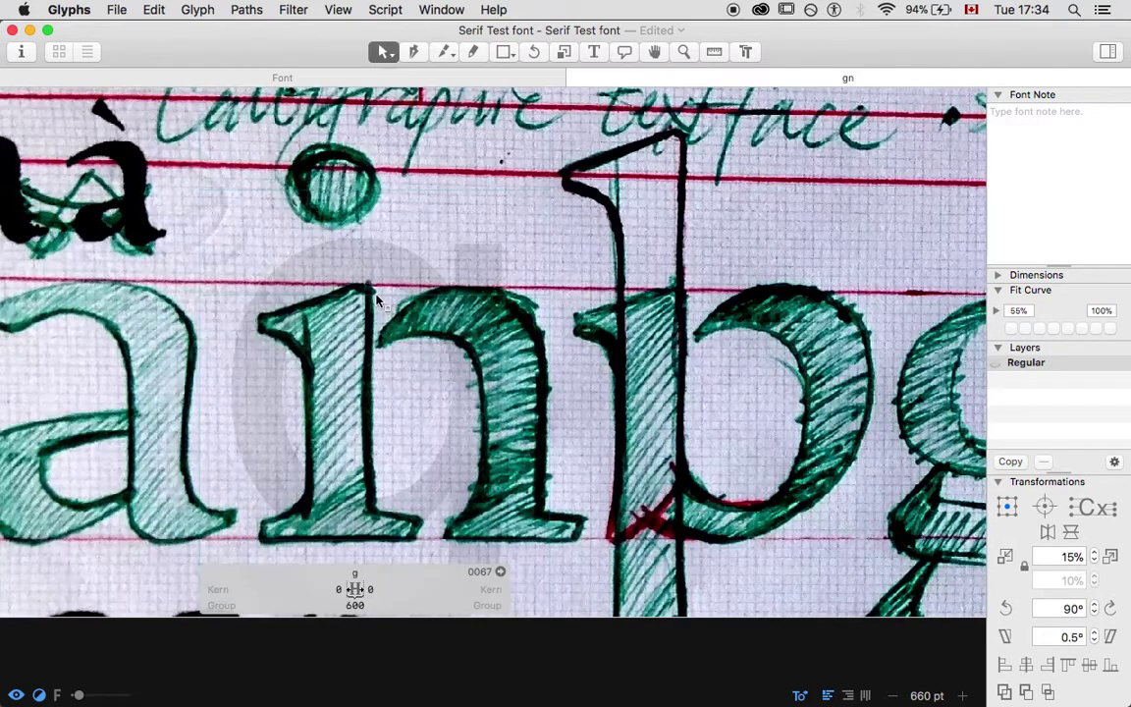
Unlock and delete the sketch image in the n glyph, and compare the guides of g and n
{"action": "double_click", "coordinate": [610, 228]}
{"action": "right_click", "coordinate": [638, 229]}
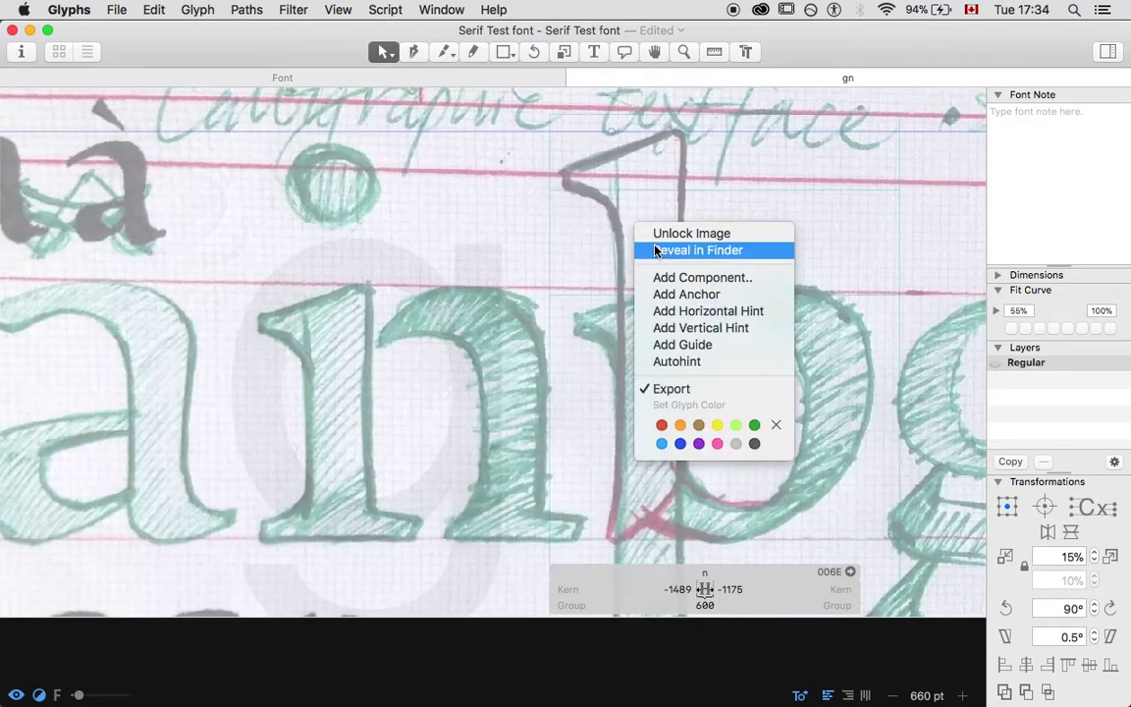
{"action": "left_click", "coordinate": [678, 231]}
{"action": "left_click", "coordinate": [606, 257]}
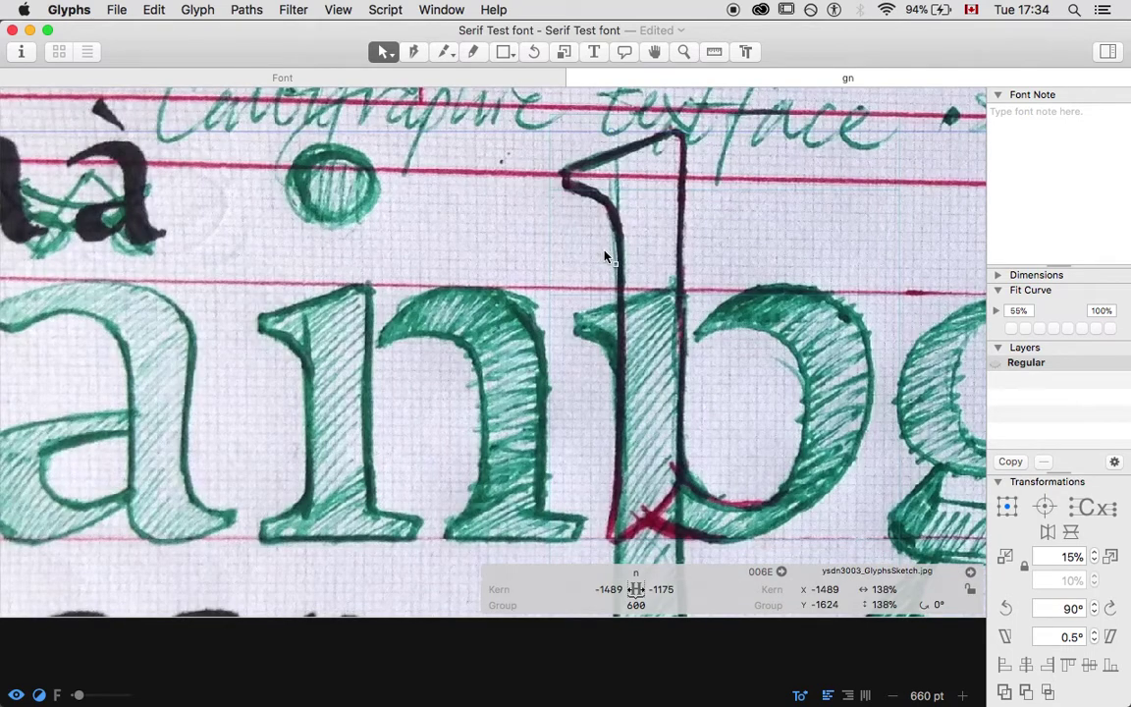
{"action": "key", "text": "Delete"}
{"action": "double_click", "coordinate": [432, 340]}
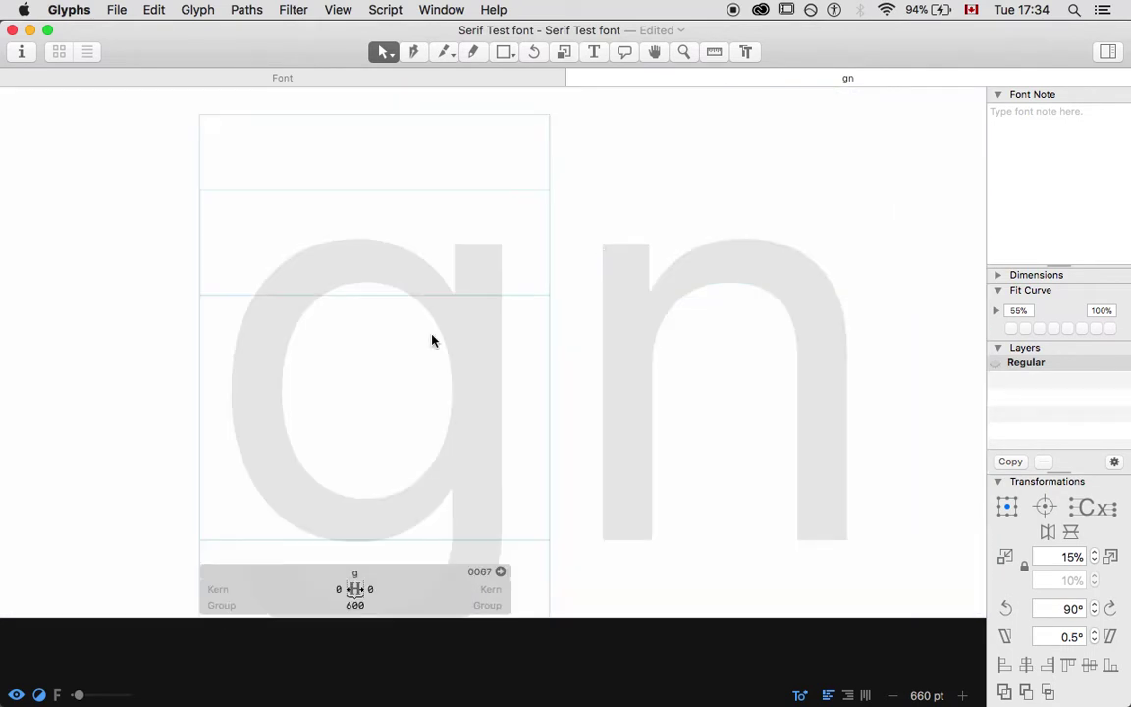
{"action": "double_click", "coordinate": [619, 354]}
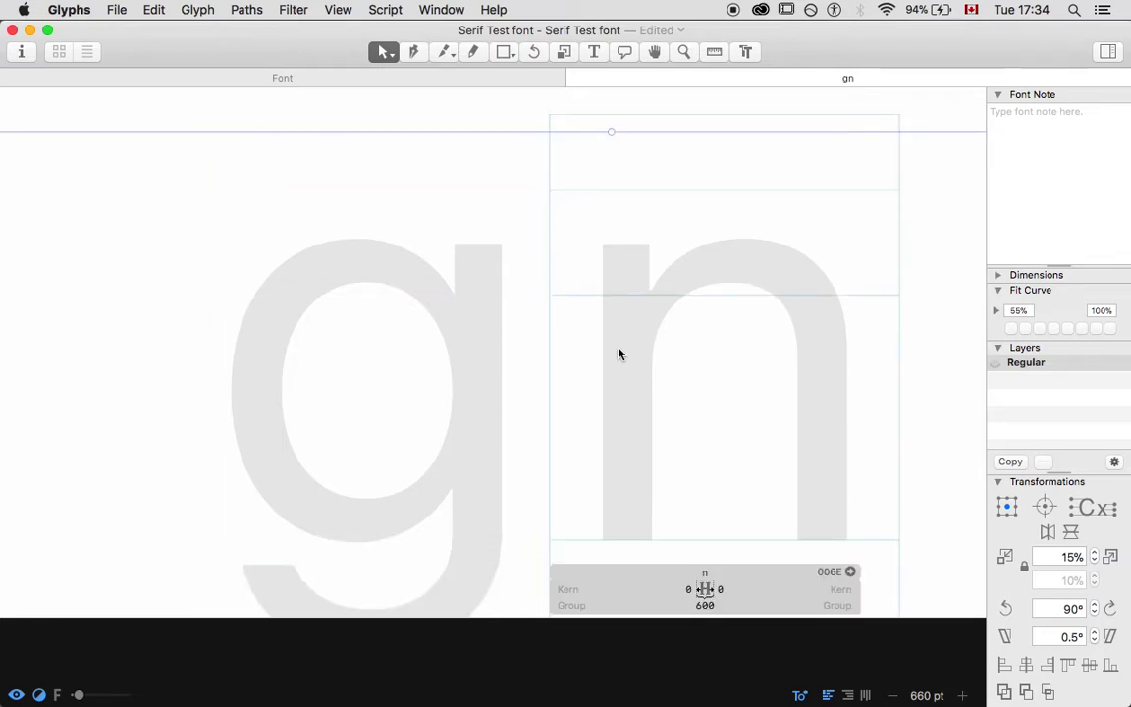
Convert the n glyph's local guide at Y 701 into a global guide
{"action": "left_click", "coordinate": [612, 134]}
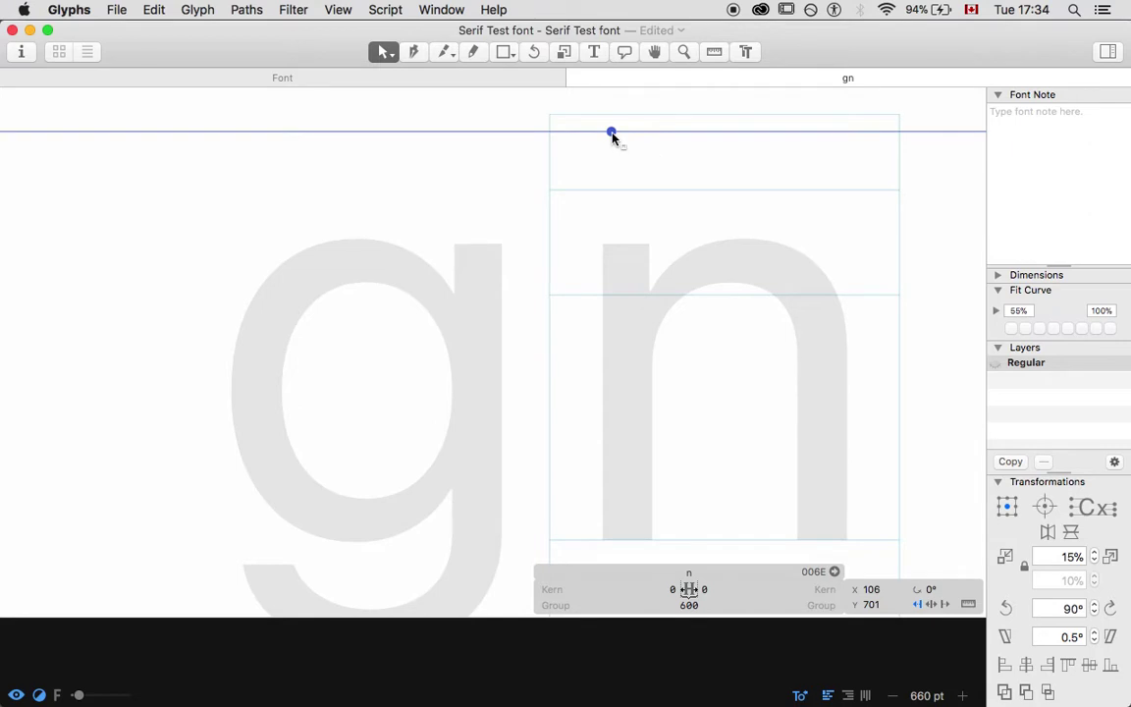
{"action": "left_click_drag", "start_coordinate": [612, 133], "coordinate": [672, 156]}
{"action": "key", "text": "super+z"}
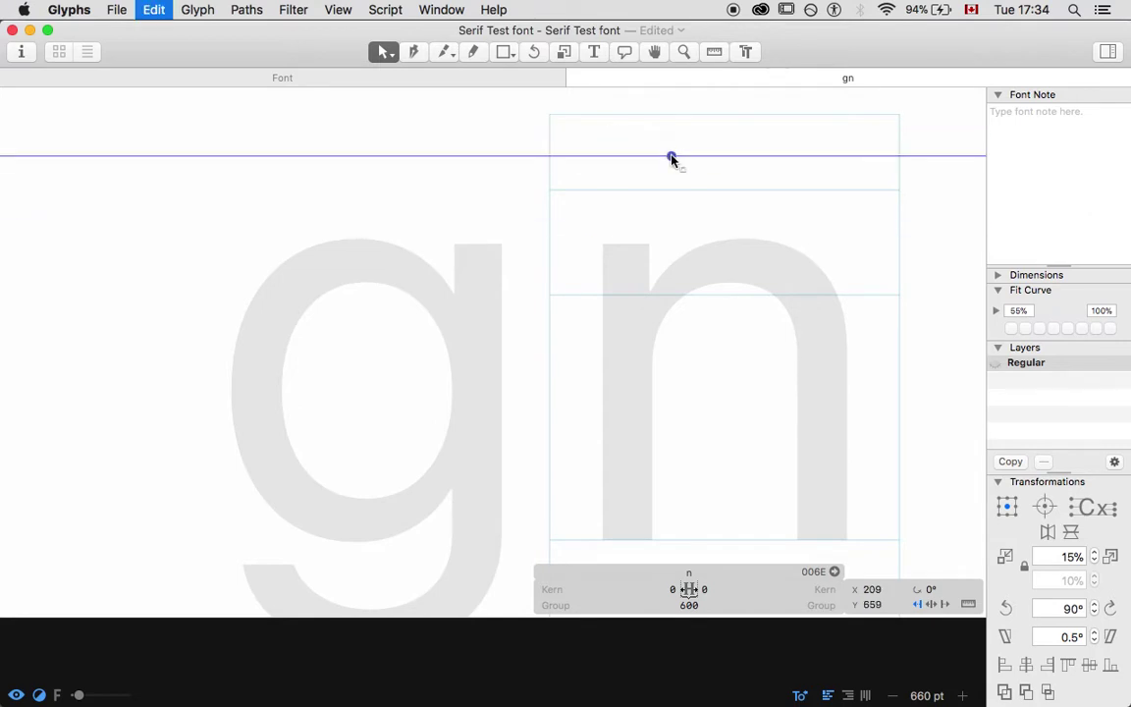
{"action": "right_click", "coordinate": [610, 132]}
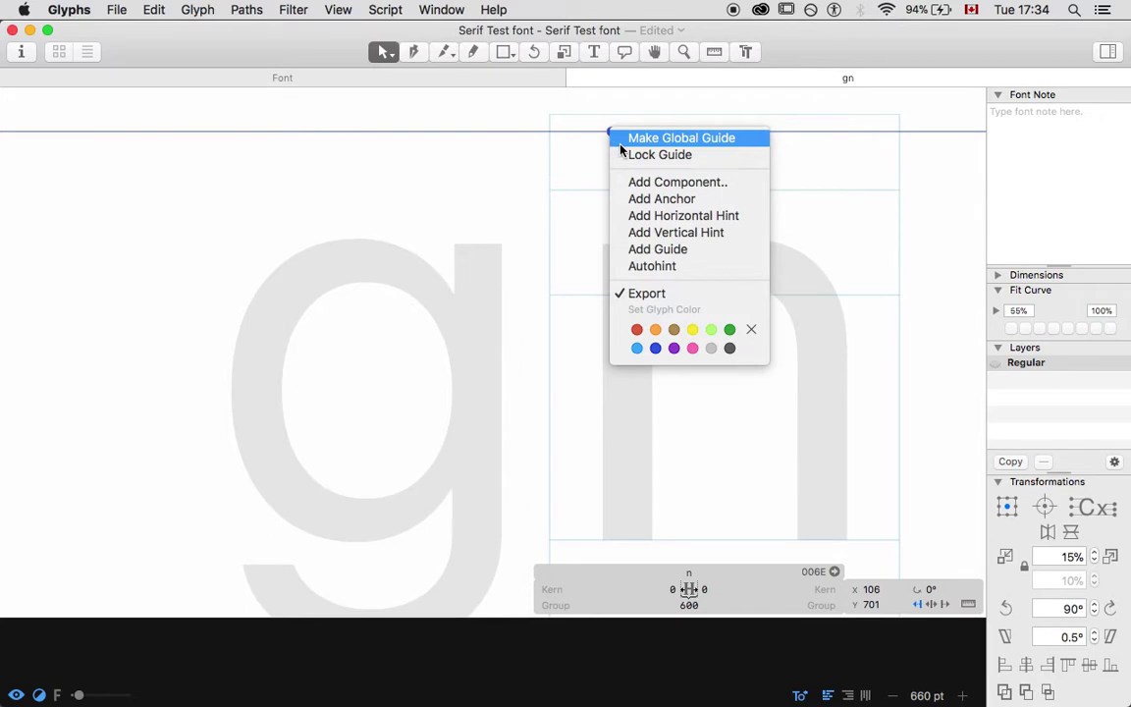
{"action": "left_click", "coordinate": [648, 138]}
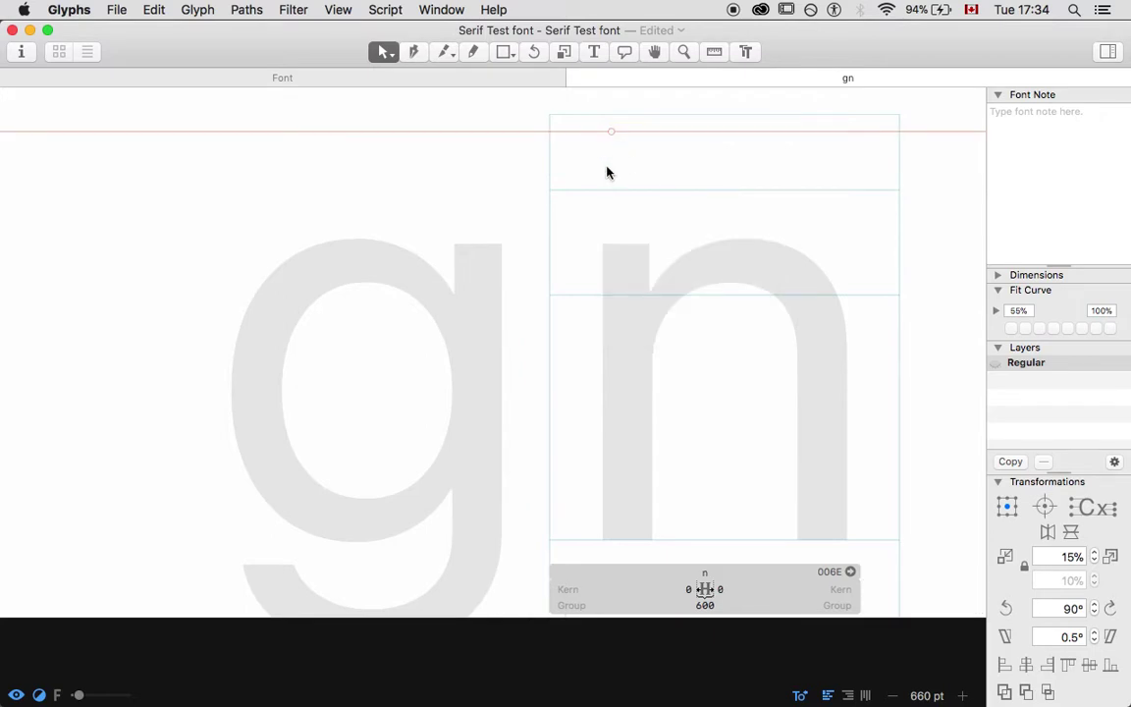
Insert the letters m and i before the g, and check the global guide in the g, i and m glyphs
{"action": "double_click", "coordinate": [430, 272]}
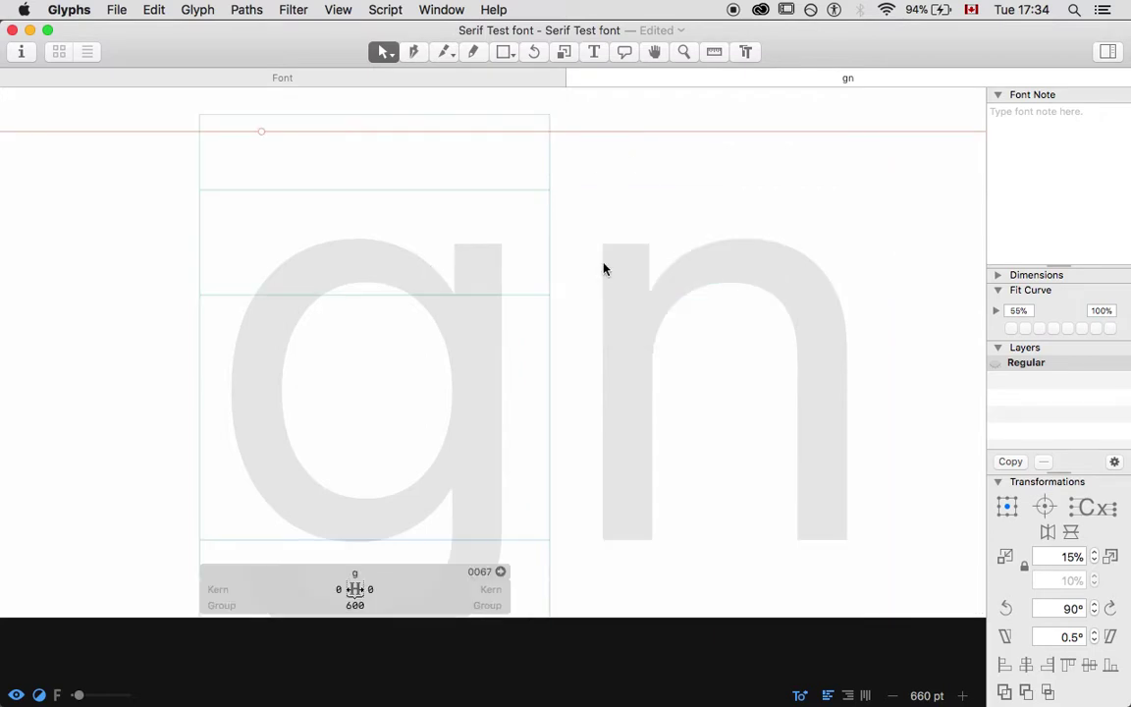
{"action": "type", "text": "tmi"}
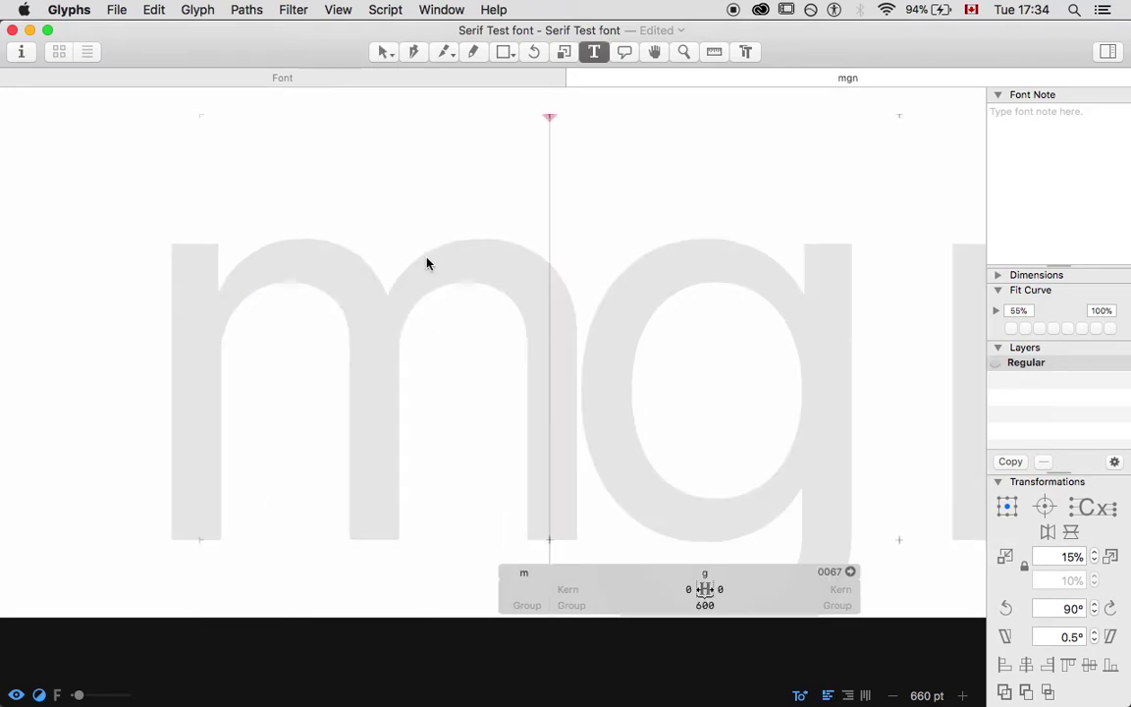
{"action": "left_click", "coordinate": [383, 52]}
{"action": "double_click", "coordinate": [437, 208]}
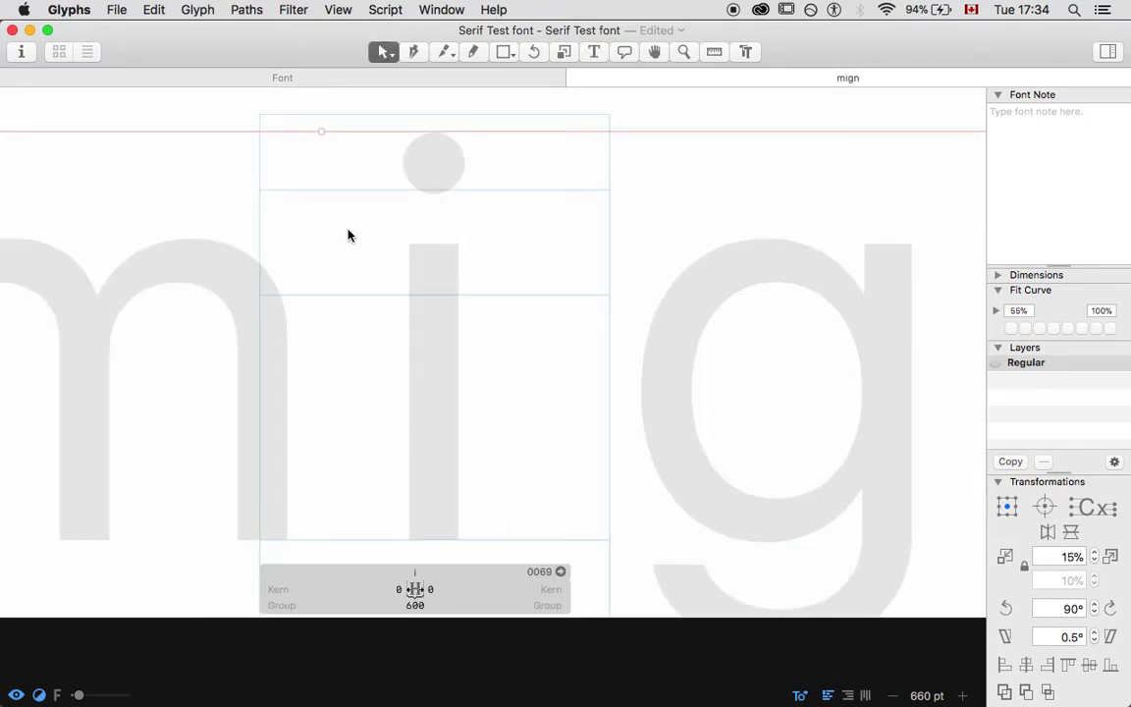
{"action": "double_click", "coordinate": [191, 280]}
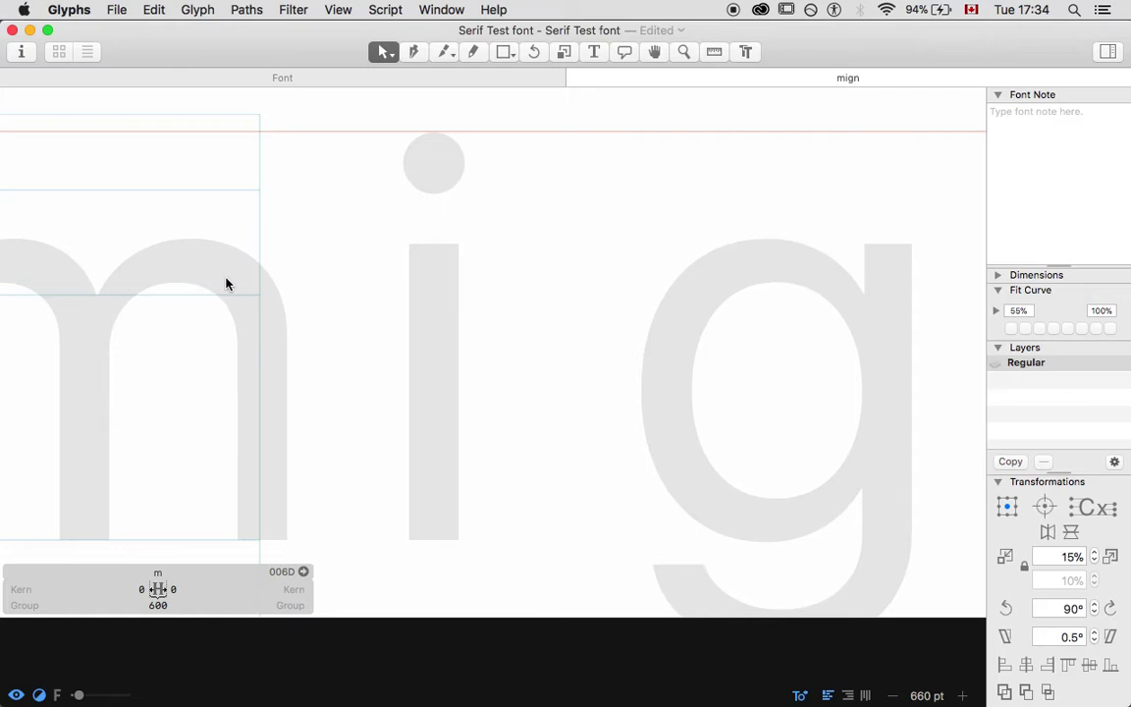
Lower the global guide to Y 401 from within the m glyph and check its position in the g glyph
{"action": "key", "text": "t"}
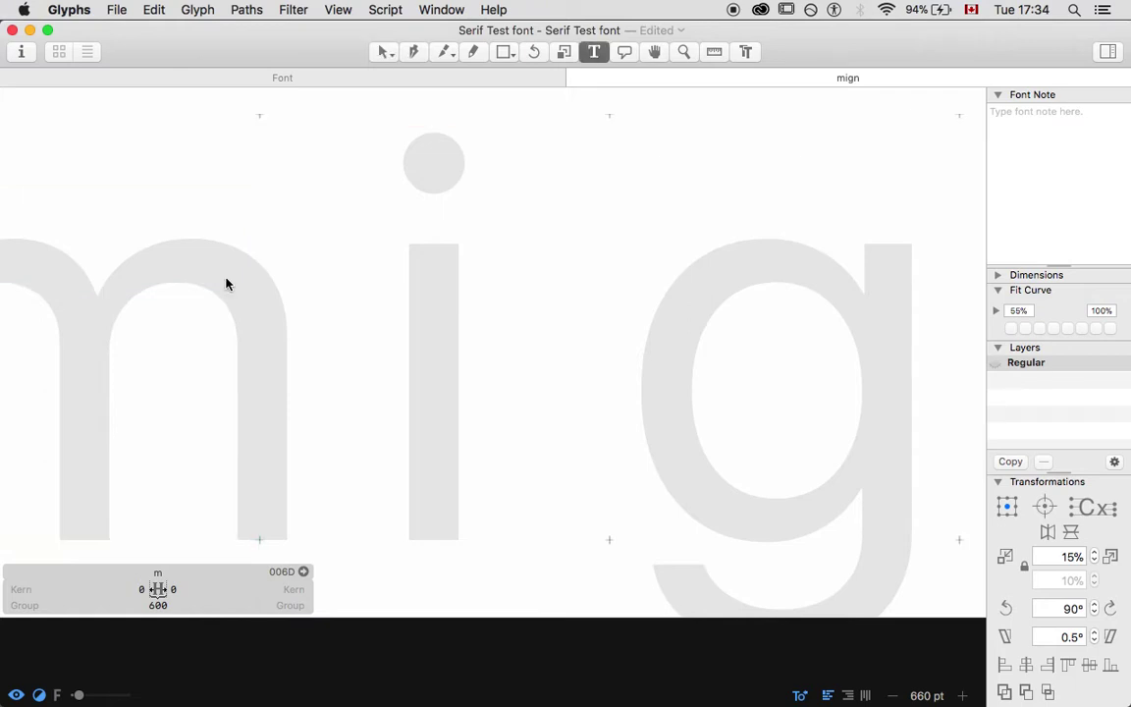
{"action": "key", "text": "super+Left"}
{"action": "key", "text": "shift+Right"}
{"action": "key", "text": "shift+Right"}
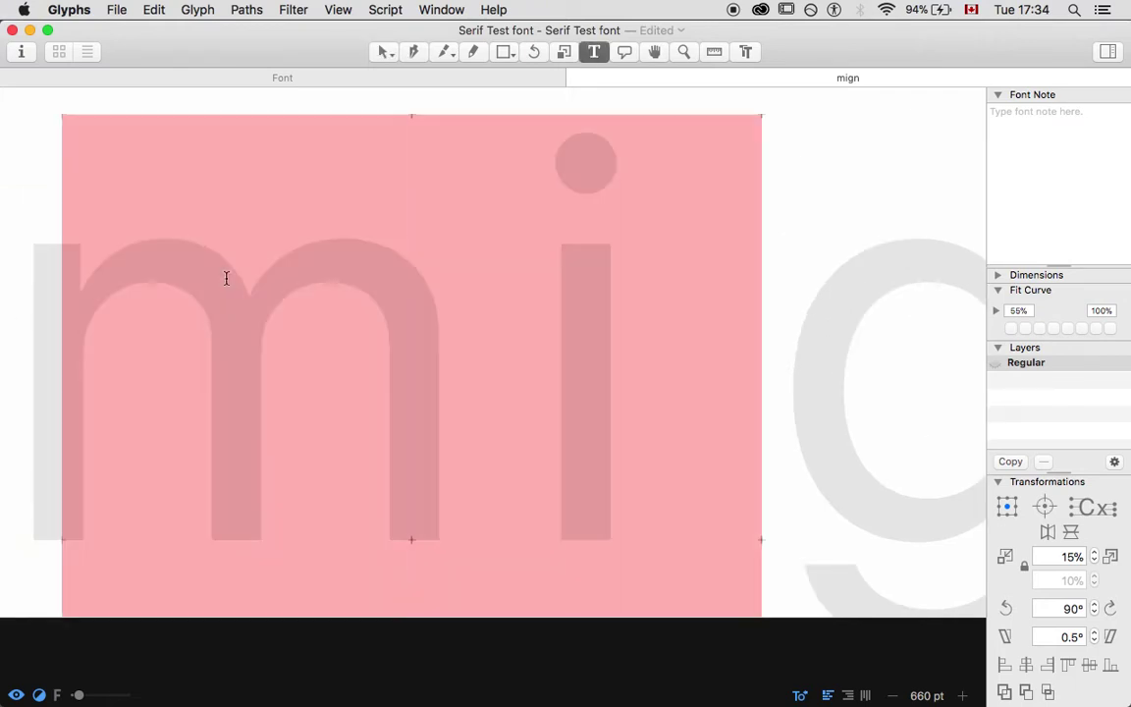
{"action": "left_click", "coordinate": [384, 52]}
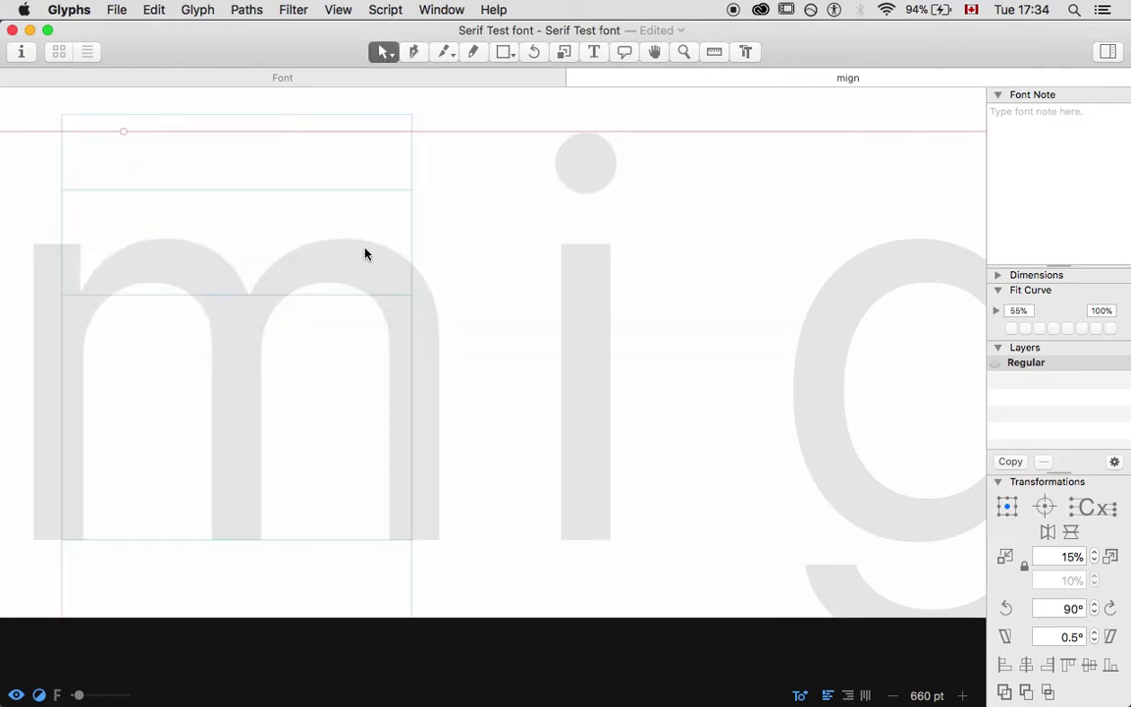
{"action": "left_click", "coordinate": [123, 131]}
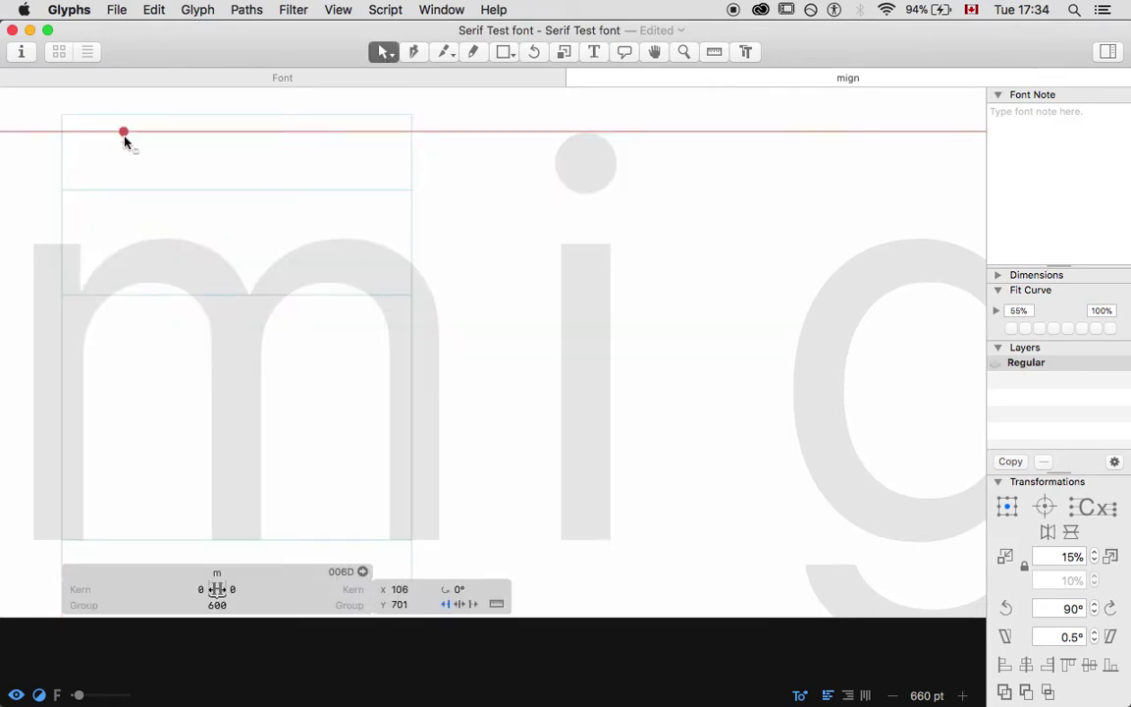
{"action": "key", "text": "super+Down"}
{"action": "key", "text": "super+Down"}
{"action": "key", "text": "super+Down"}
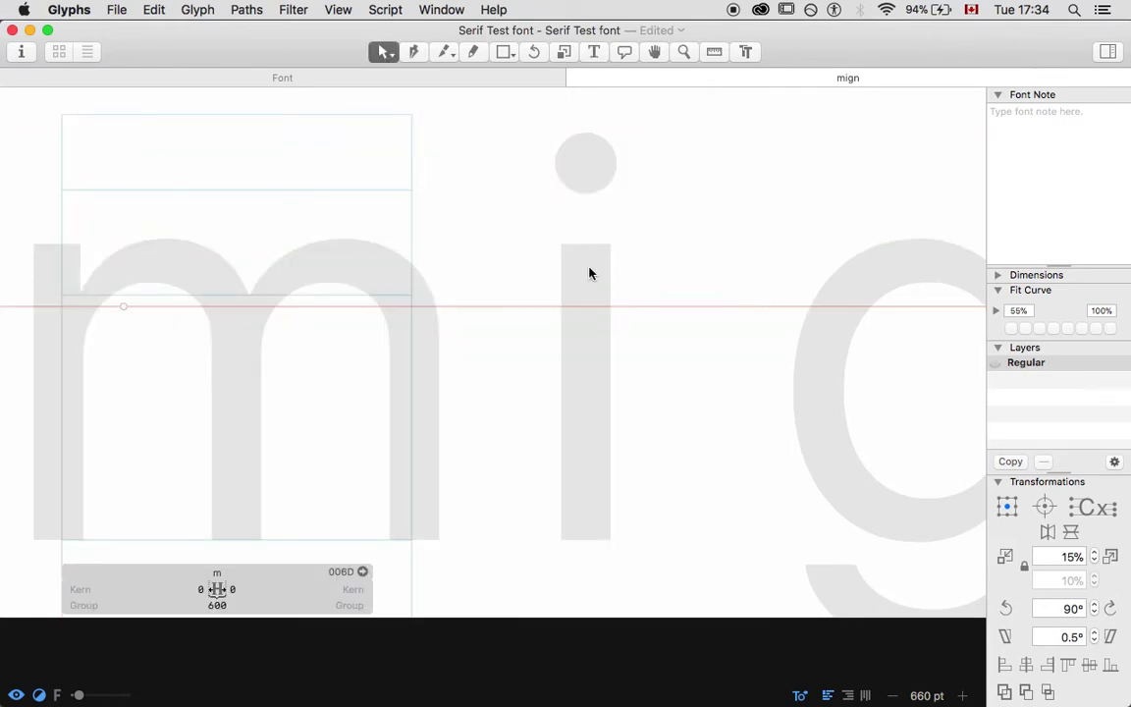
{"action": "key", "text": "alt+super+Right"}
{"action": "key", "text": "alt+super+Right"}
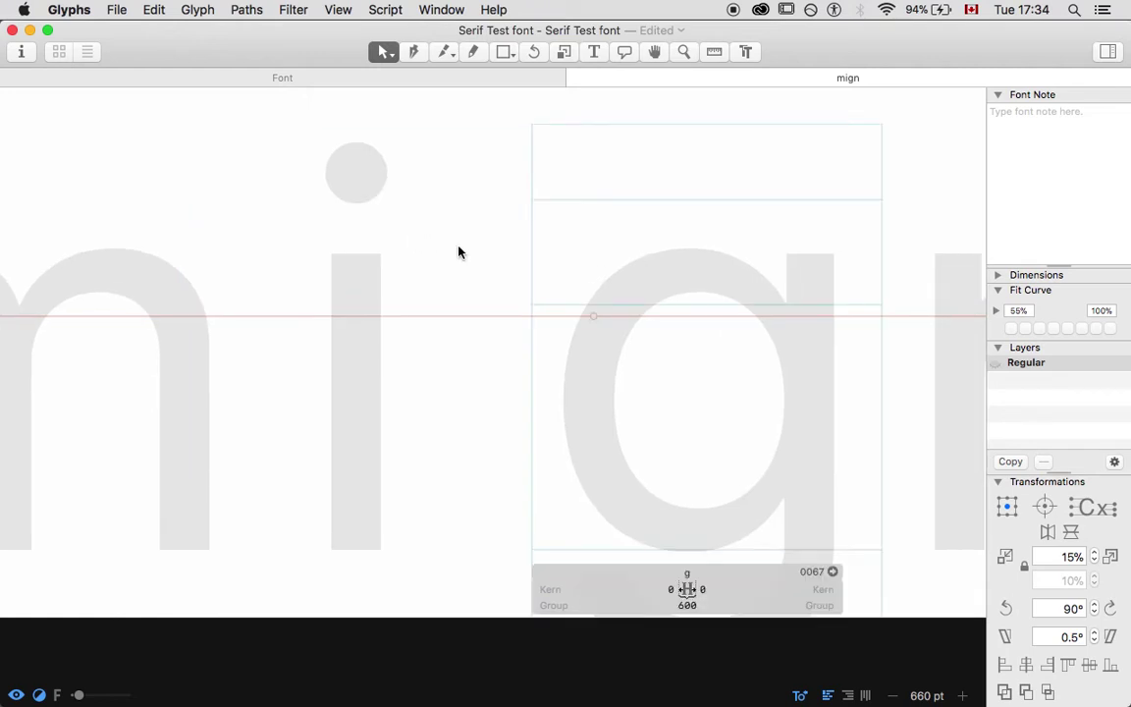
Reduce the edit text to a single n and open the n glyph with its deleted sketch image restored
{"action": "double_click", "coordinate": [139, 276]}
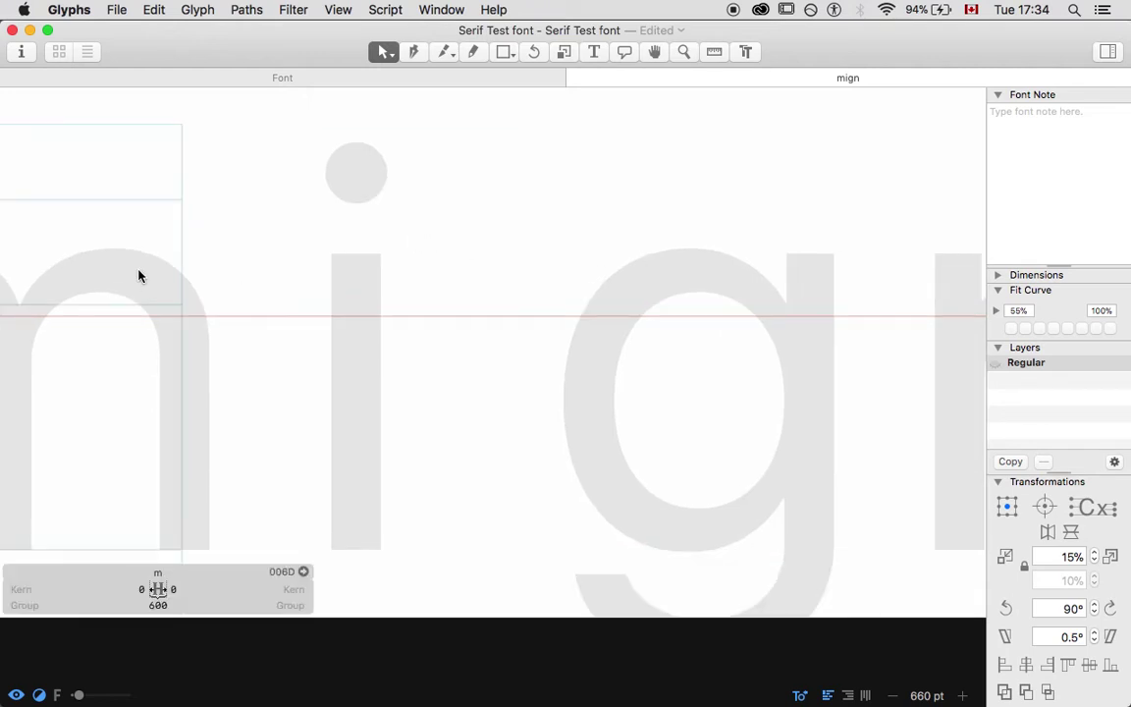
{"action": "key", "text": "t"}
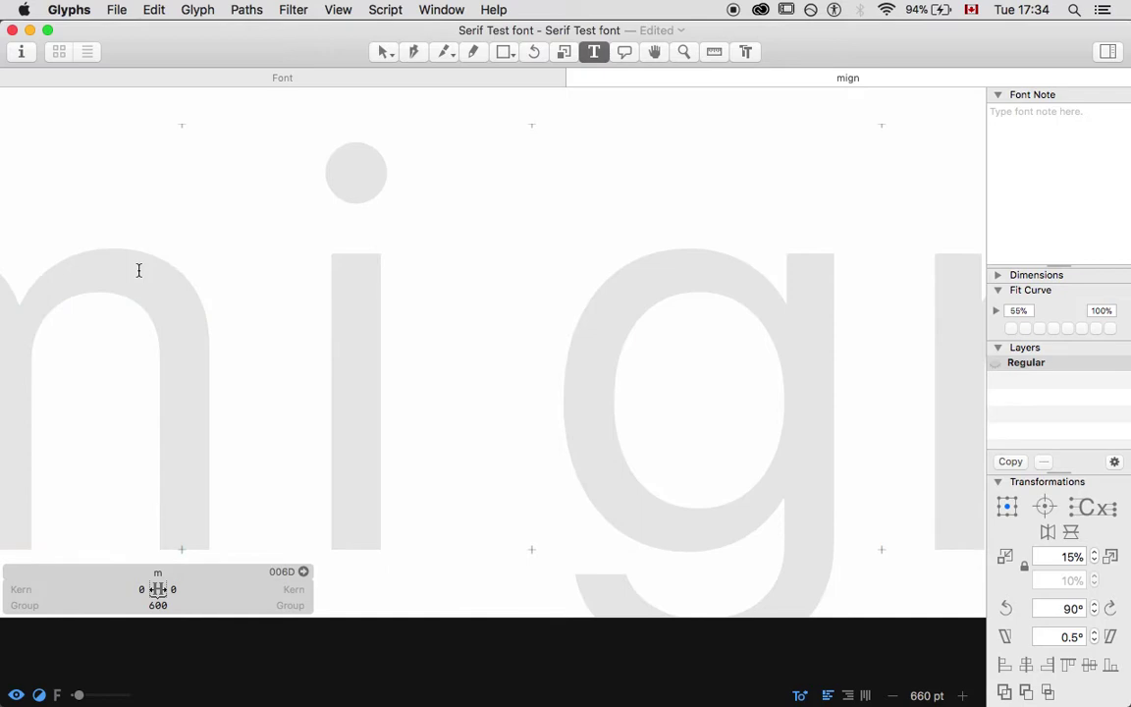
{"action": "key", "text": "shift+Right"}
{"action": "key", "text": "shift+Right"}
{"action": "type", "text": "n"}
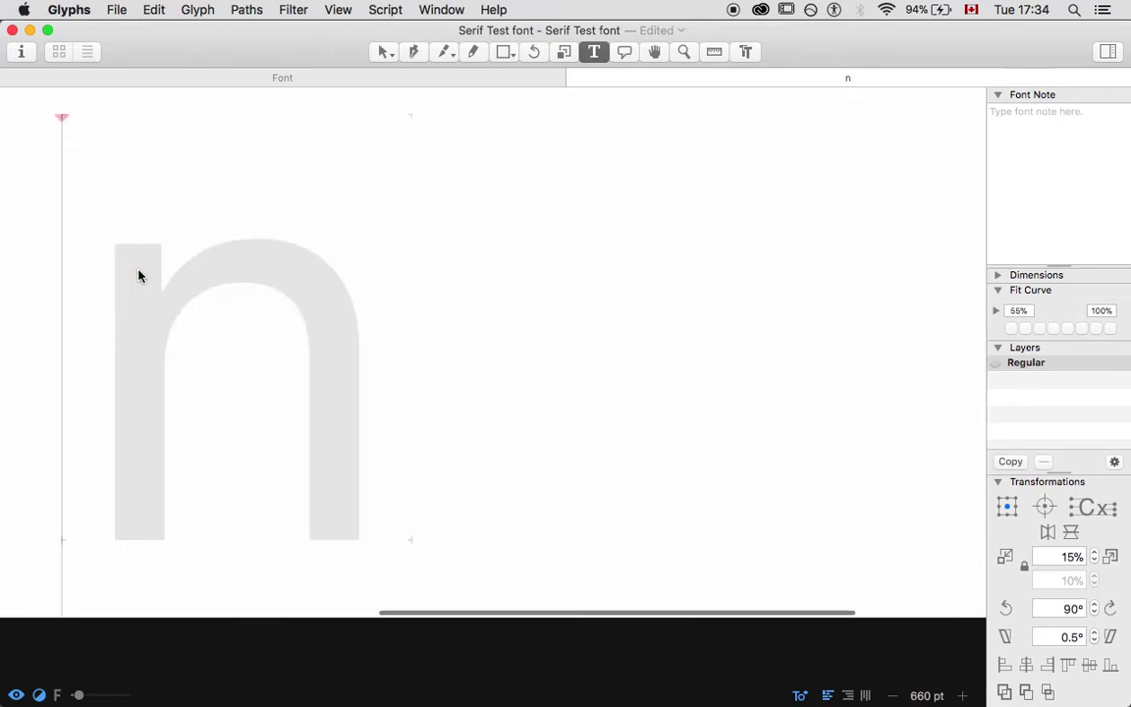
{"action": "left_click", "coordinate": [383, 53]}
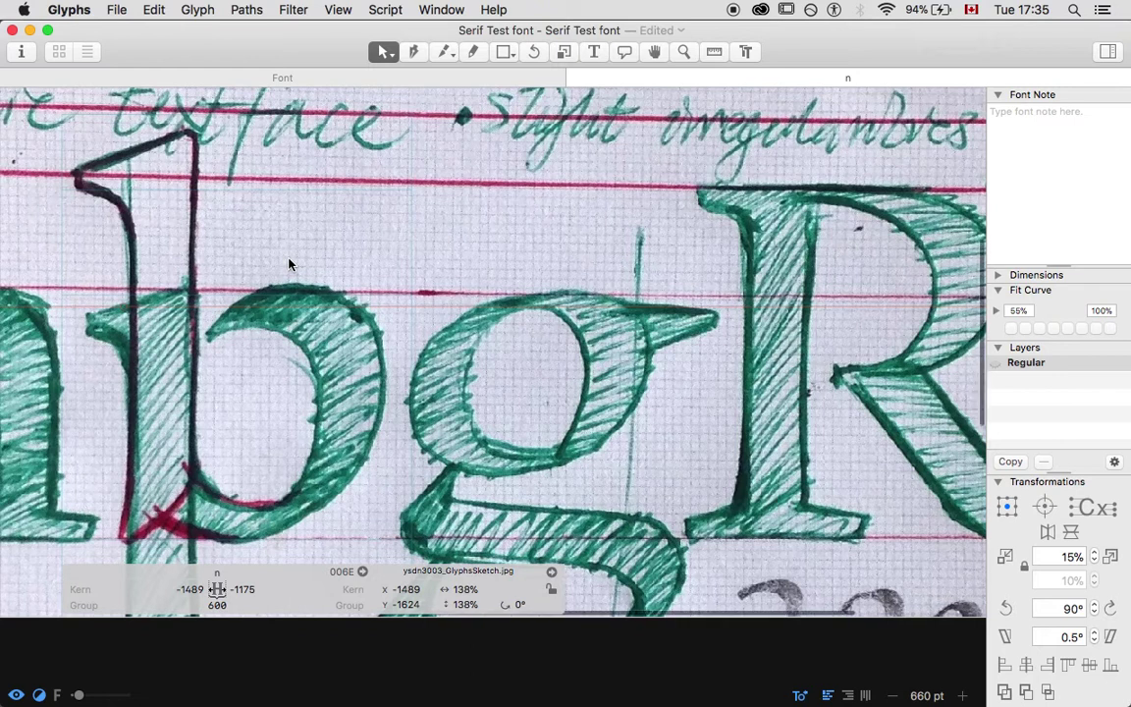
Select the global guide in the n glyph and lock the sketch image
{"action": "scroll", "coordinate": [289, 263], "scroll_direction": "left", "scroll_amount": 5}
{"action": "scroll", "coordinate": [288, 264], "scroll_direction": "left", "scroll_amount": 5}
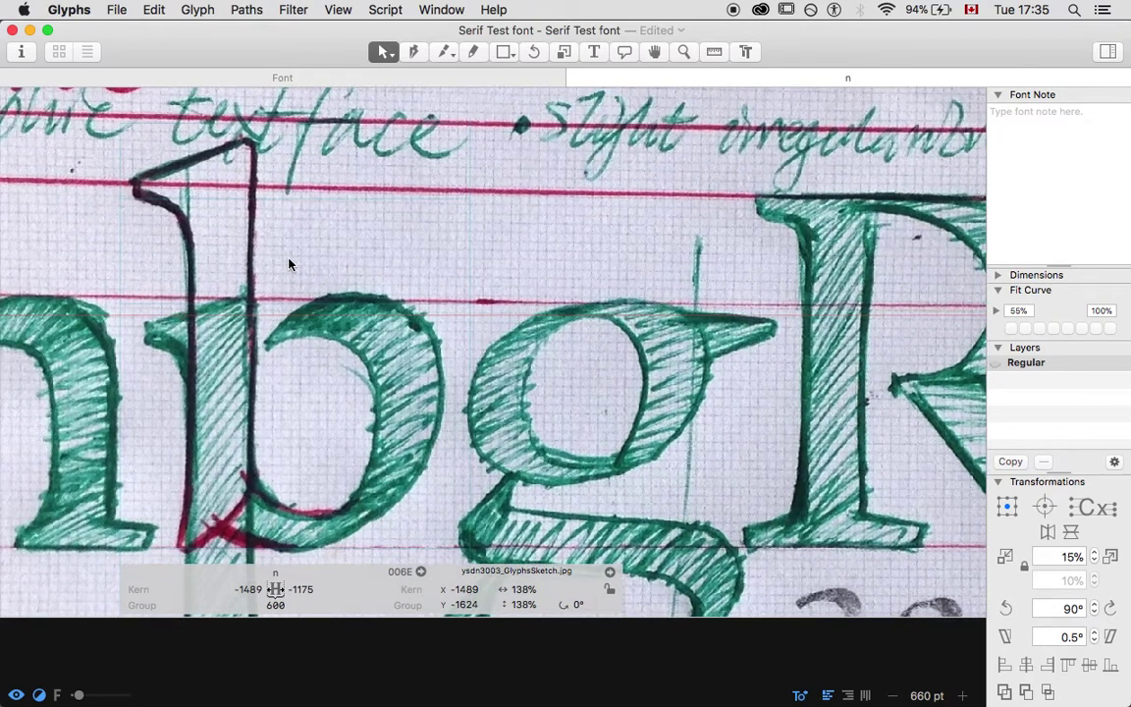
{"action": "scroll", "coordinate": [315, 236], "scroll_direction": "up", "scroll_amount": 1}
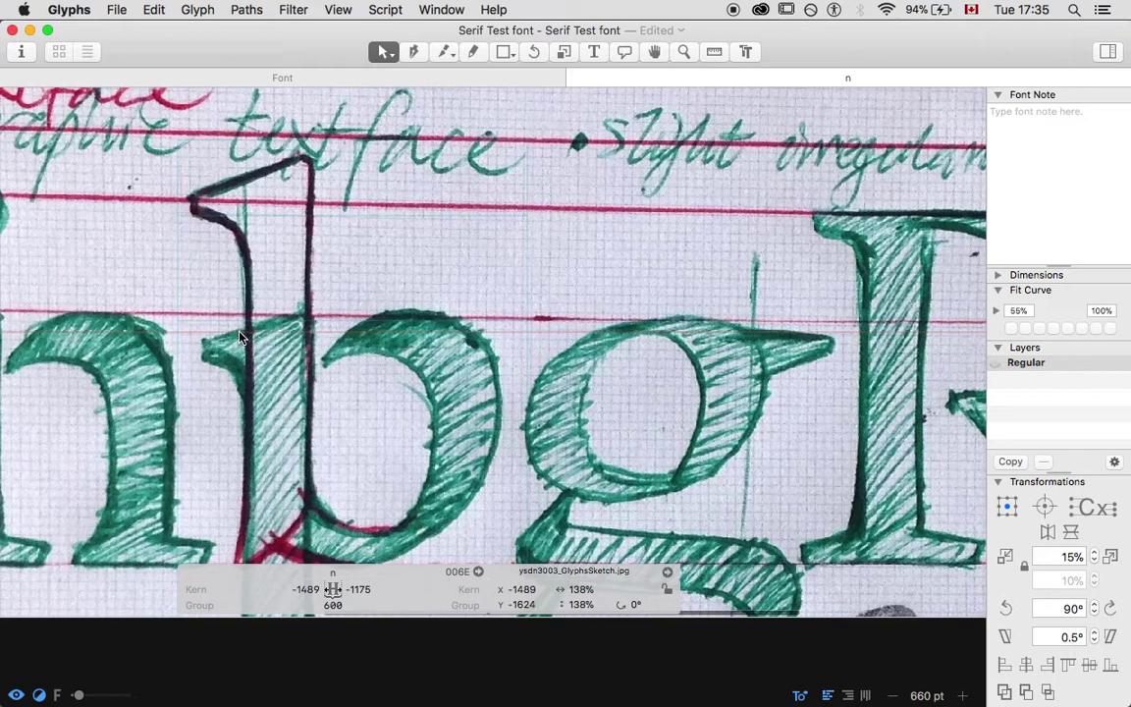
{"action": "scroll", "coordinate": [292, 335], "scroll_direction": "up", "scroll_amount": 5}
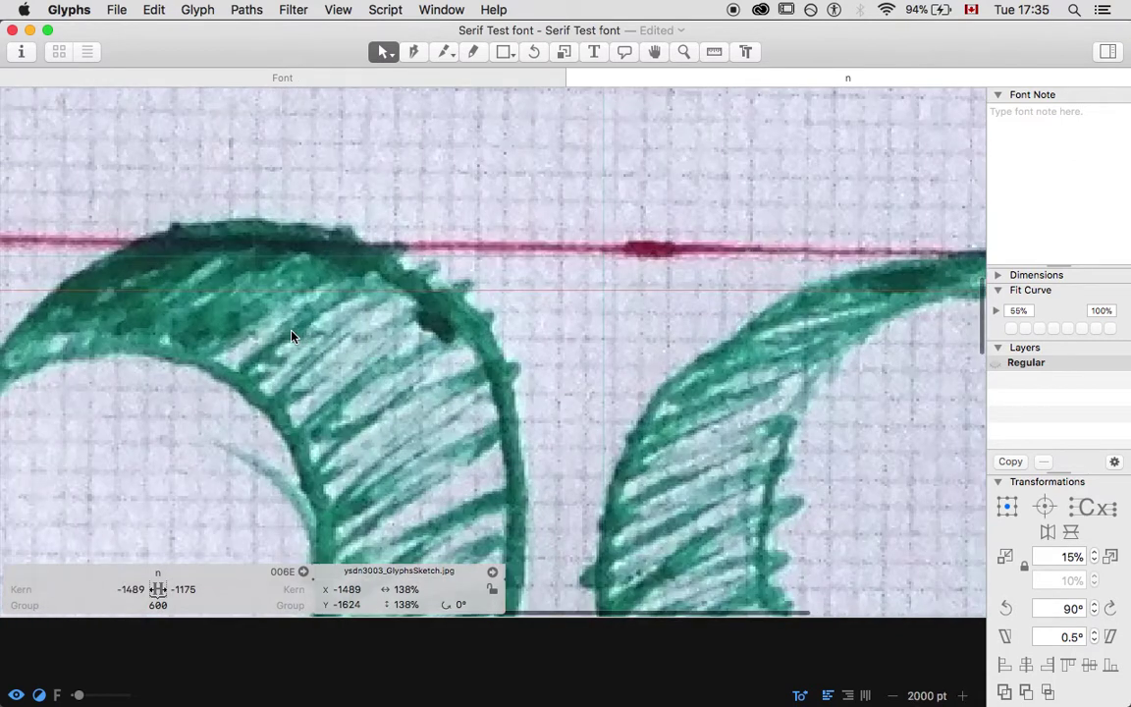
{"action": "scroll", "coordinate": [291, 336], "scroll_direction": "left", "scroll_amount": 5}
{"action": "scroll", "coordinate": [281, 333], "scroll_direction": "left", "scroll_amount": 10}
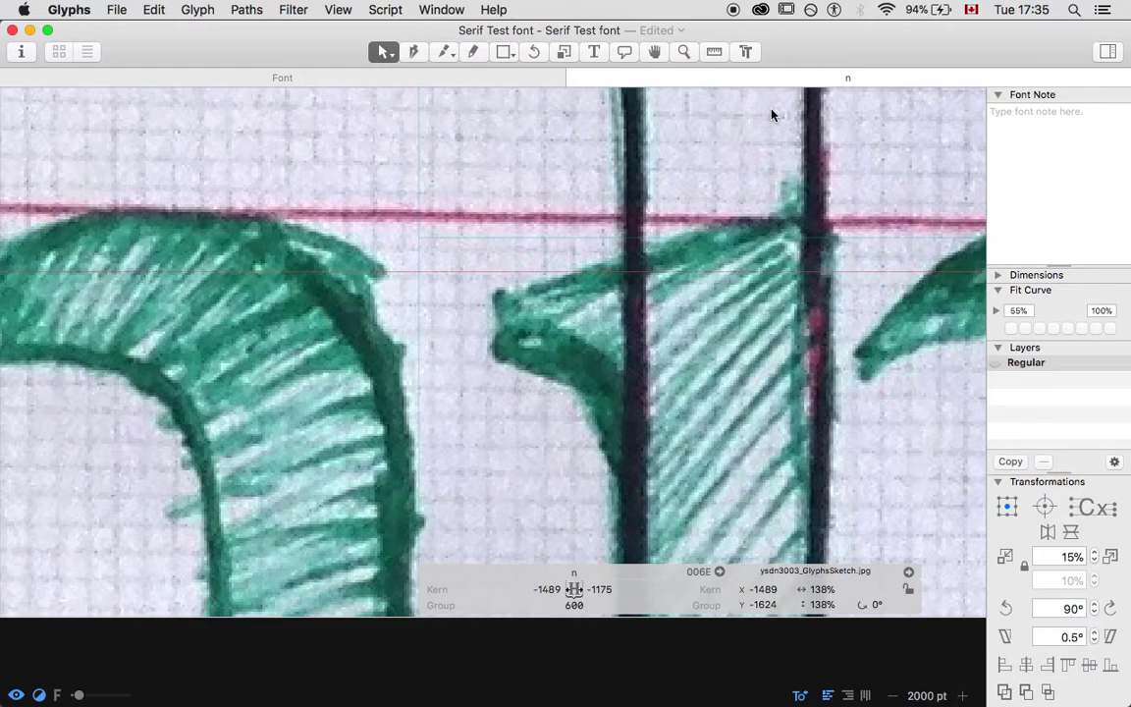
{"action": "left_click", "coordinate": [606, 274]}
{"action": "scroll", "coordinate": [544, 315], "scroll_direction": "down", "scroll_amount": 6}
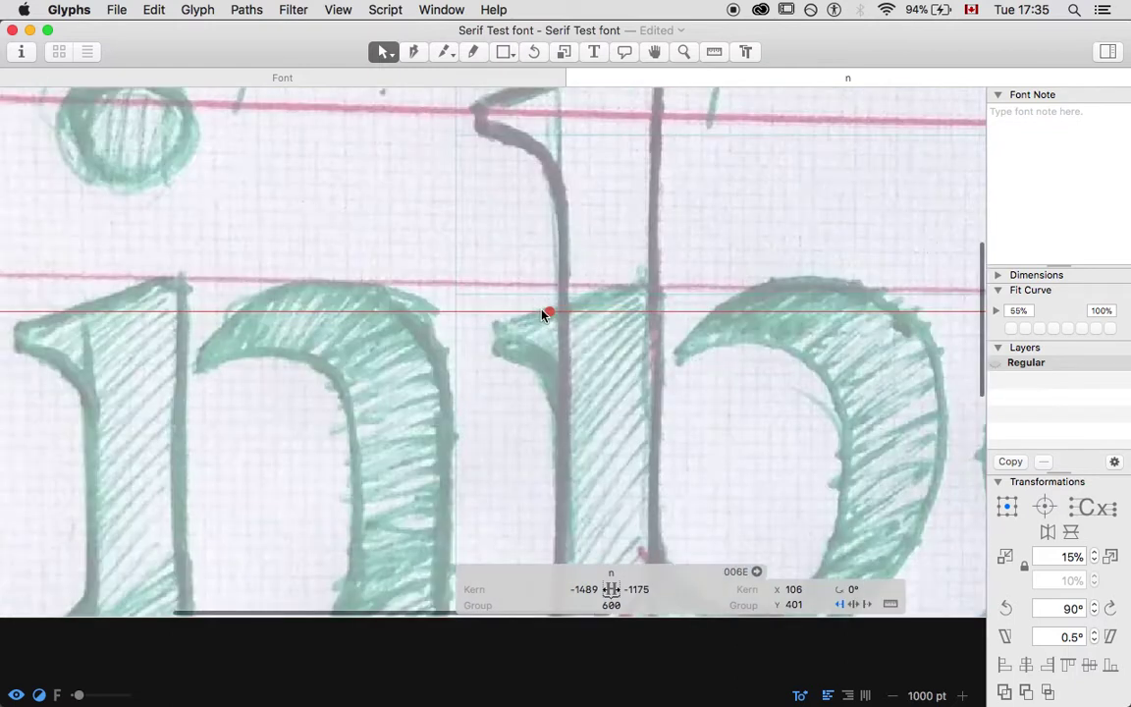
{"action": "right_click", "coordinate": [629, 313]}
{"action": "left_click", "coordinate": [666, 331]}
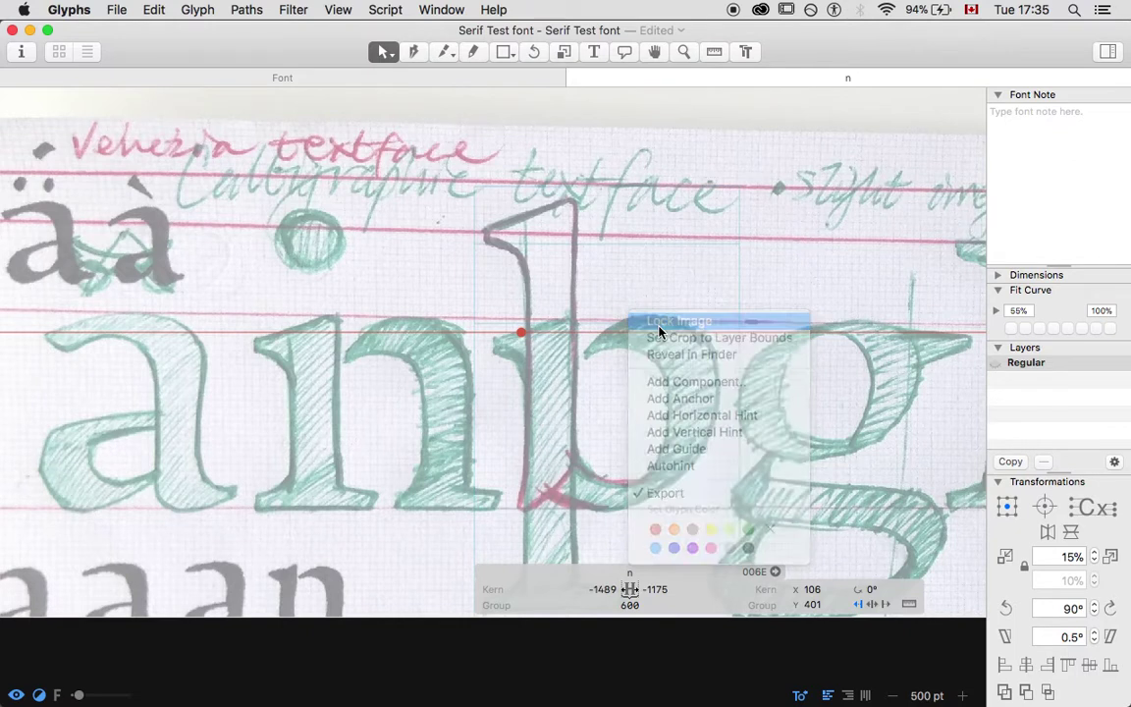
Raise the global guide to Y 701, at the top of the sketched ascender
{"action": "key", "text": "super+Up"}
{"action": "key", "text": "super+Up"}
{"action": "key", "text": "super+Up"}
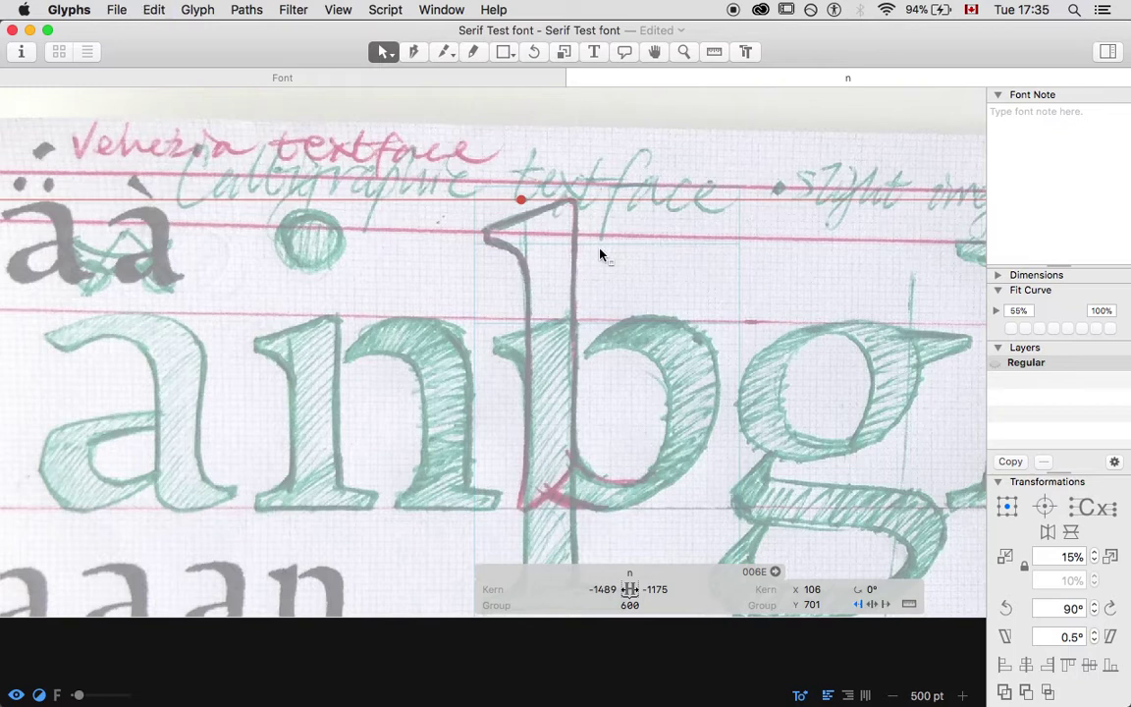
Duplicate the global guide and lower the copy to the foot serif of the sketched p's descender, at about Y -229
{"action": "left_click", "coordinate": [154, 10]}
{"action": "left_click", "coordinate": [183, 87]}
{"action": "key", "text": "super+Down"}
{"action": "key", "text": "super+Down"}
{"action": "key", "text": "super+Down"}
{"action": "key", "text": "super+Down"}
{"action": "key", "text": "super+Down"}
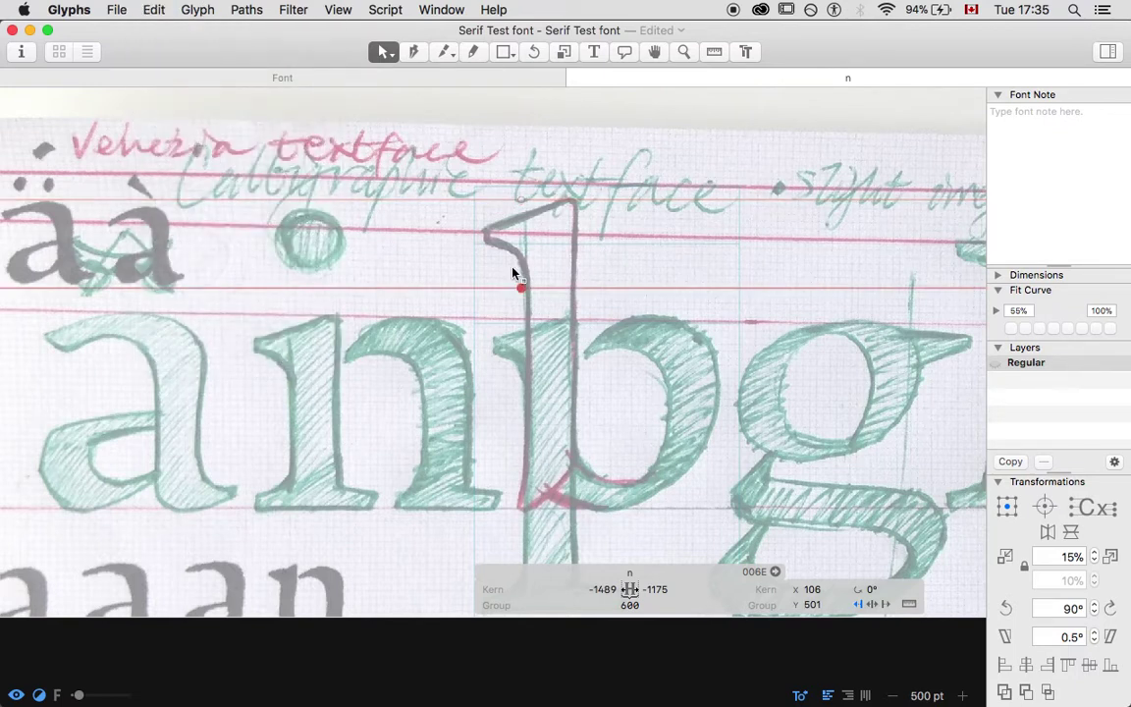
{"action": "key", "text": "super+Down"}
{"action": "key", "text": "super+Down"}
{"action": "key", "text": "super+Down"}
{"action": "scroll", "coordinate": [513, 273], "scroll_direction": "down", "scroll_amount": 3}
{"action": "key", "text": "shift+Down"}
{"action": "key", "text": "shift+Down"}
{"action": "key", "text": "shift+Down"}
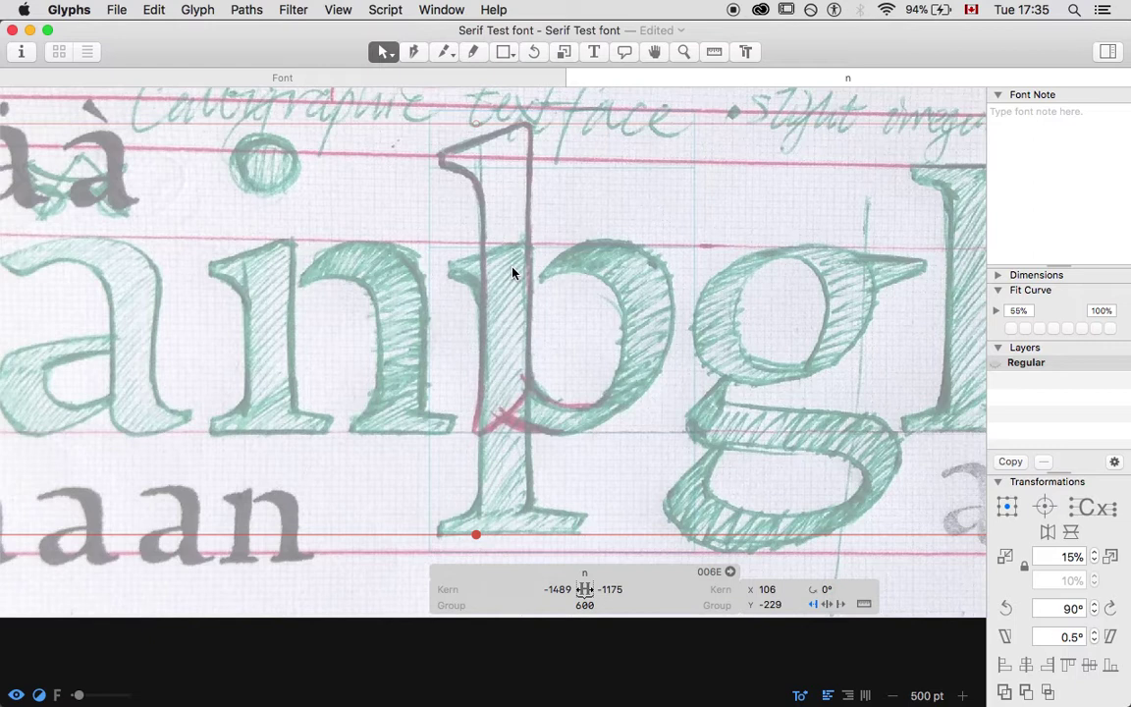
{"action": "key", "text": "Up"}
{"action": "key", "text": "Up"}
{"action": "left_click", "coordinate": [439, 236]}
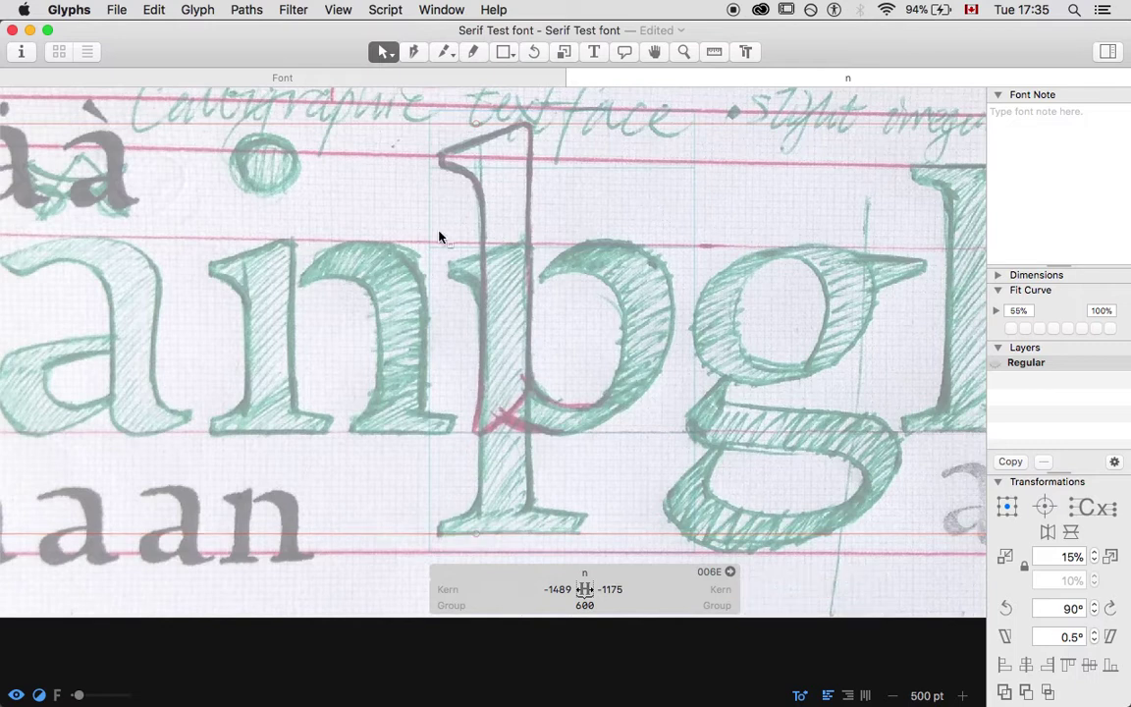
Unlock the sketch image in the n glyph and delete it, leaving the two global guides in place
{"action": "scroll", "coordinate": [438, 236], "scroll_direction": "down", "scroll_amount": 3}
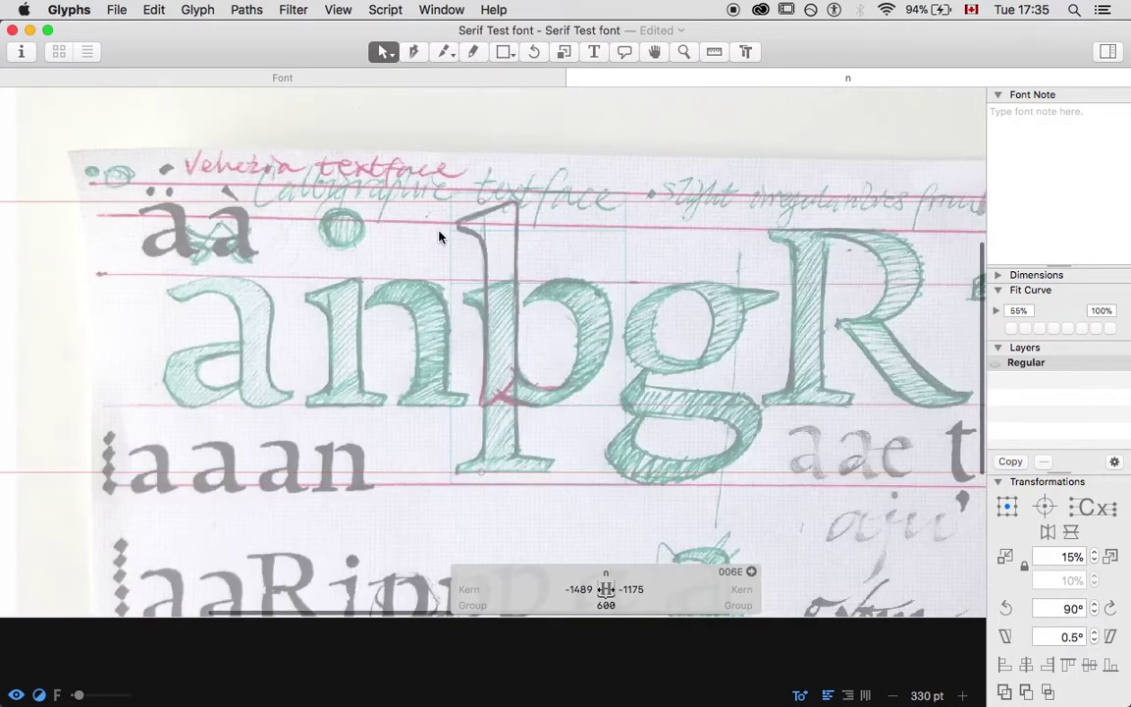
{"action": "right_click", "coordinate": [492, 240]}
{"action": "left_click", "coordinate": [531, 248]}
{"action": "left_click", "coordinate": [517, 252]}
{"action": "key", "text": "BackSpace"}
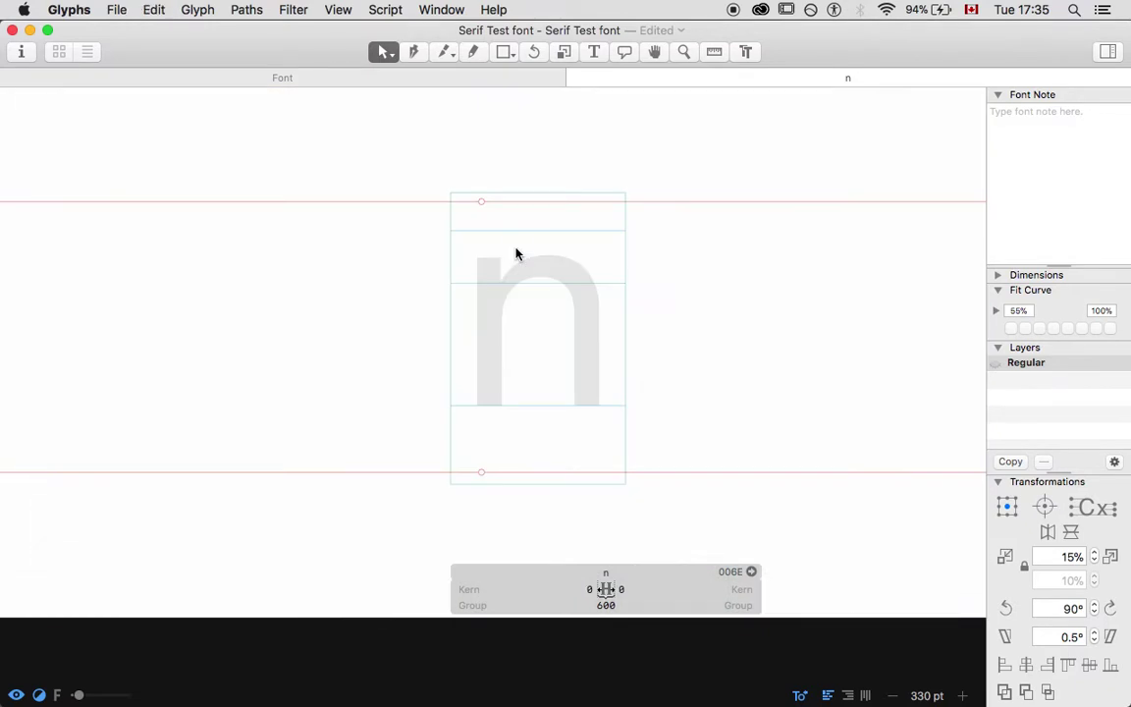